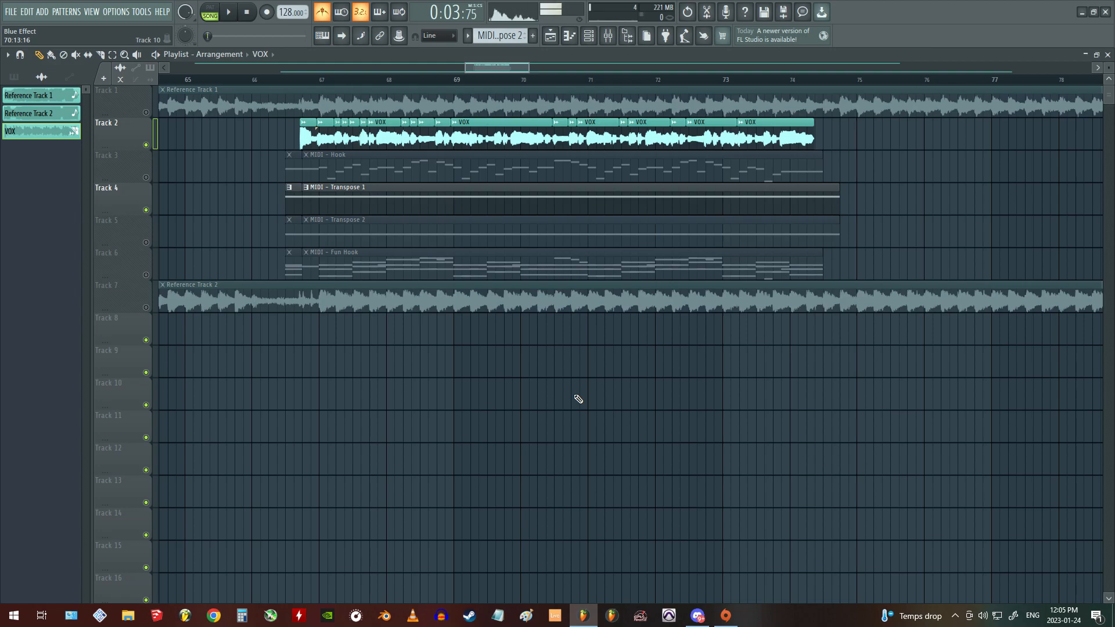
Step: Save the project
key(ctrl+s)
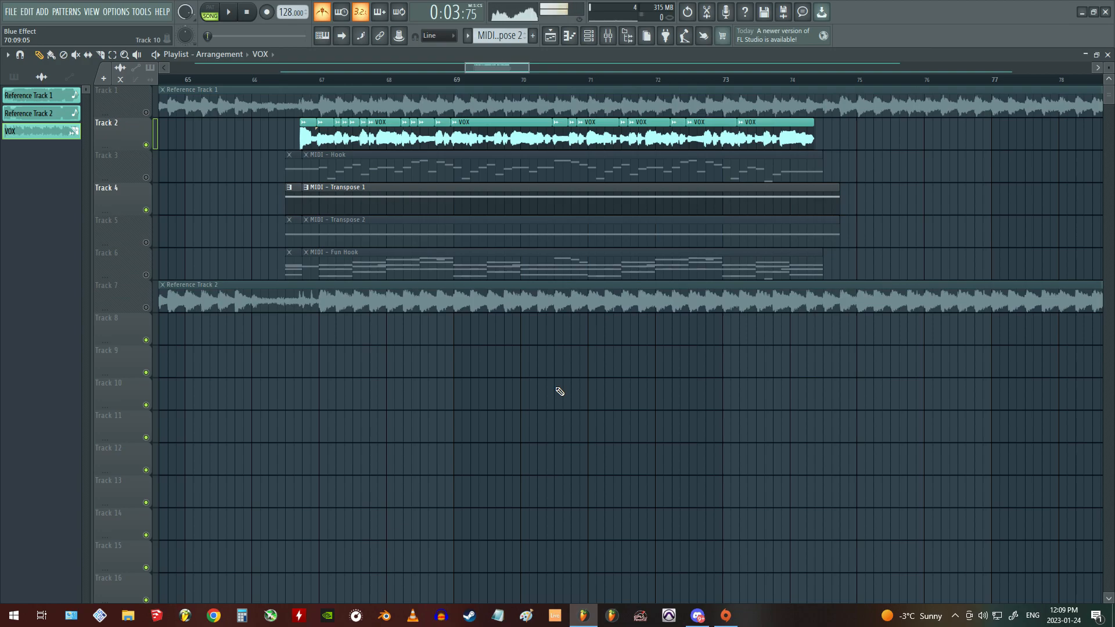
key(ctrl+s)
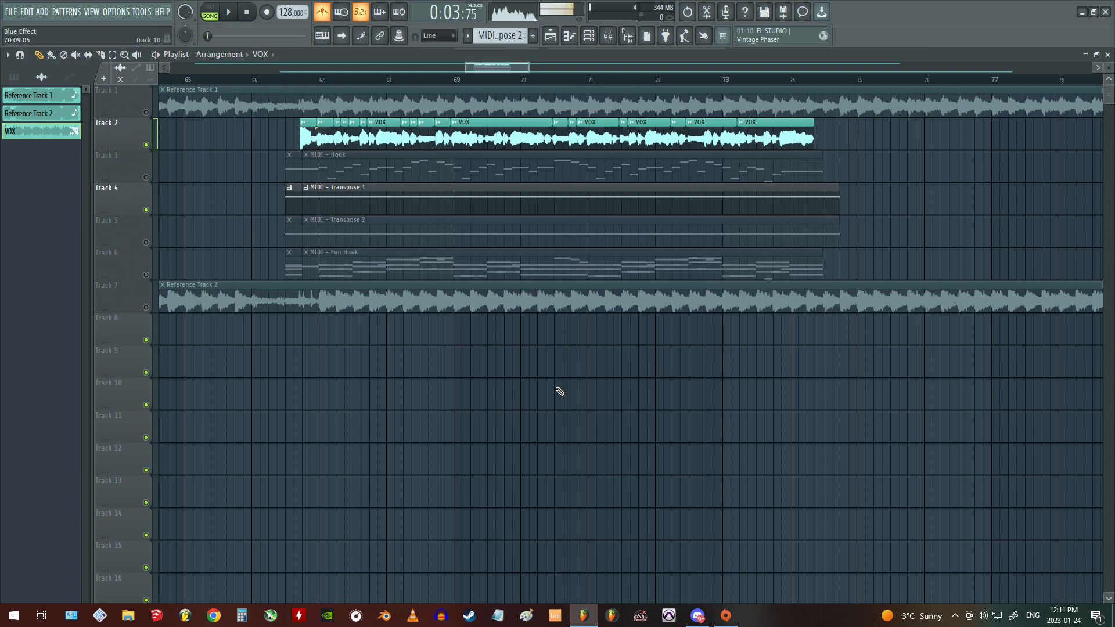
key(ctrl+s)
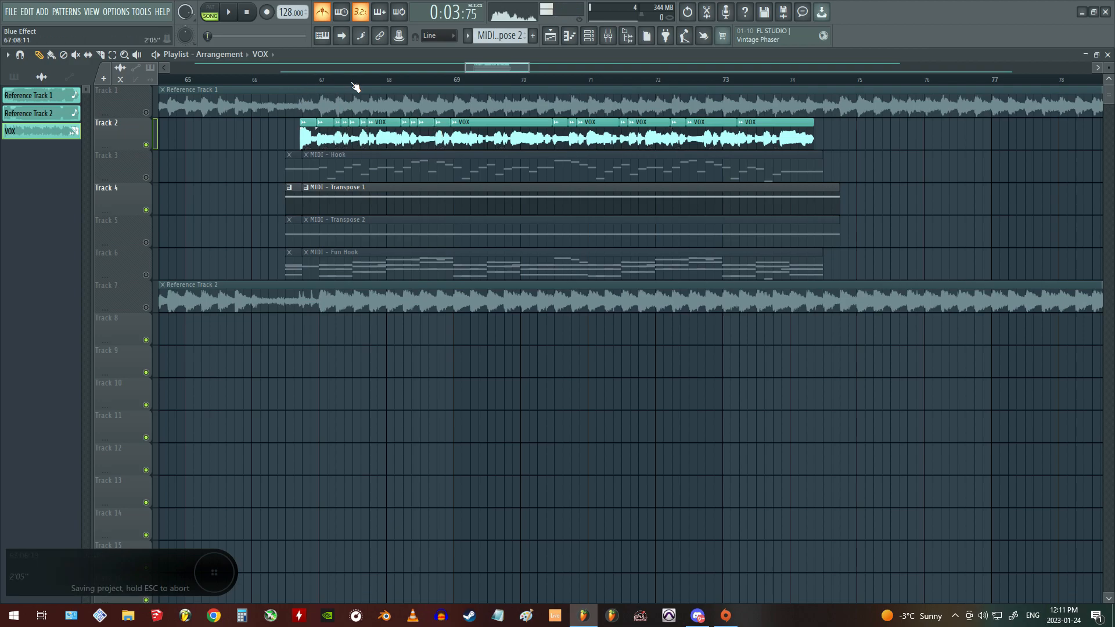
Step: Examine the VOX clips on Track 2 against the MIDI - Hook pattern and both reference tracks from about bar 65 to 75
scroll(331, 82, down, 2)
scroll(331, 82, up, 3)
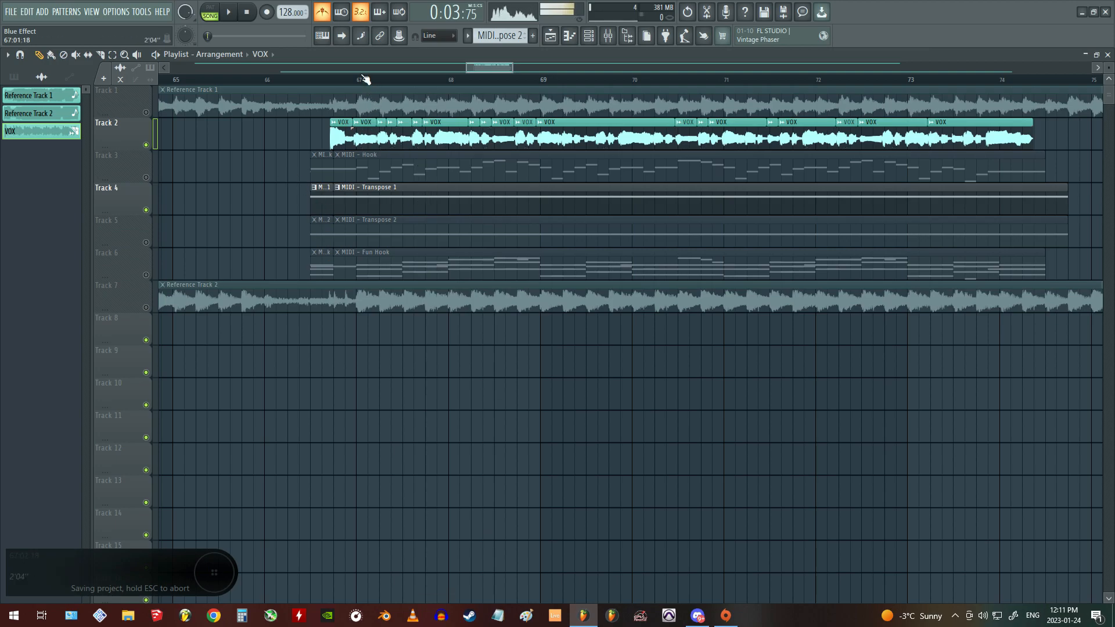
scroll(364, 80, down, 1)
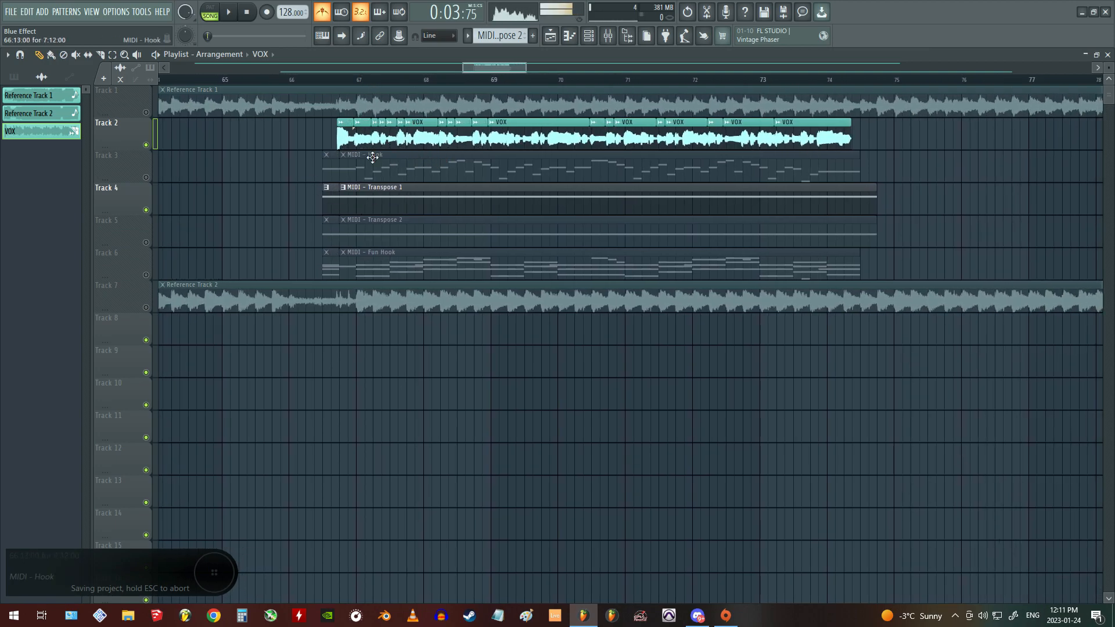
scroll(359, 84, up, 3)
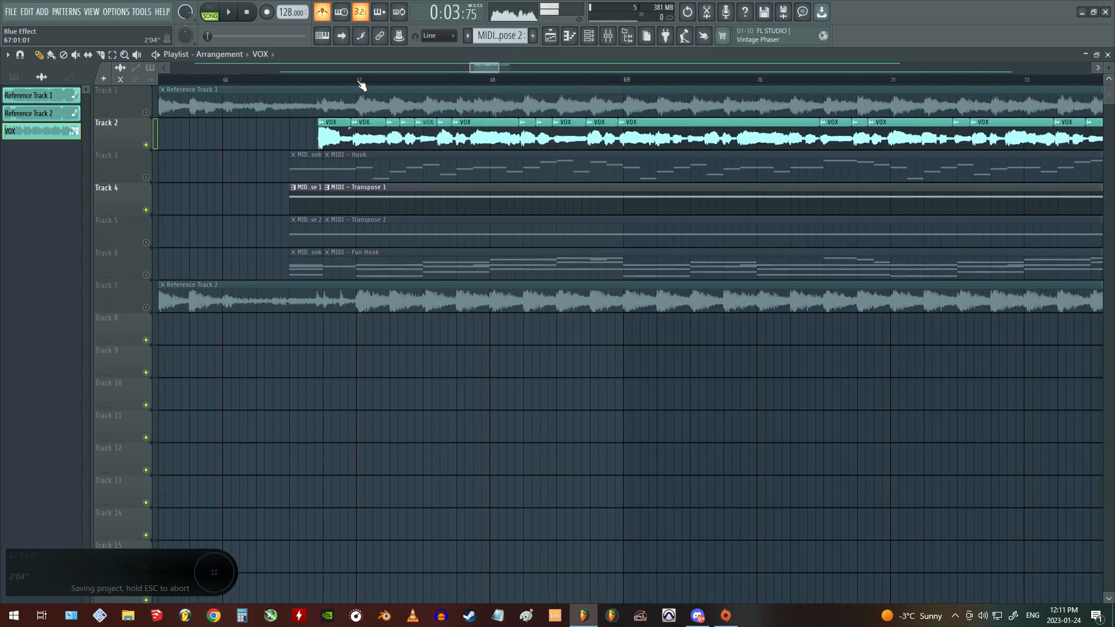
drag(1108, 68, 1109, 55)
scroll(693, 187, down, 3)
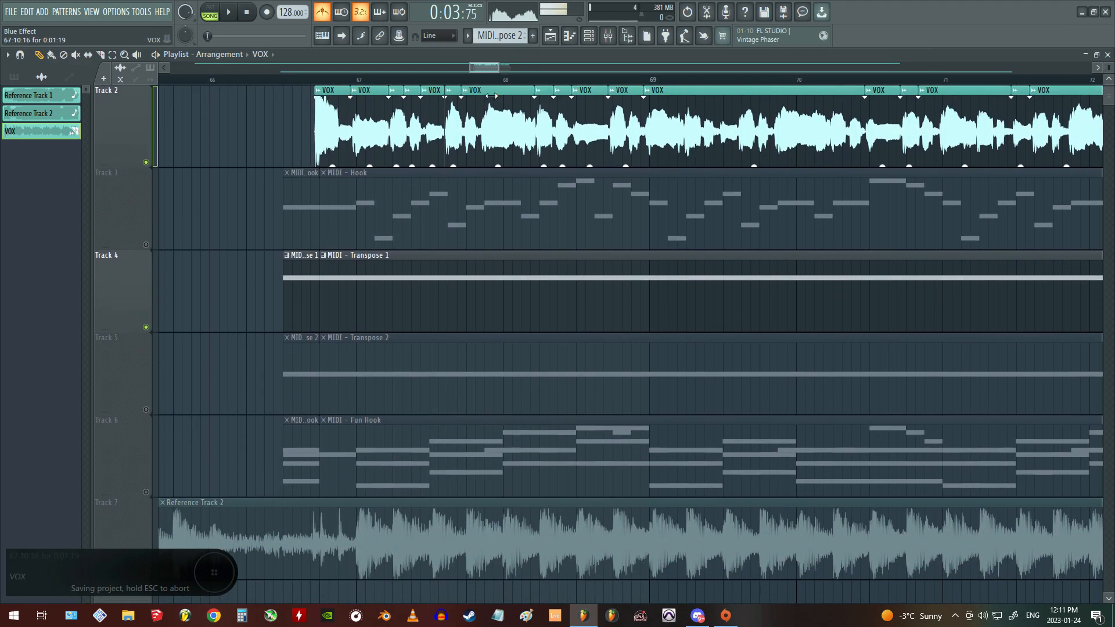
drag(480, 68, 494, 69)
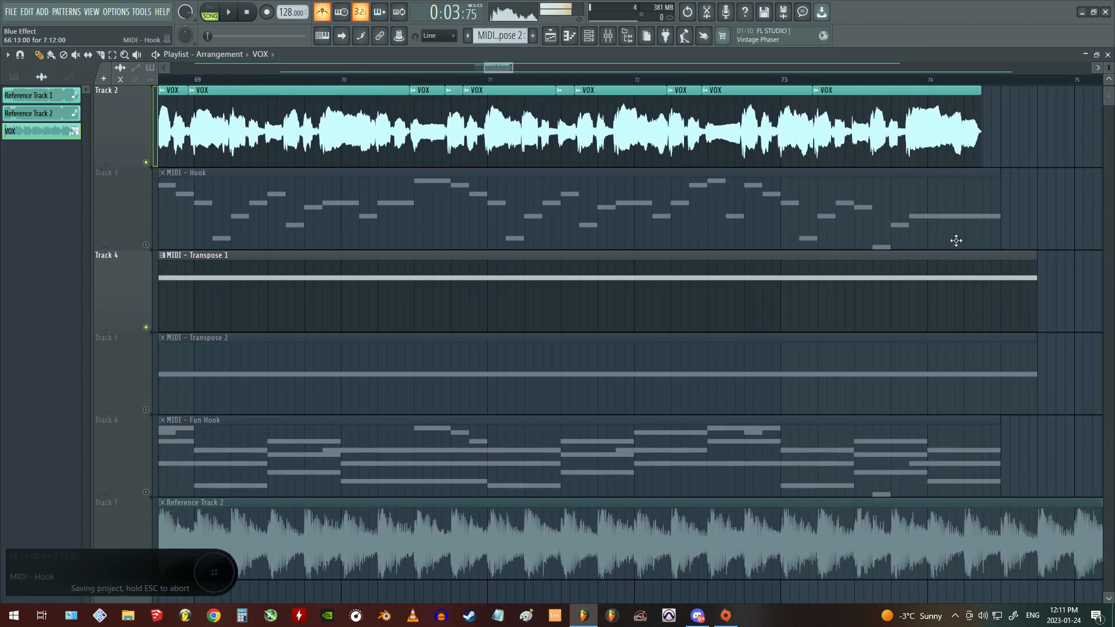
mouse_move(498, 68)
mouse_down()
mouse_move(471, 72)
mouse_move(489, 73)
mouse_up()
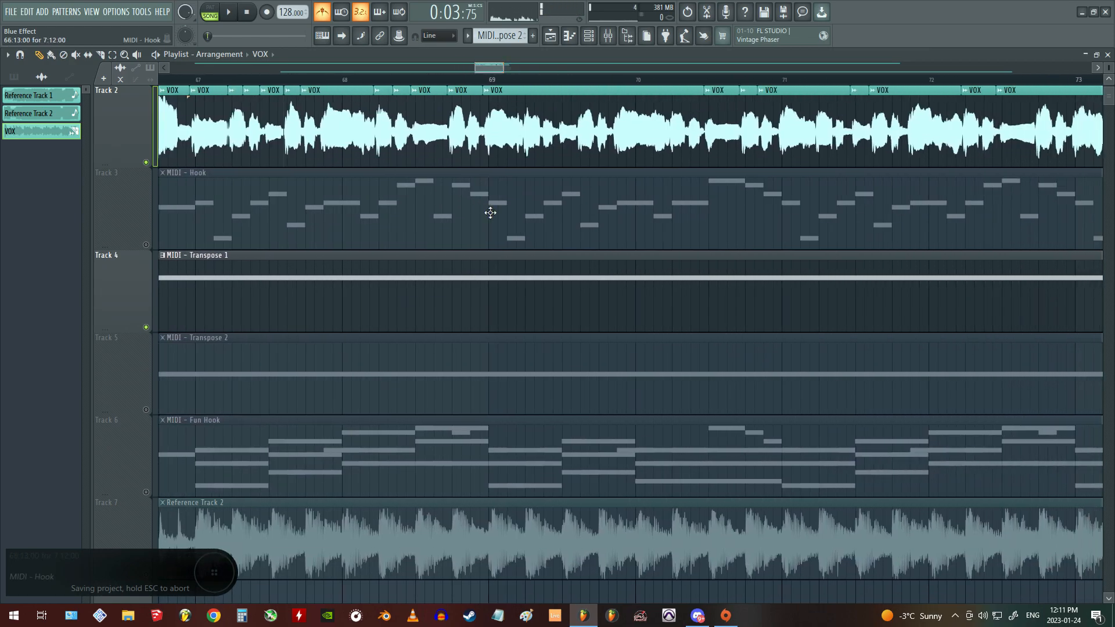
scroll(485, 129, up, 1)
drag(490, 69, 496, 72)
scroll(479, 82, down, 3)
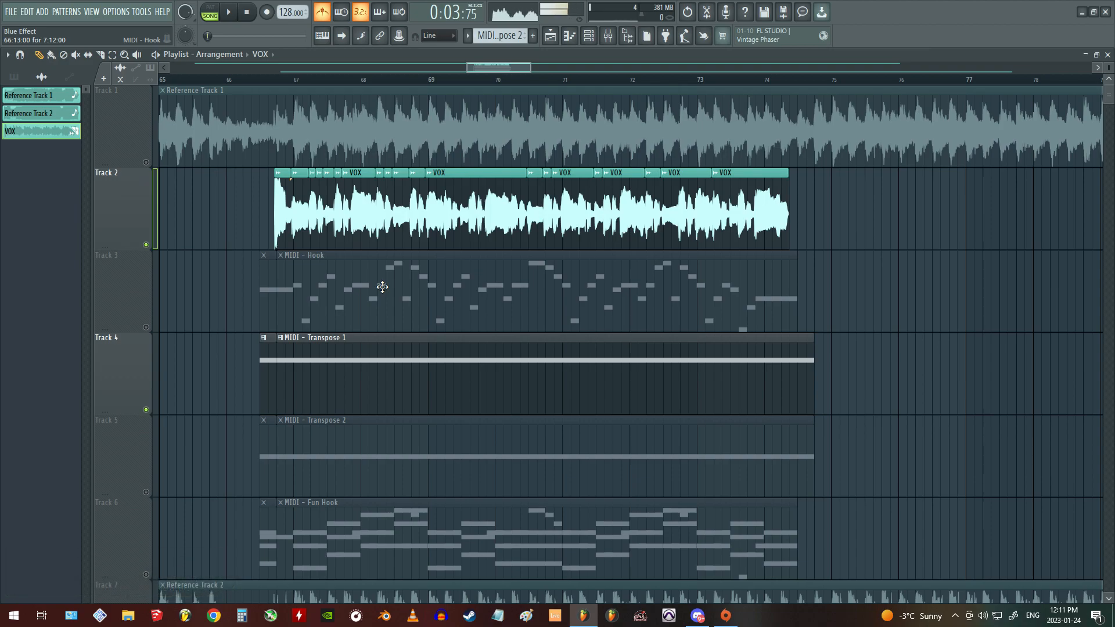
Step: Save the project again and review the VOX clips and the MIDI - Hook, Transpose and Fun Hook patterns below them
key(ctrl+s)
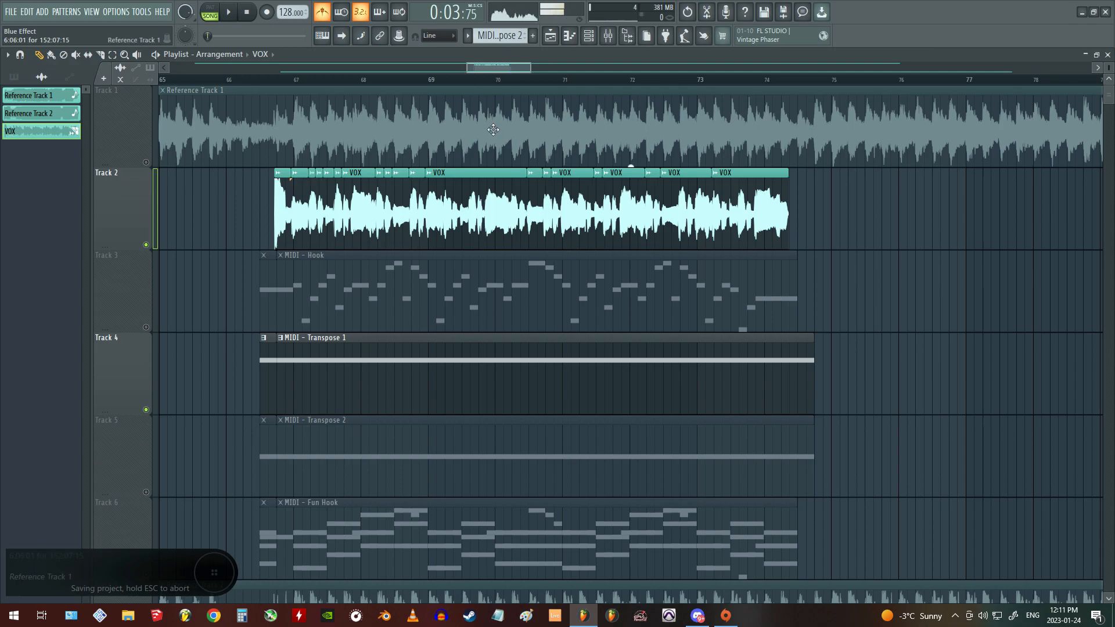
scroll(348, 80, up, 3)
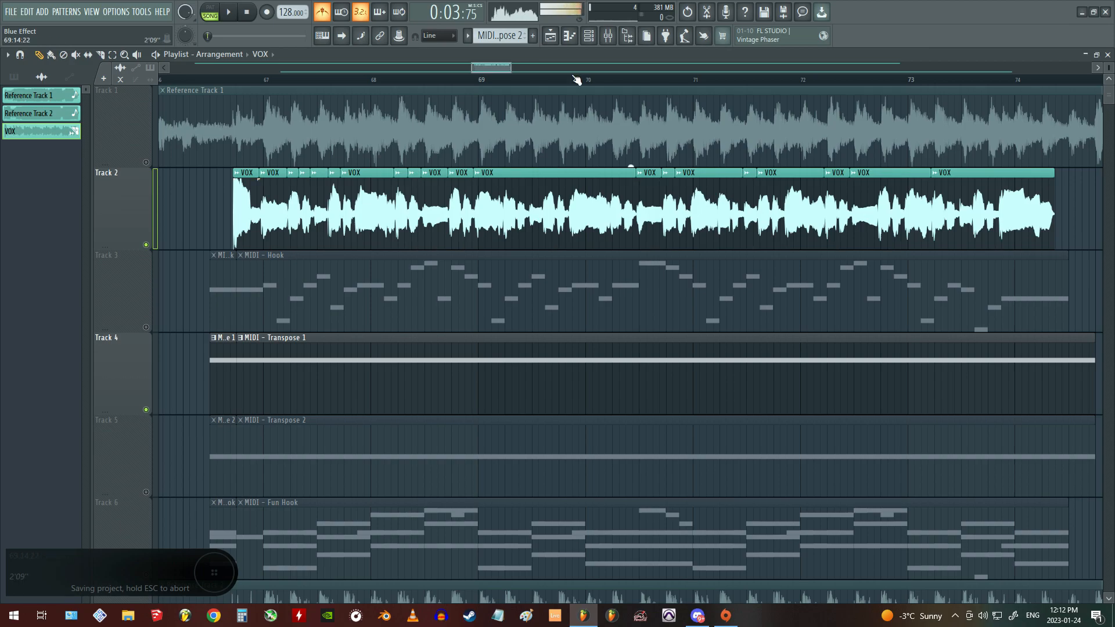
scroll(577, 80, down, 1)
scroll(326, 80, up, 3)
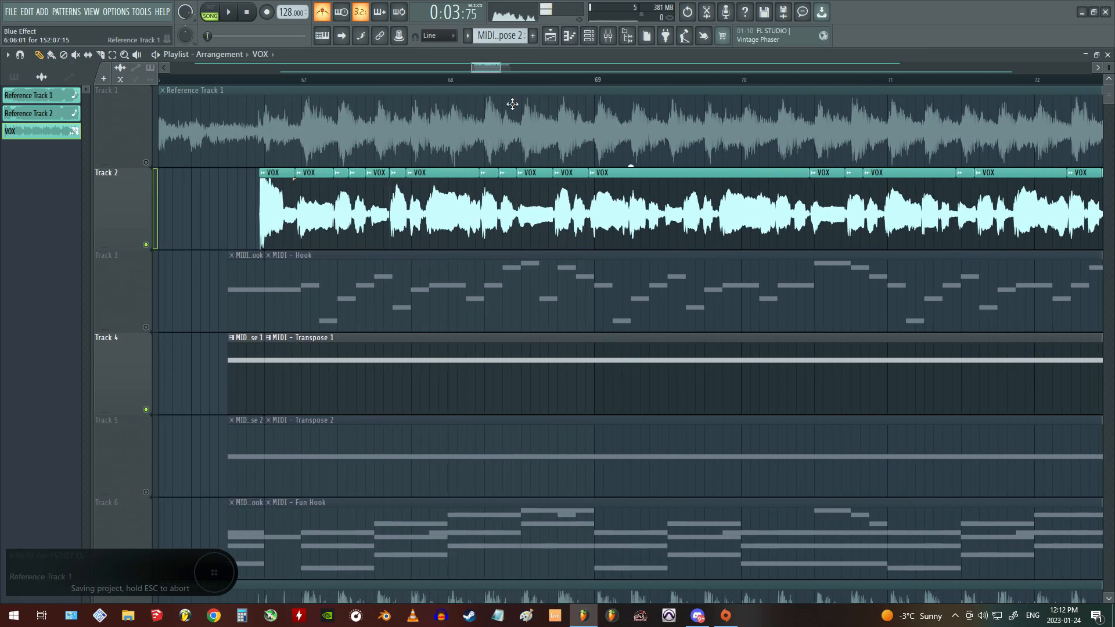
scroll(302, 79, down, 2)
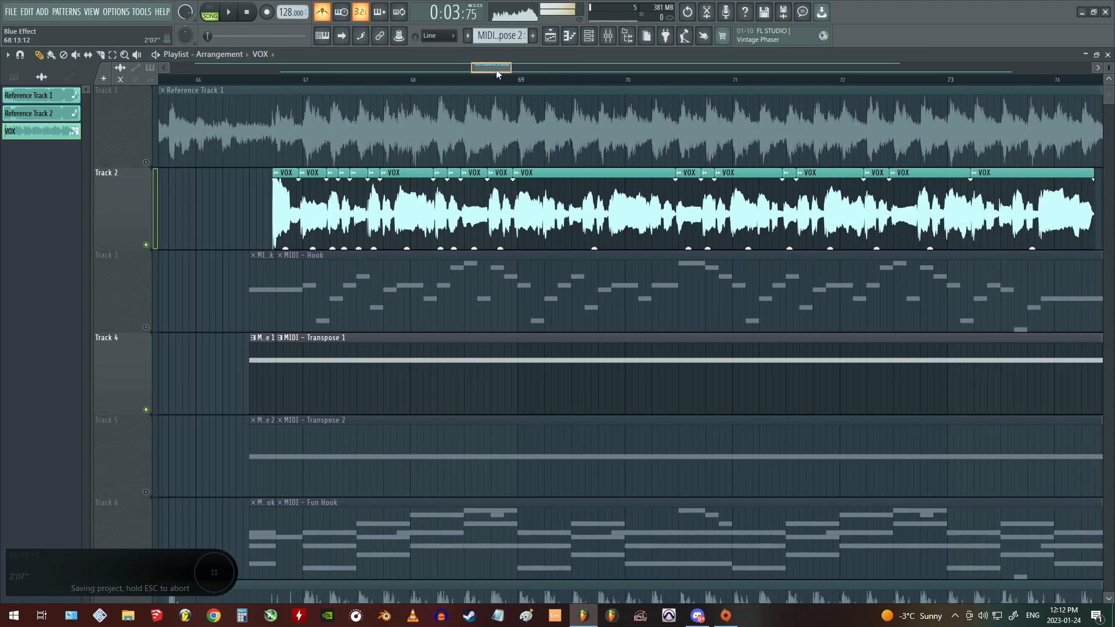
scroll(493, 70, down, 3)
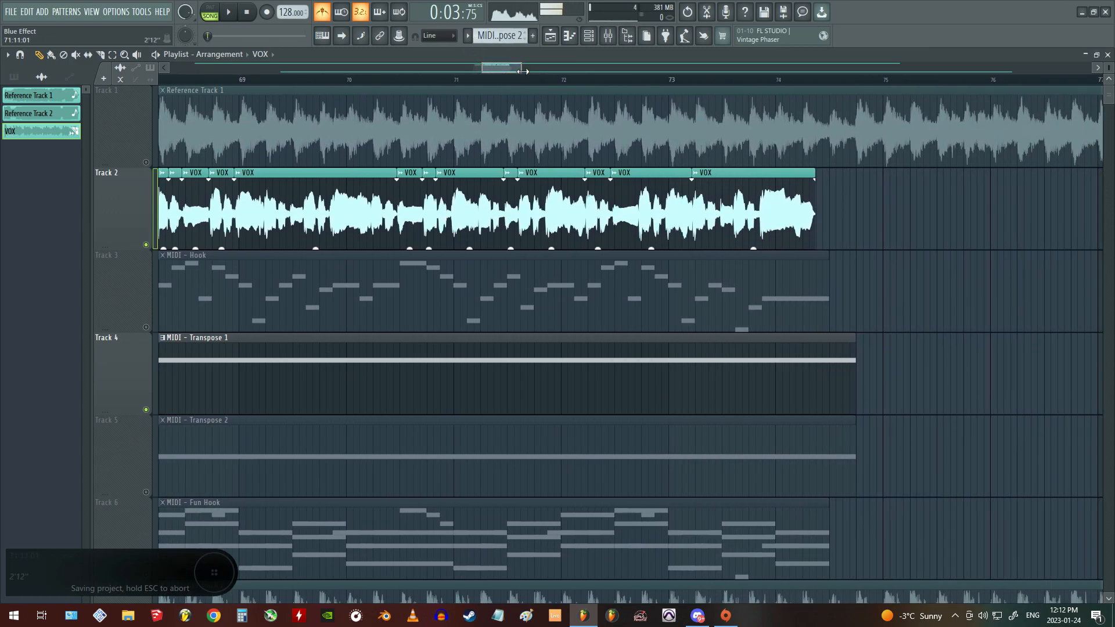
scroll(490, 68, up, 3)
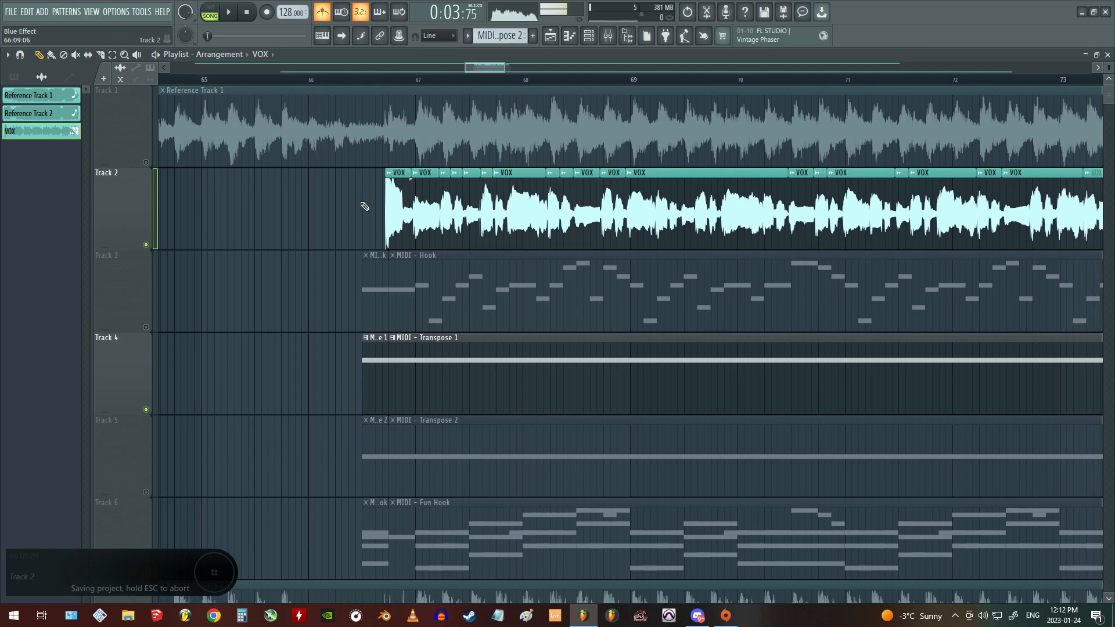
scroll(356, 201, down, 1)
scroll(347, 182, down, 1)
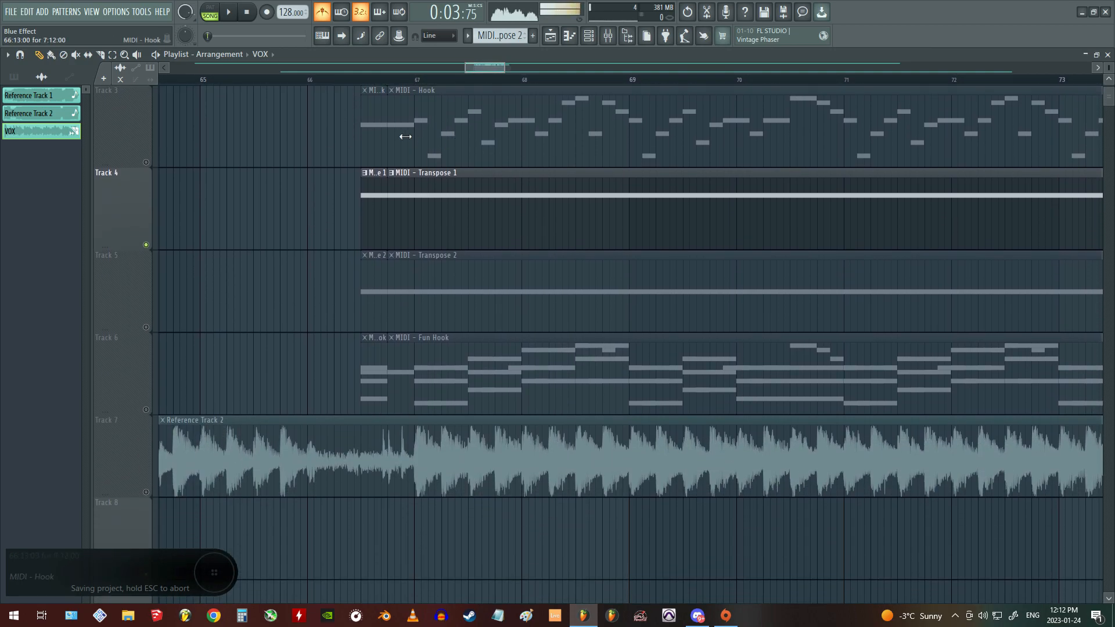
scroll(496, 88, down, 1)
scroll(454, 182, up, 1)
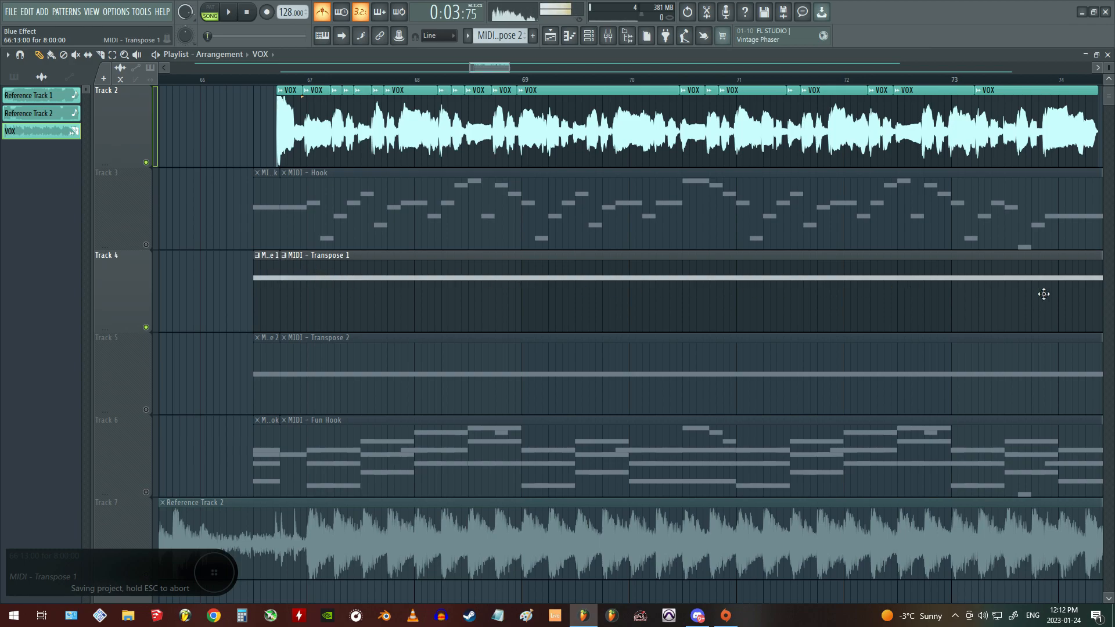
Step: Toggle the mute state of Track 5 with the MIDI - Transpose 2 pattern and restore it
scroll(489, 65, down, 4)
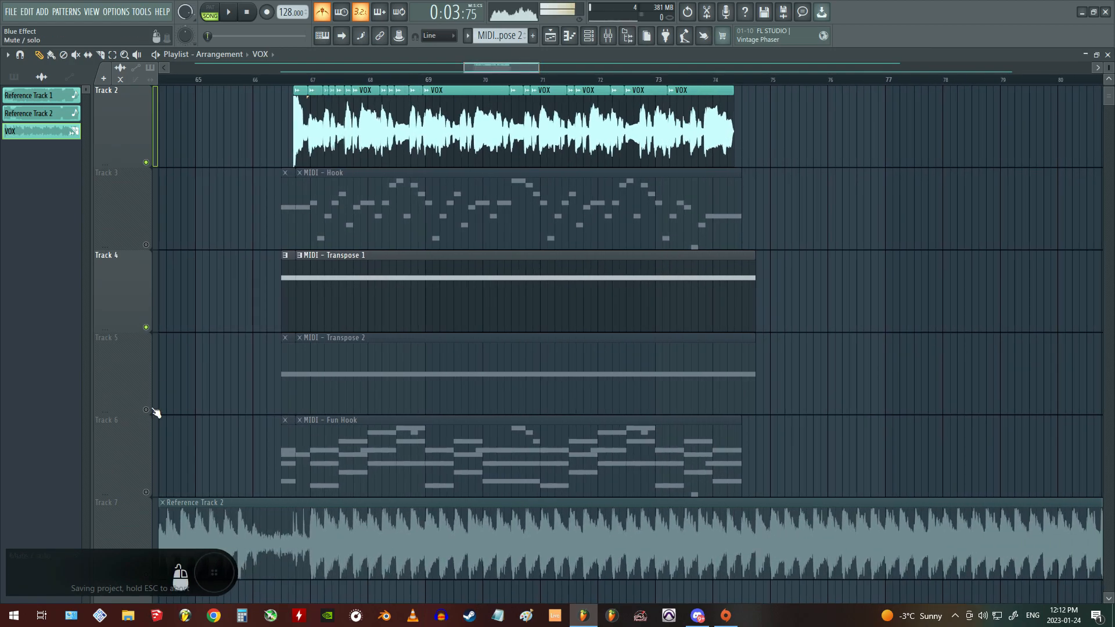
click(146, 412)
click(147, 412)
Step: Place the playhead shortly before the first VOX clip and open Edison on the Digitech mixer track
scroll(292, 65, up, 5)
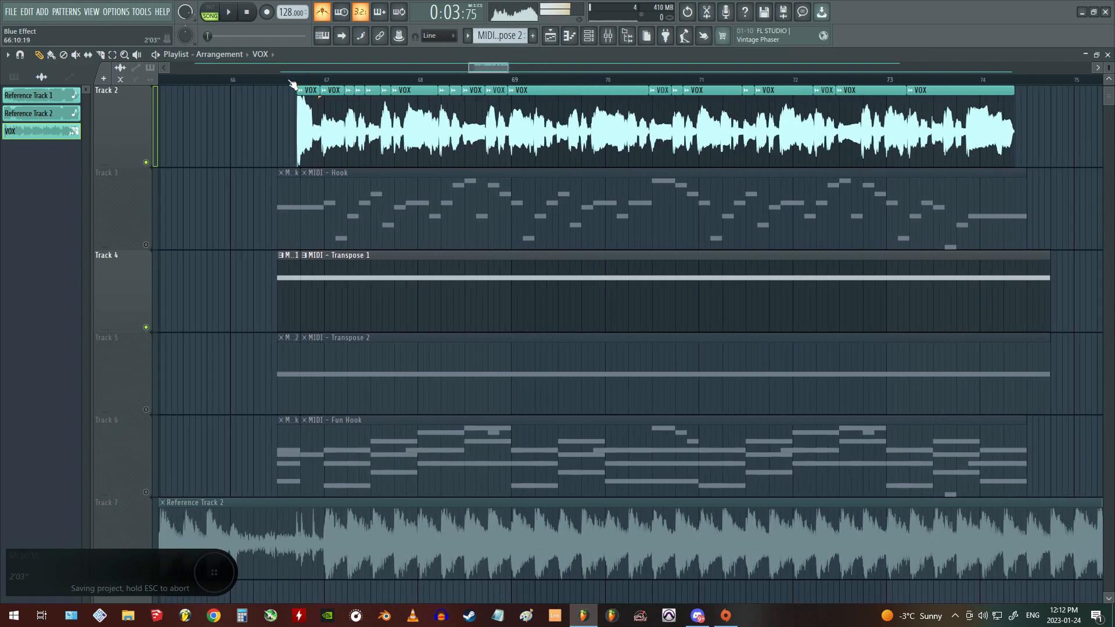
click(260, 82)
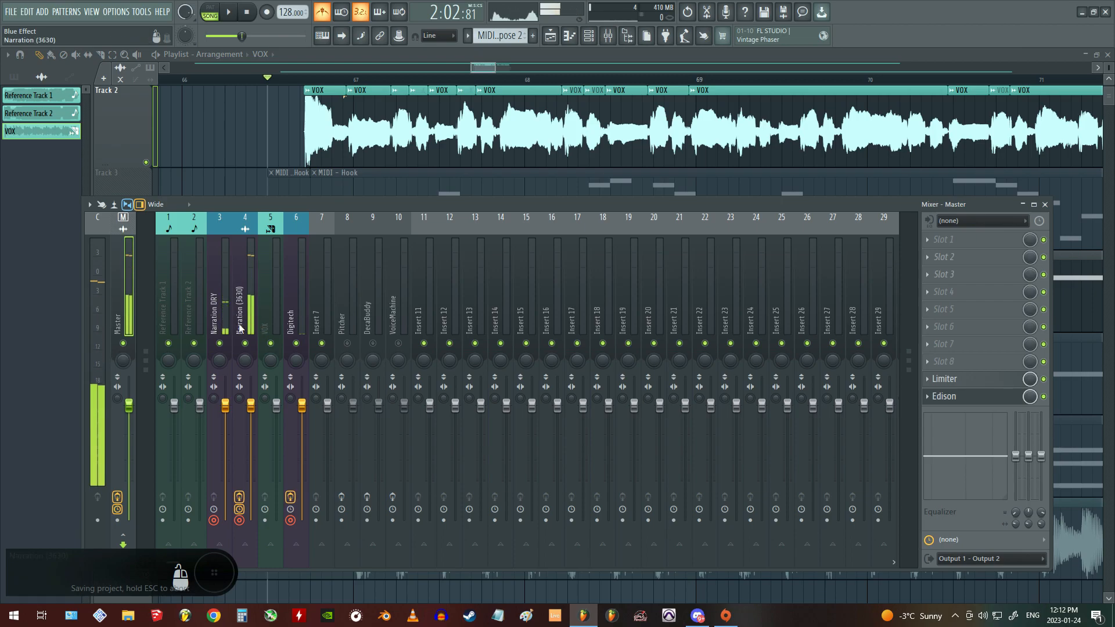
click(301, 324)
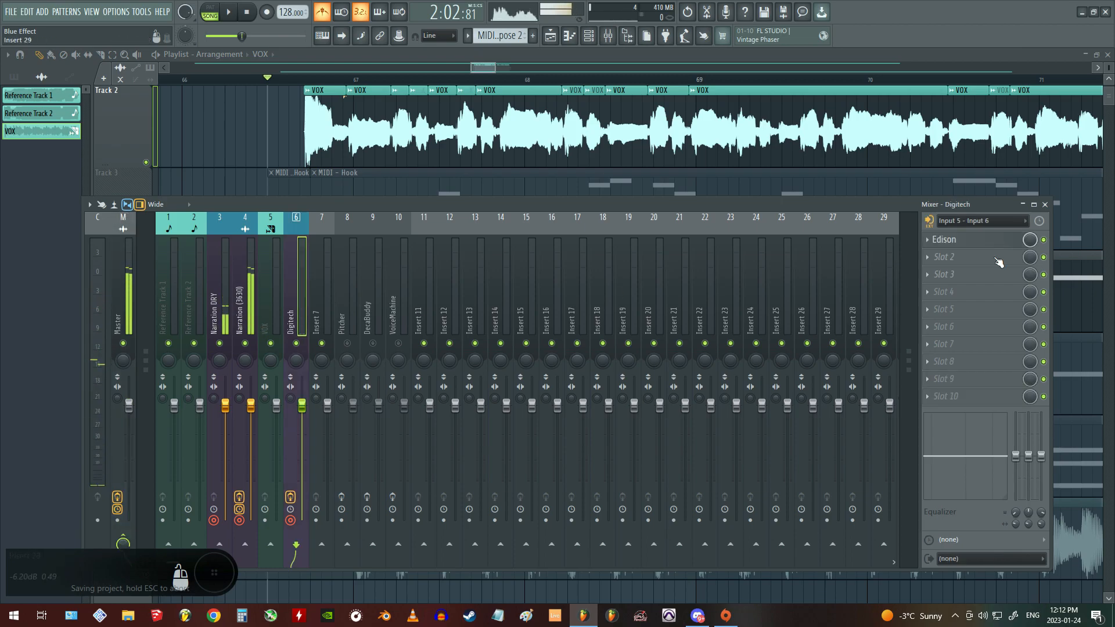
click(961, 241)
drag(250, 173, 369, 205)
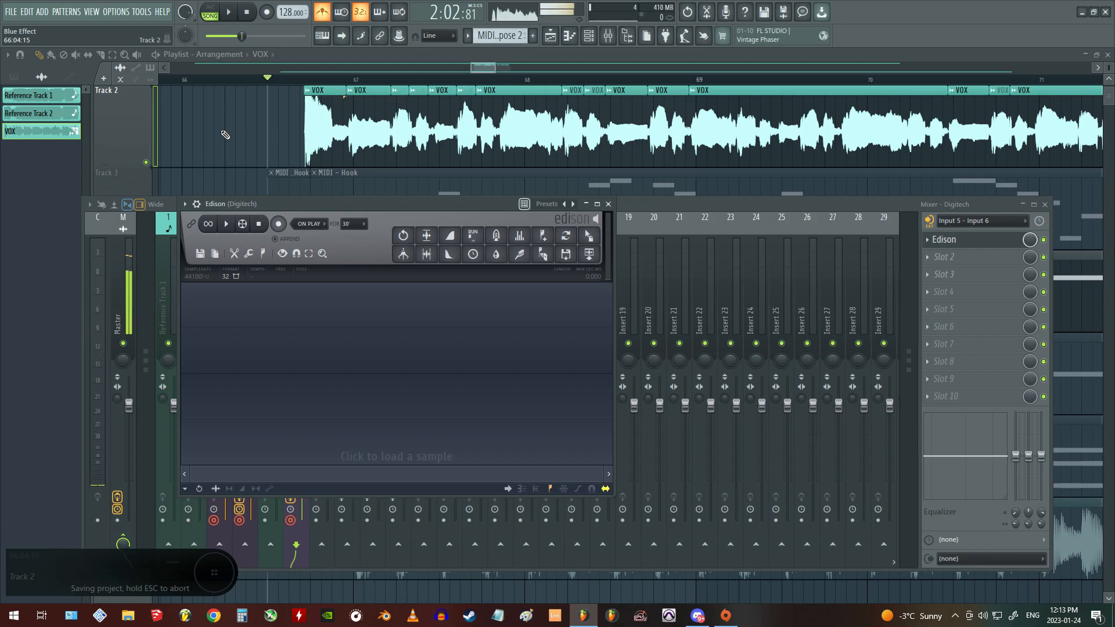
Step: Make a playlist time selection from the playhead to 74:09:00, covering the vocal and the MIDI - Hook pattern
right_click(245, 137)
scroll(297, 79, down, 7)
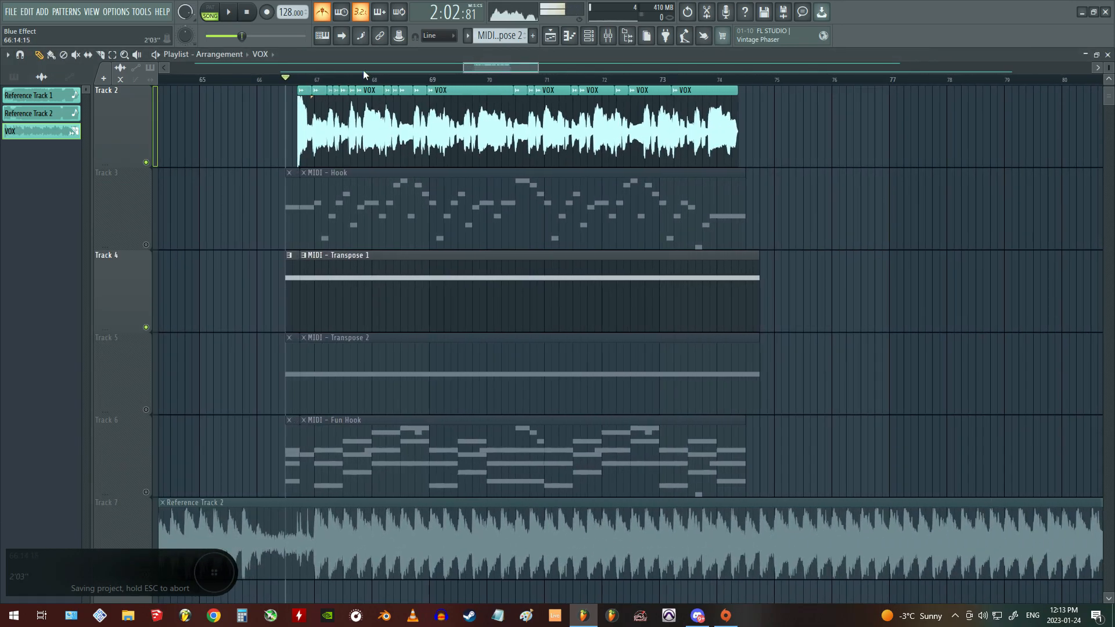
drag(751, 81, 300, 83)
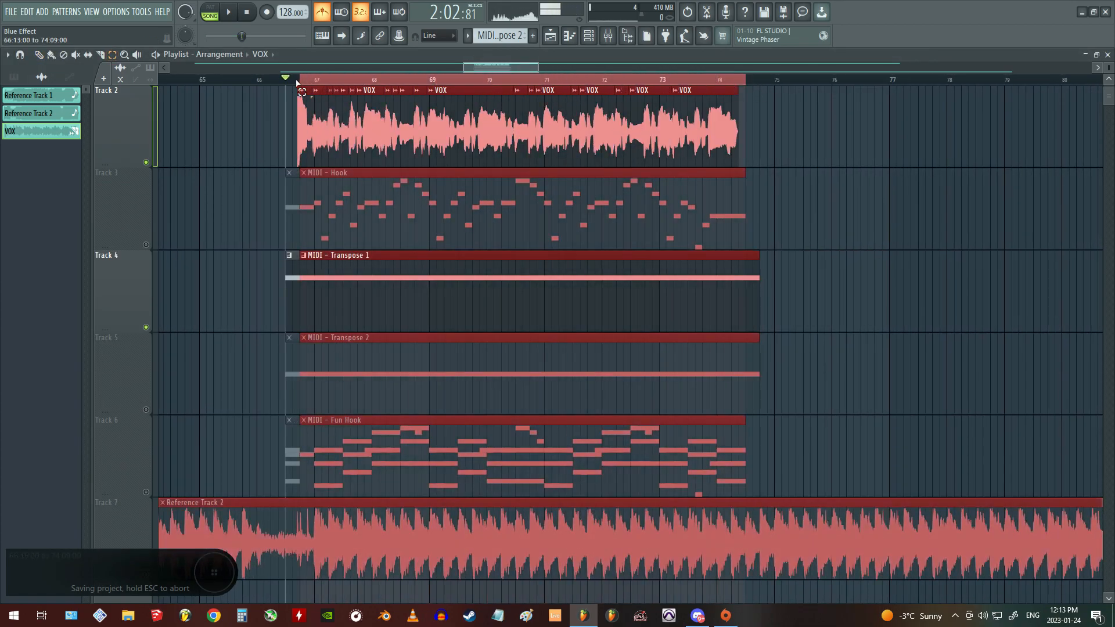
click(215, 228)
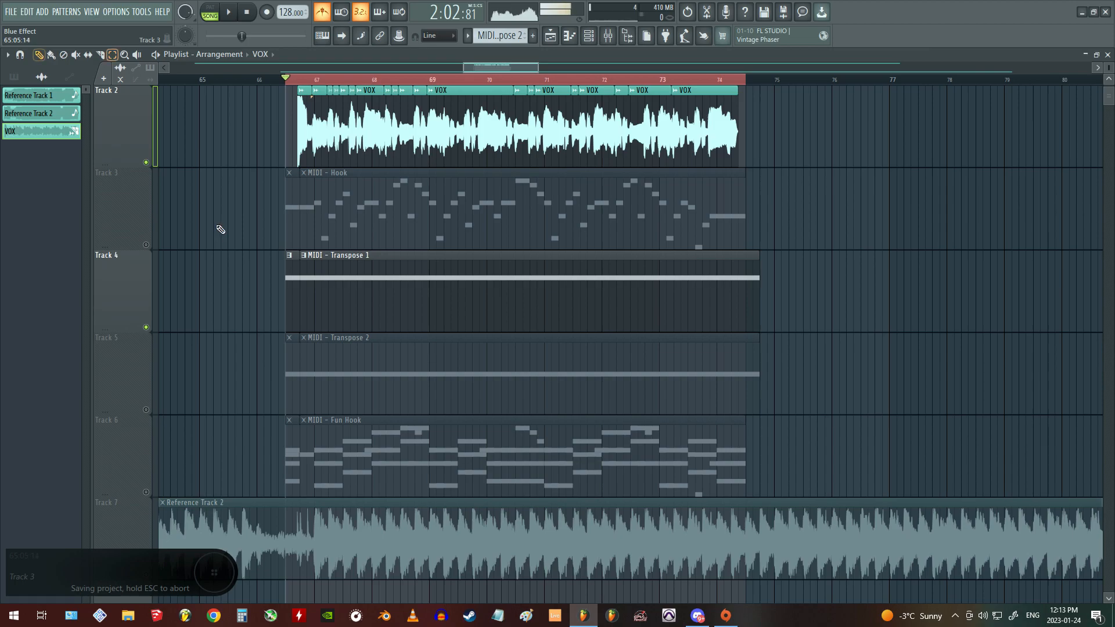
Step: Record the Digitech input into Edison with On Play mode over the selected playlist range, and stop playback once it has looped
key(F9)
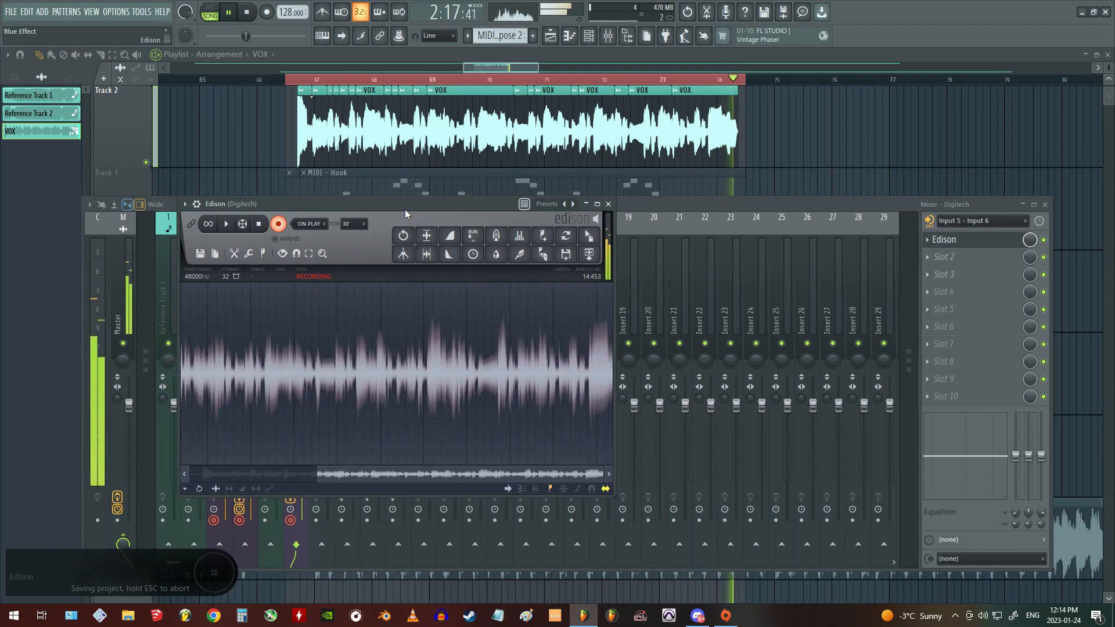
key(space)
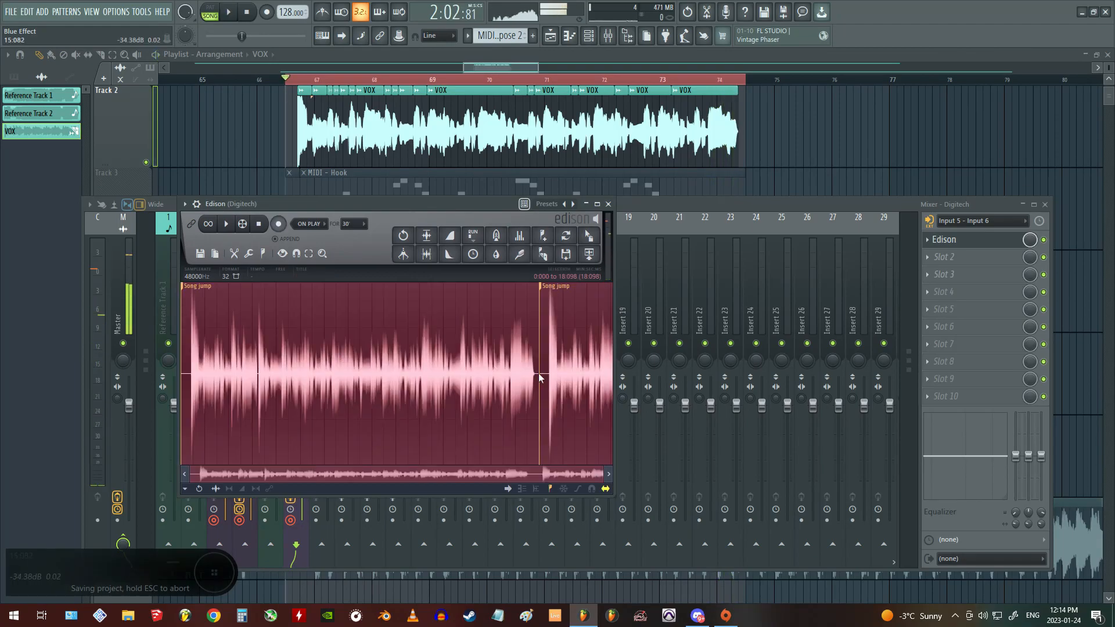
Step: Delete the audio after the second Song jump marker in Edison, and move the Edison window clear of the mixer's first tracks
scroll(562, 361, up, 3)
drag(525, 473, 563, 472)
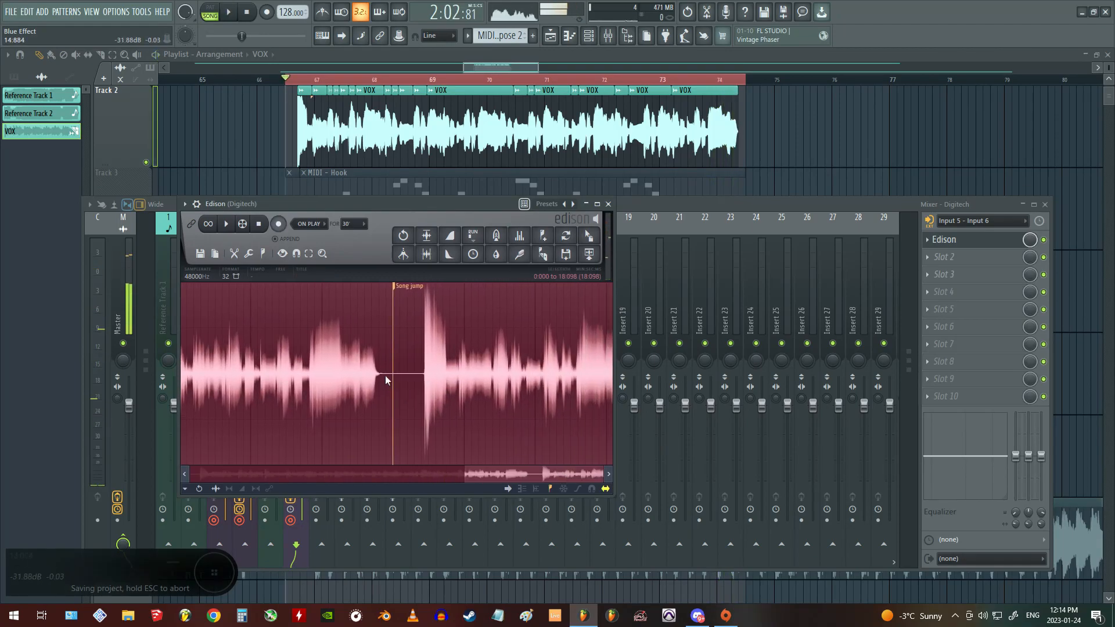
drag(392, 361, 642, 392)
scroll(381, 383, up, 7)
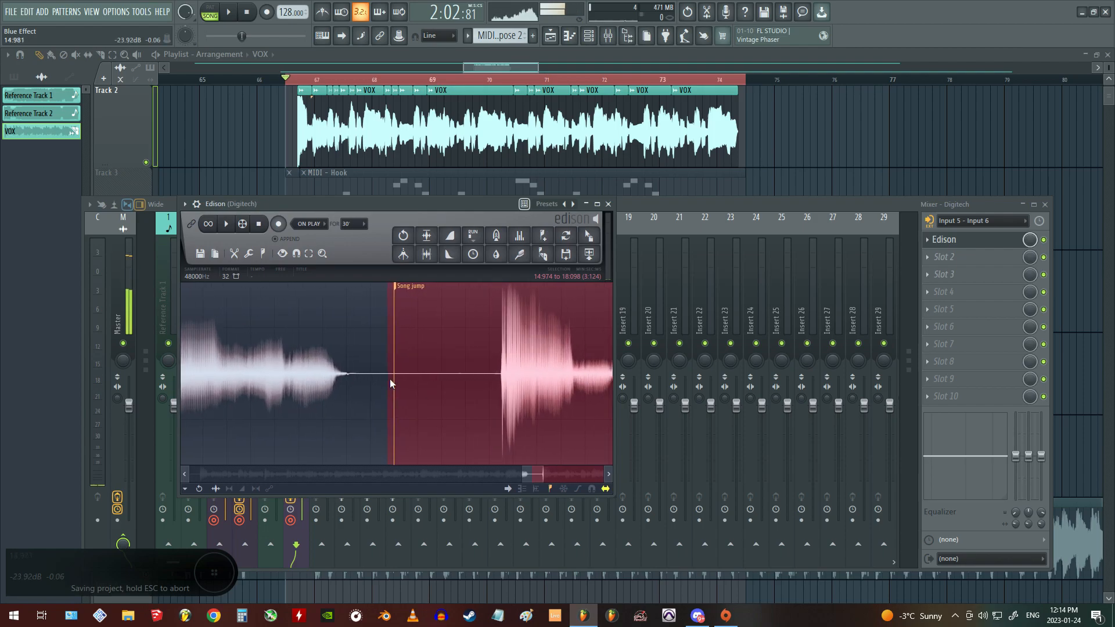
right_click(407, 375)
click(409, 379)
scroll(515, 379, down, 5)
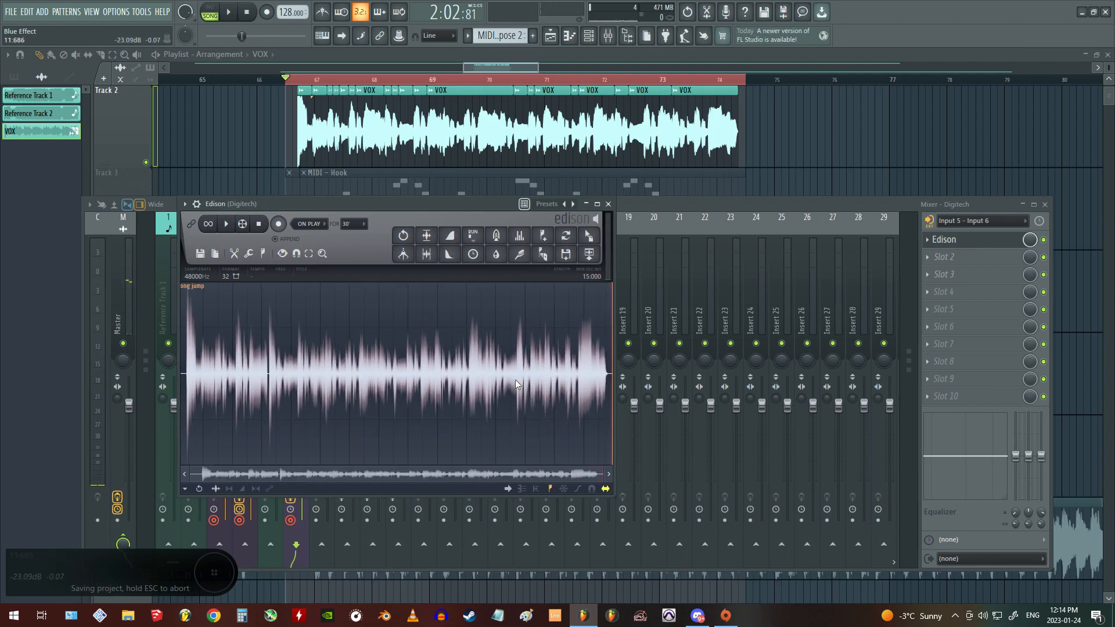
drag(350, 206, 463, 230)
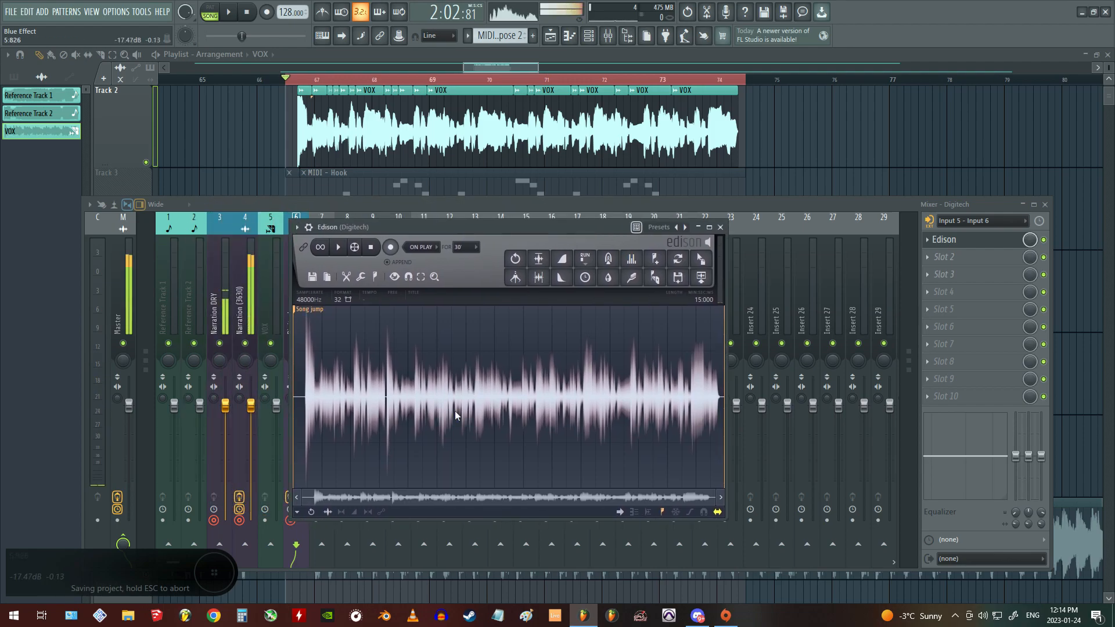
Step: Mute Track 2 with the VOX clips and move an empty playlist track up to directly below it
click(146, 163)
scroll(361, 83, down, 8)
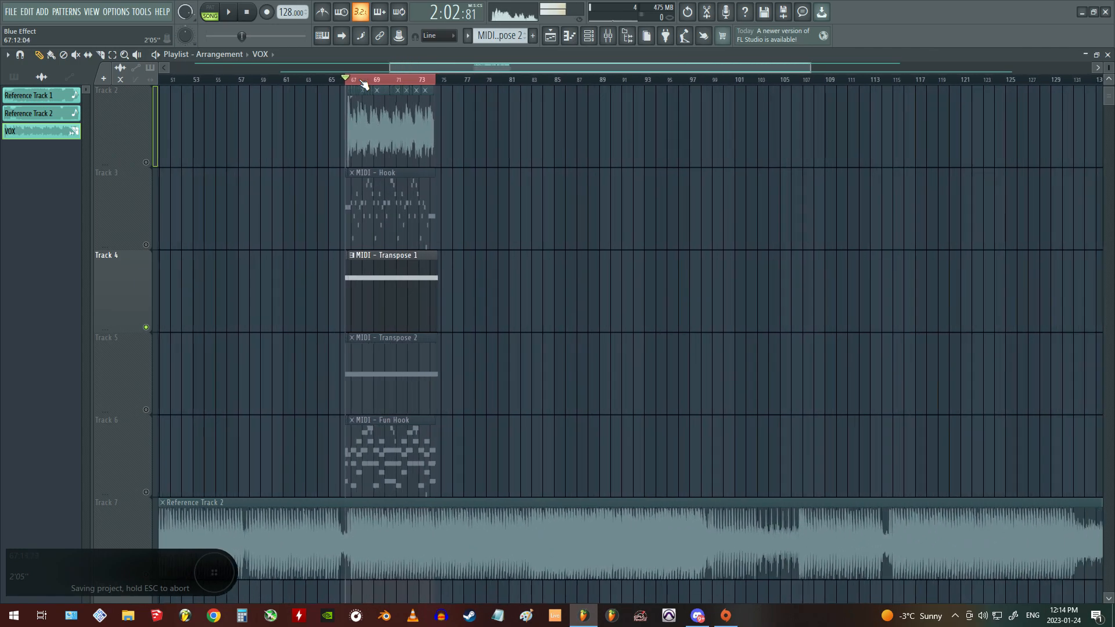
scroll(308, 257, down, 4)
scroll(112, 356, up, 8)
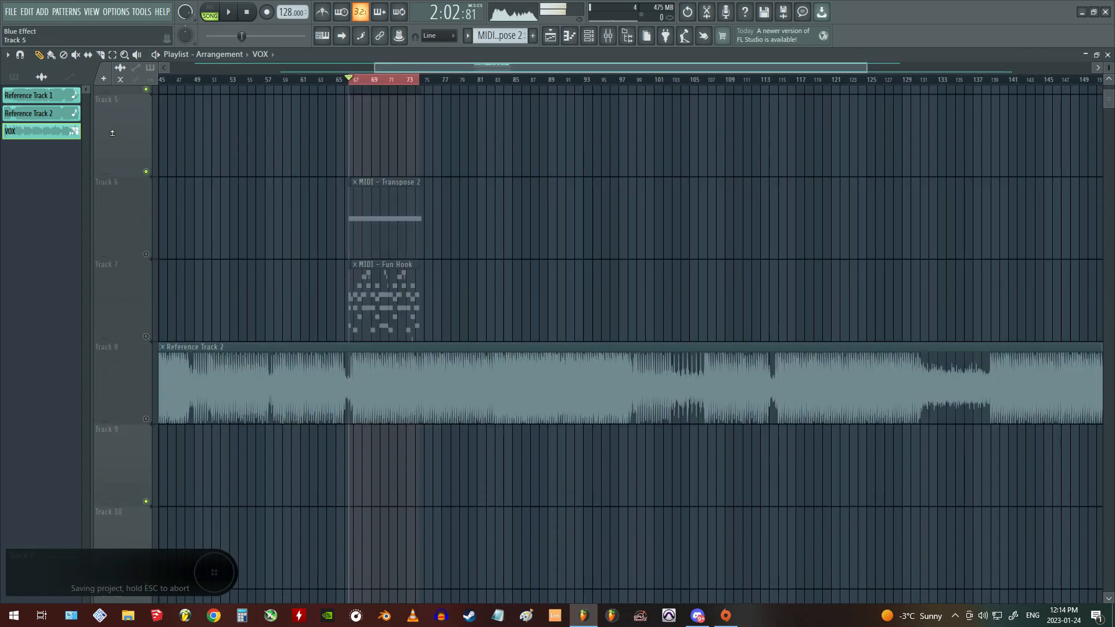
drag(112, 124, 111, 289)
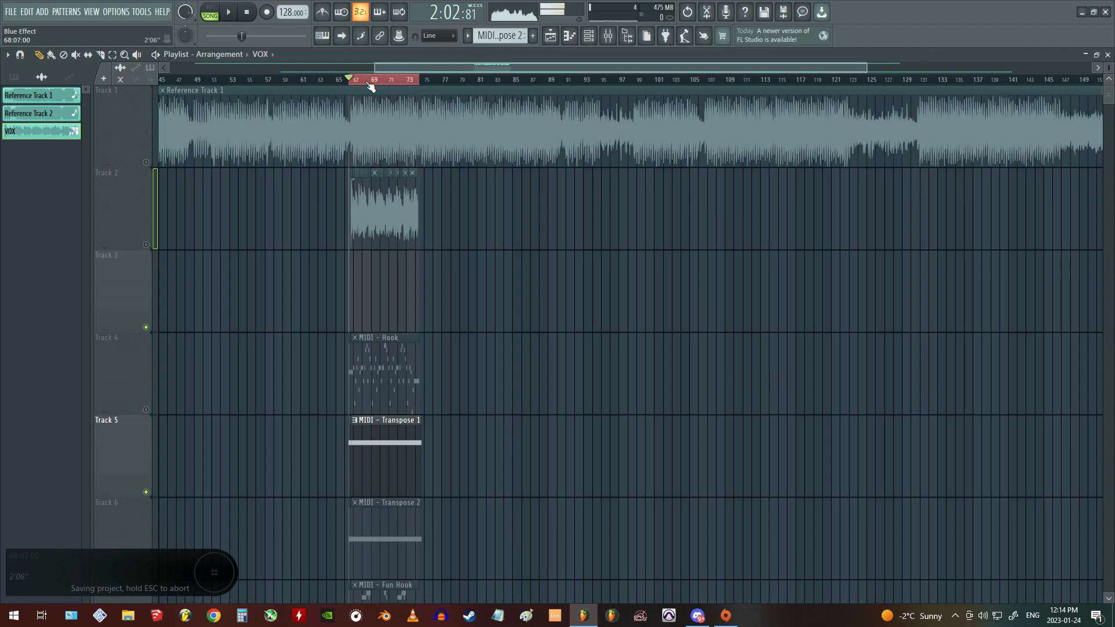
Step: Look over the hook section in the playlist, comparing the VOX, MIDI pattern and reference tracks around bar 67
mouse_move(441, 68)
mouse_down()
mouse_move(412, 67)
mouse_move(423, 67)
mouse_up()
scroll(394, 121, down, 3)
scroll(395, 120, down, 4)
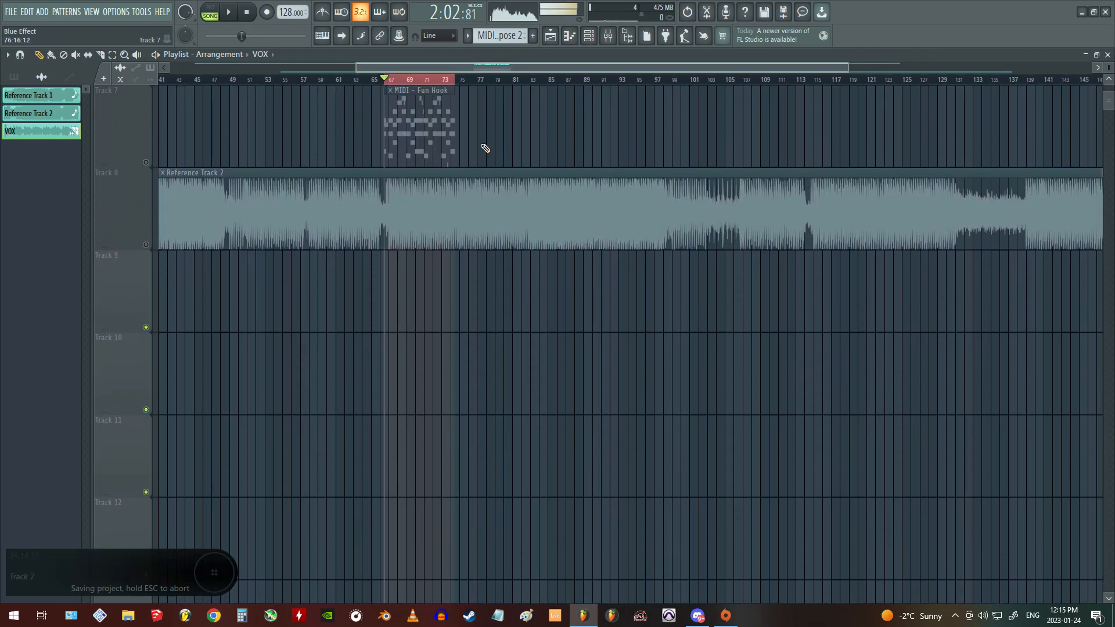
drag(500, 67, 445, 112)
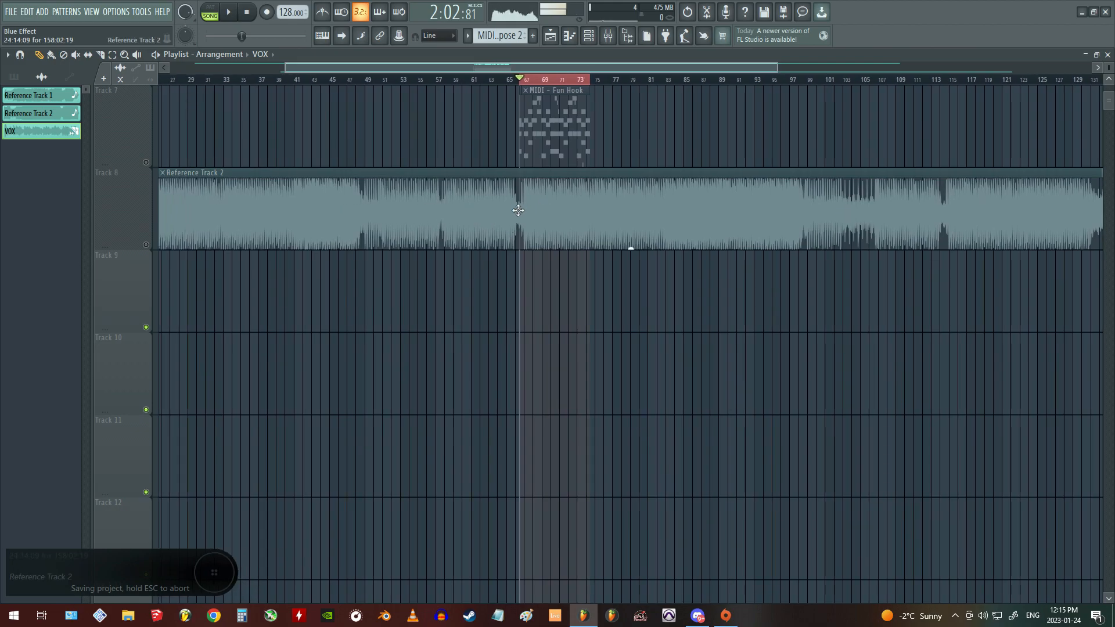
scroll(549, 99, up, 4)
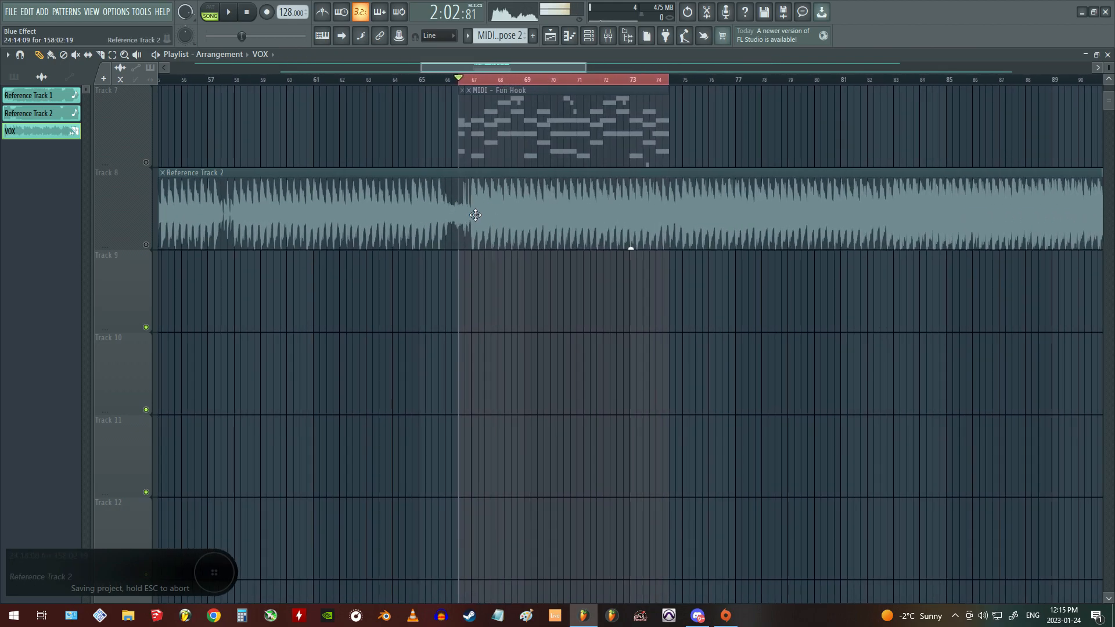
scroll(476, 216, down, 2)
scroll(678, 435, up, 4)
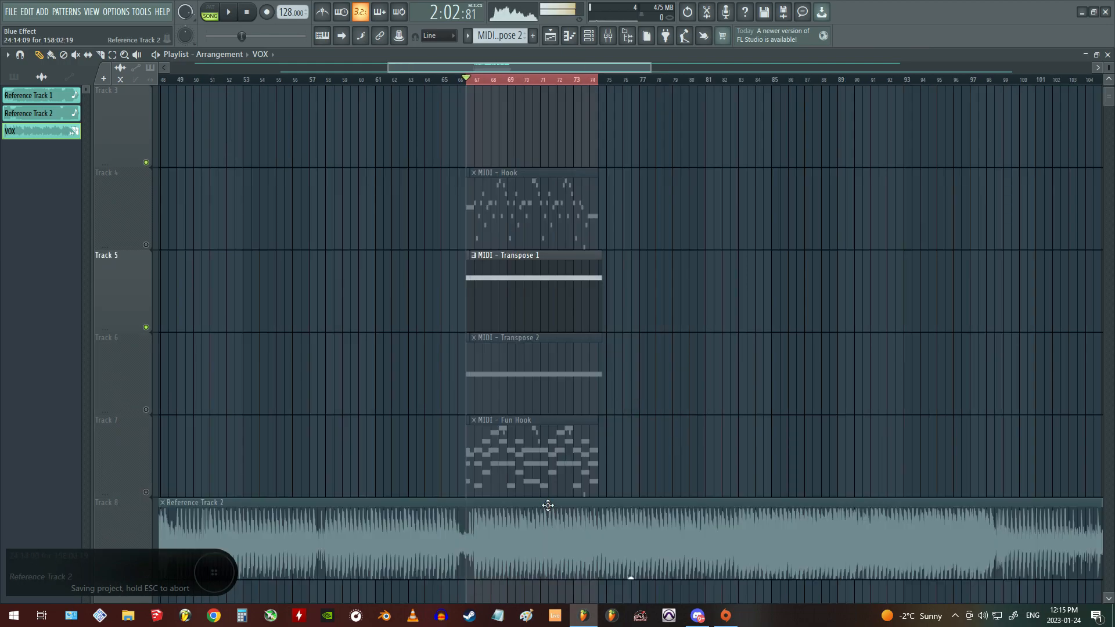
scroll(414, 422, down, 2)
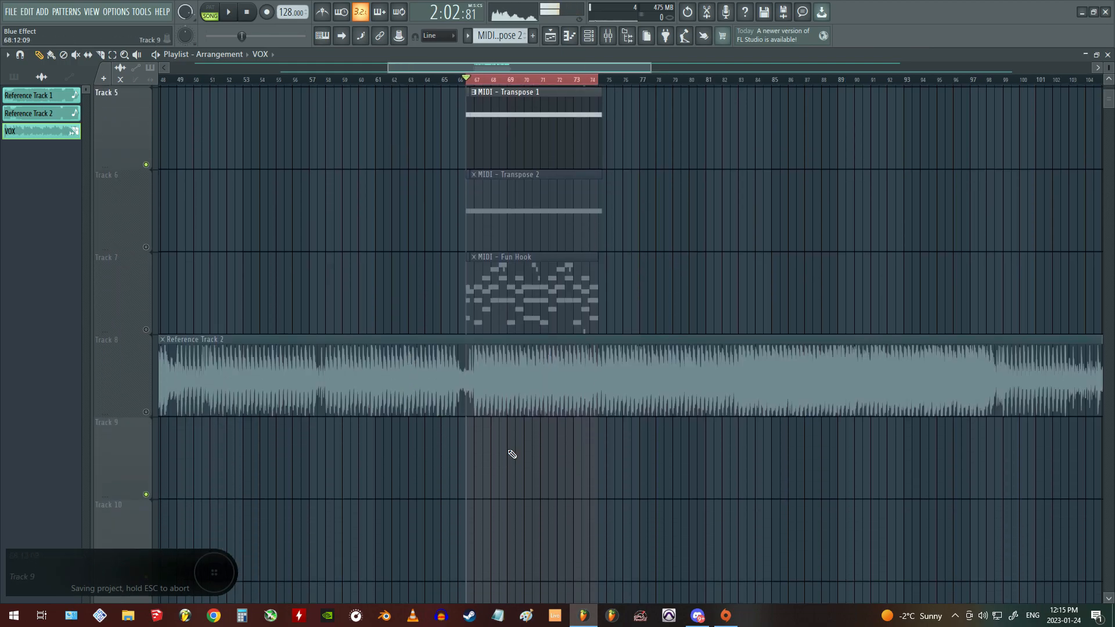
scroll(478, 477, up, 4)
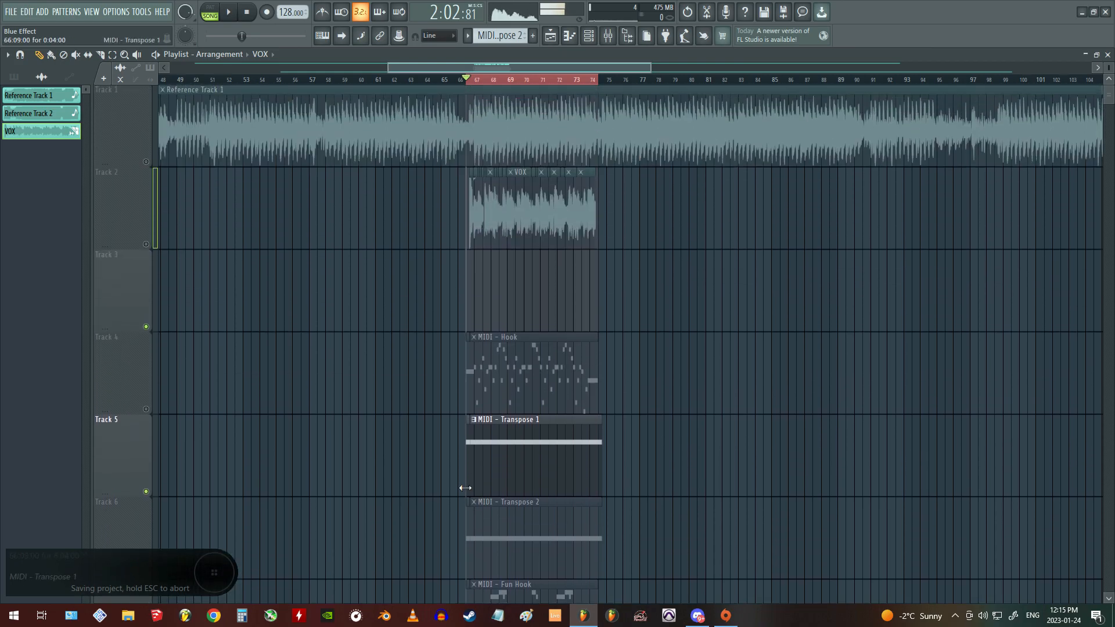
scroll(410, 445, down, 1)
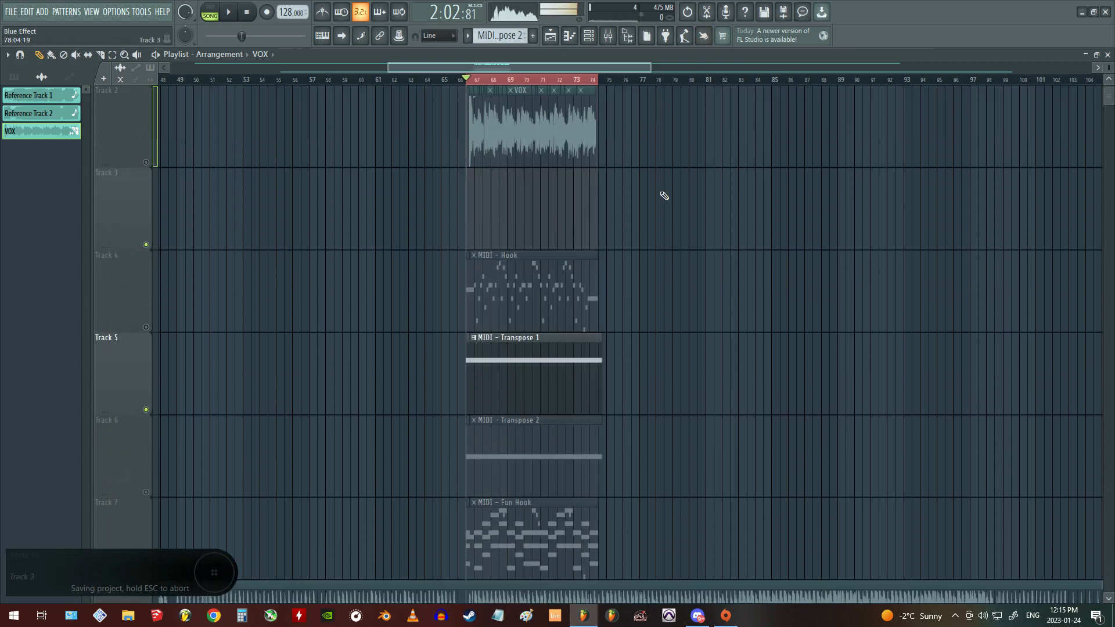
Step: Open Edison on the Digitech mixer track and title its recording "Harm Gen 1"
key(F9)
click(244, 318)
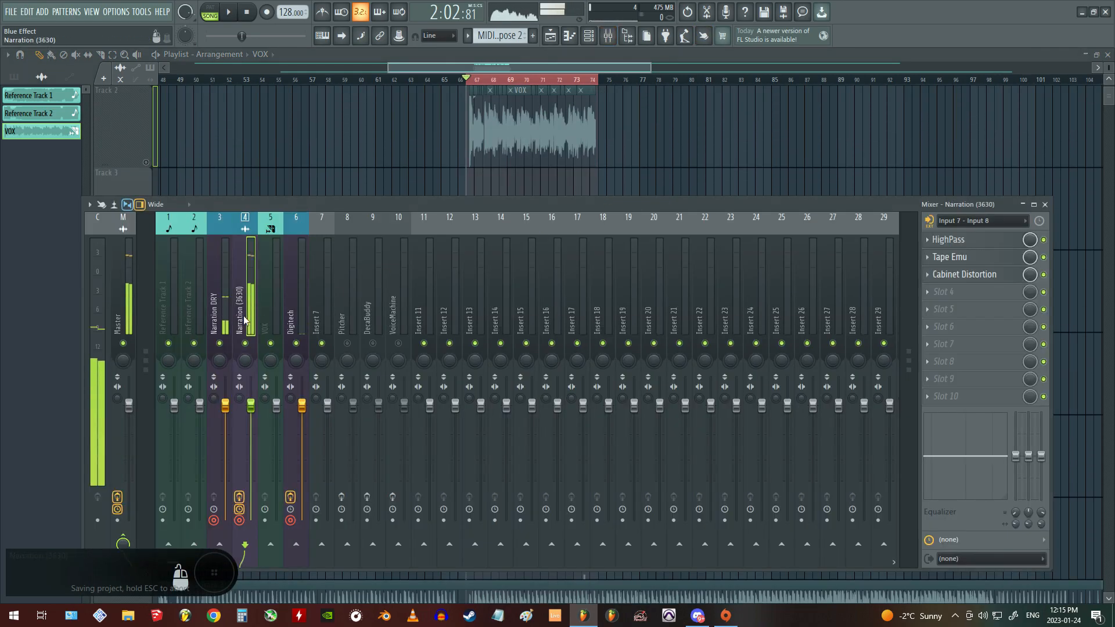
click(289, 316)
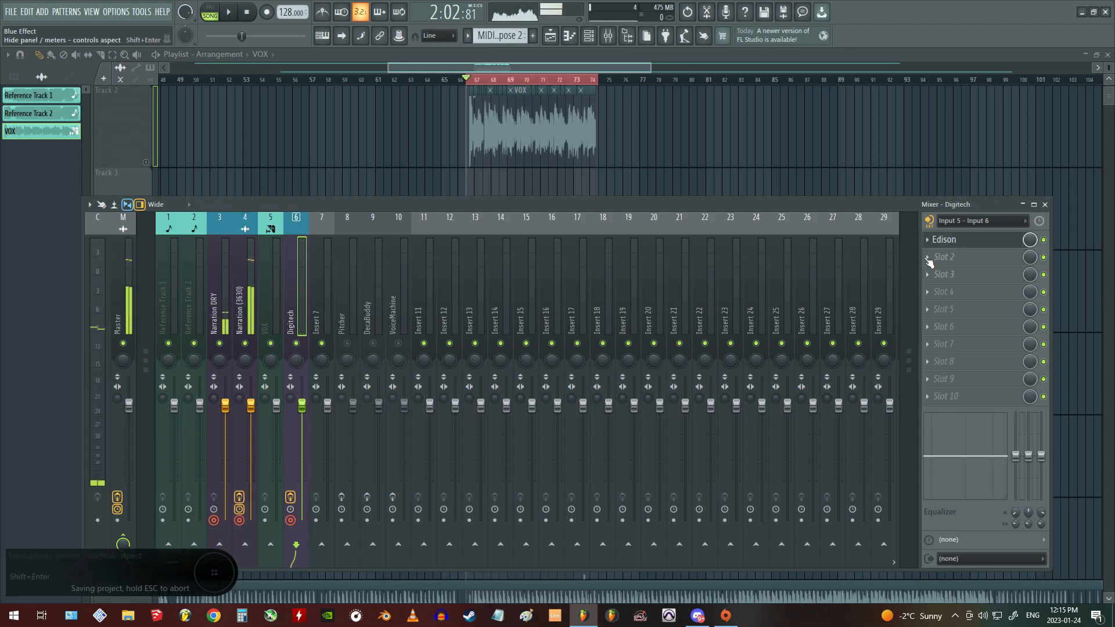
click(963, 249)
drag(482, 226, 508, 225)
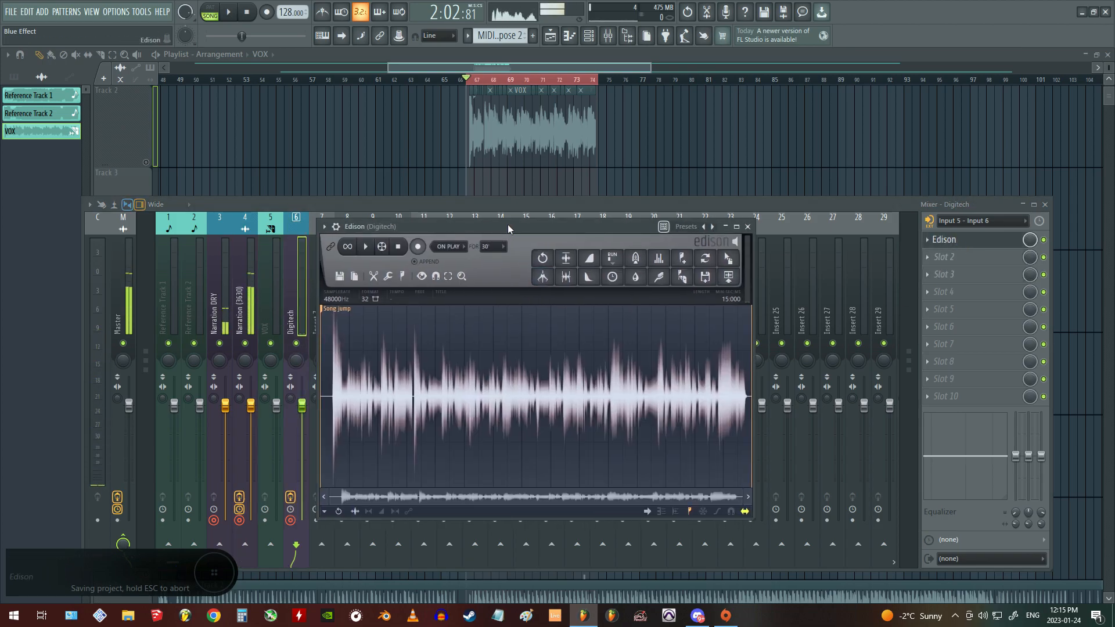
click(438, 296)
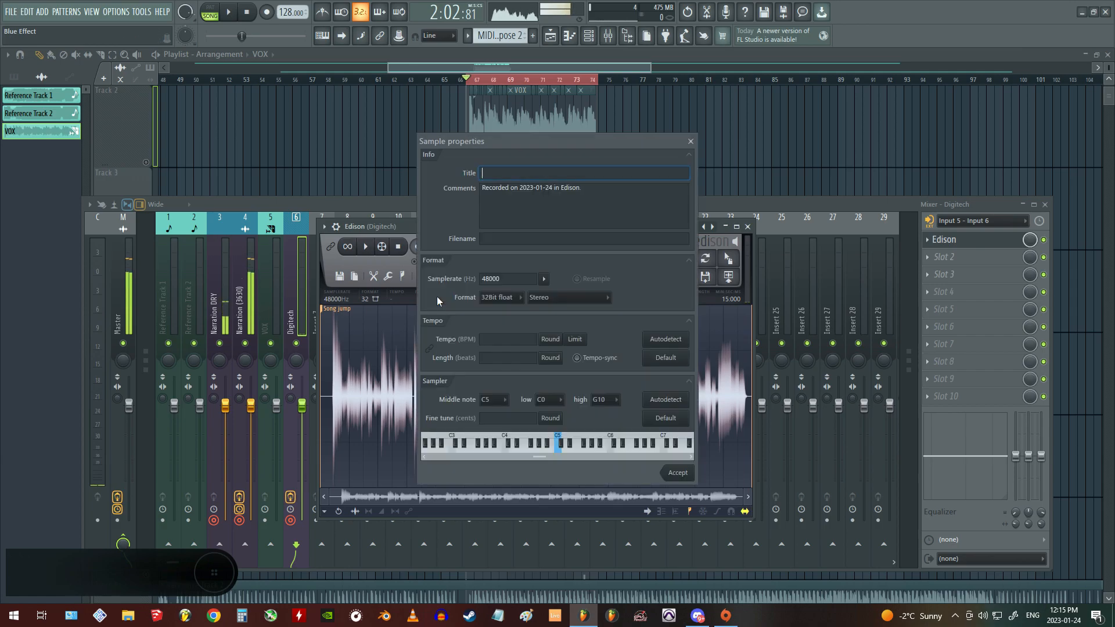
click(678, 474)
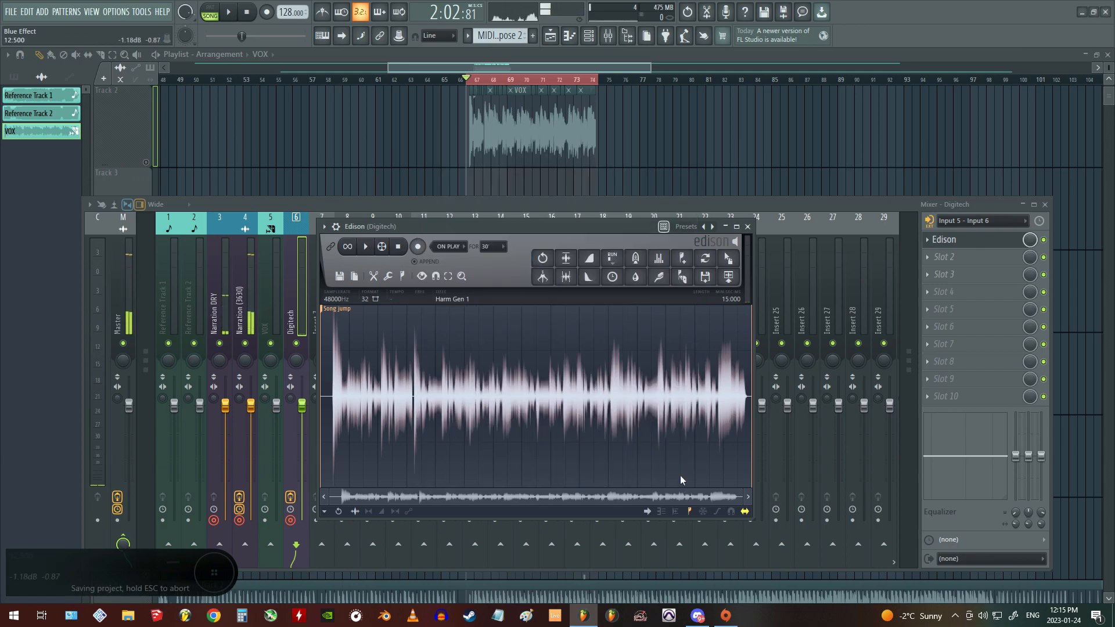
Step: Send the Harm Gen 1 recording from Edison to Track 3 at the start of the time selection
drag(499, 226, 518, 221)
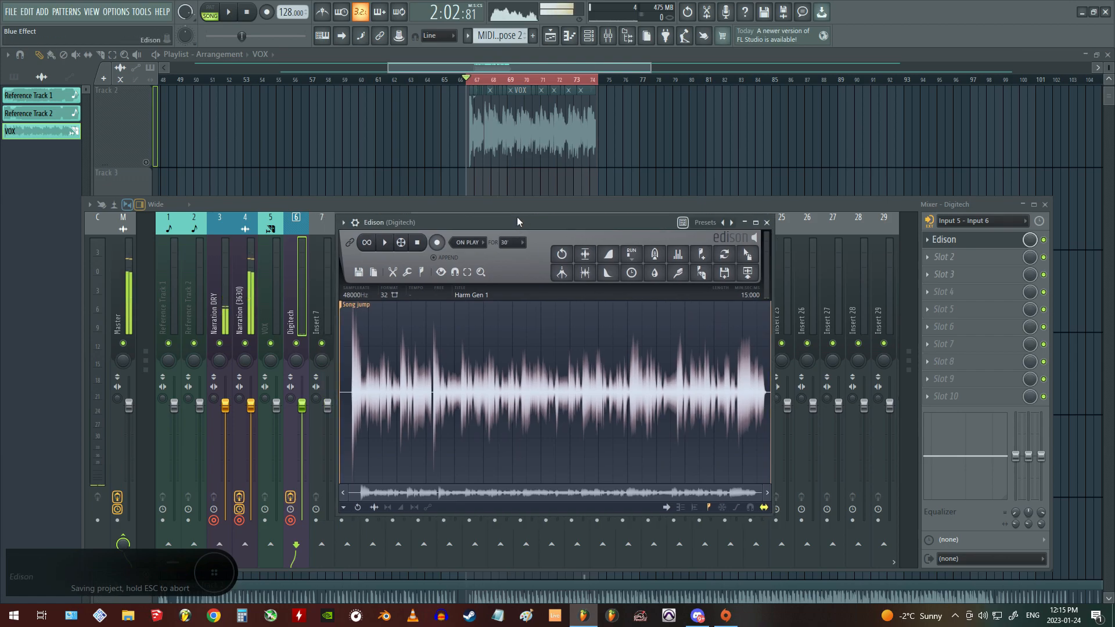
key(shift+c)
click(625, 119)
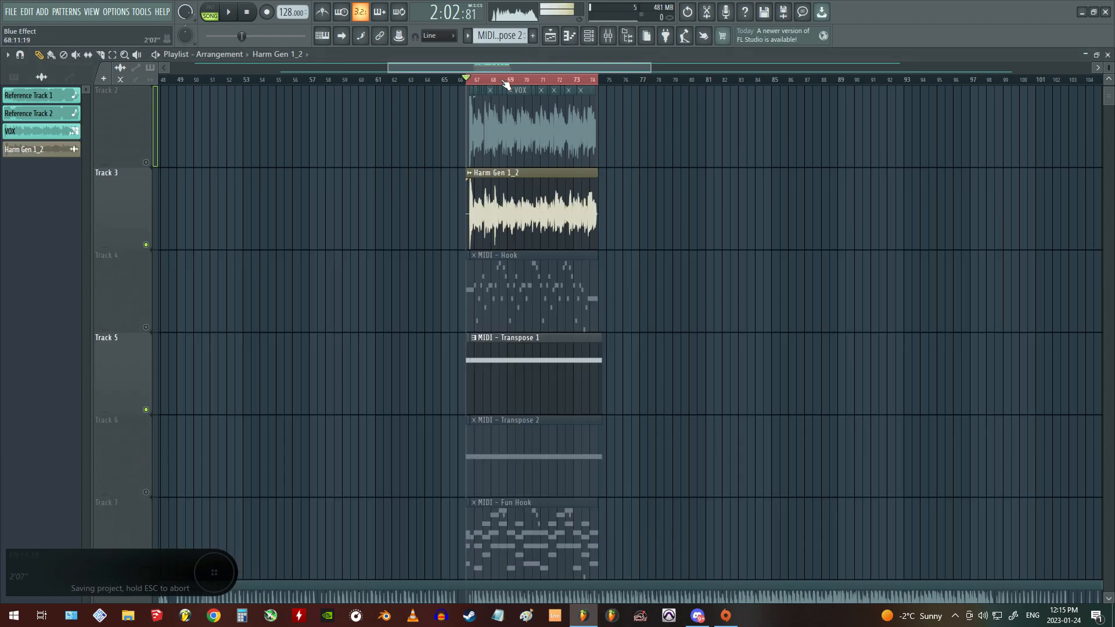
Step: Mute Track 5 with MIDI - Transpose 1 and enable Track 6 with MIDI - Transpose 2
scroll(472, 82, up, 10)
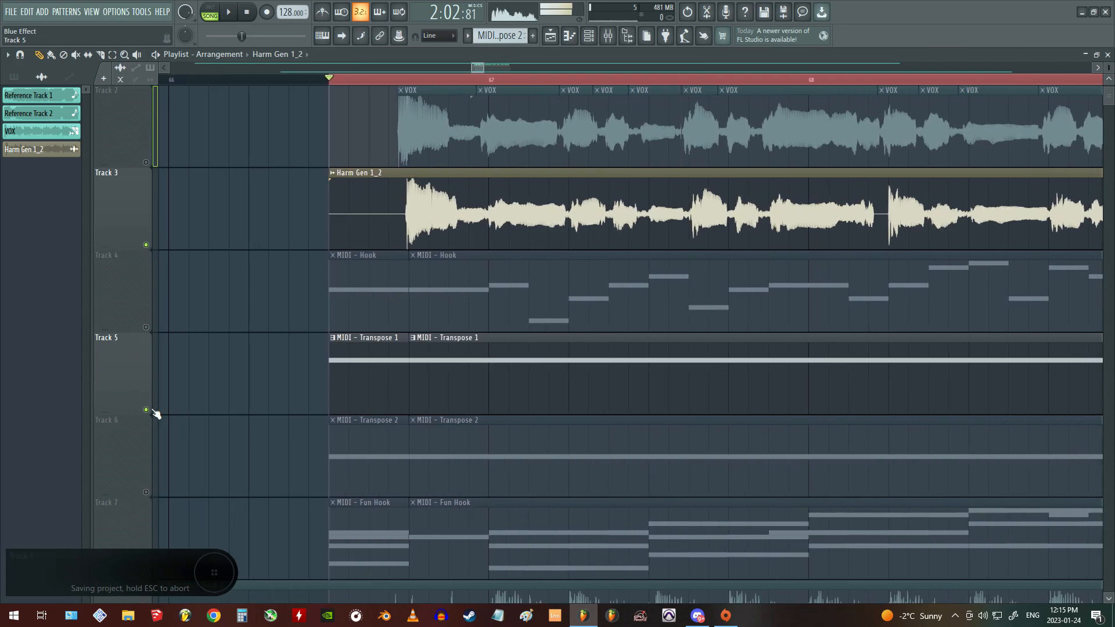
click(148, 495)
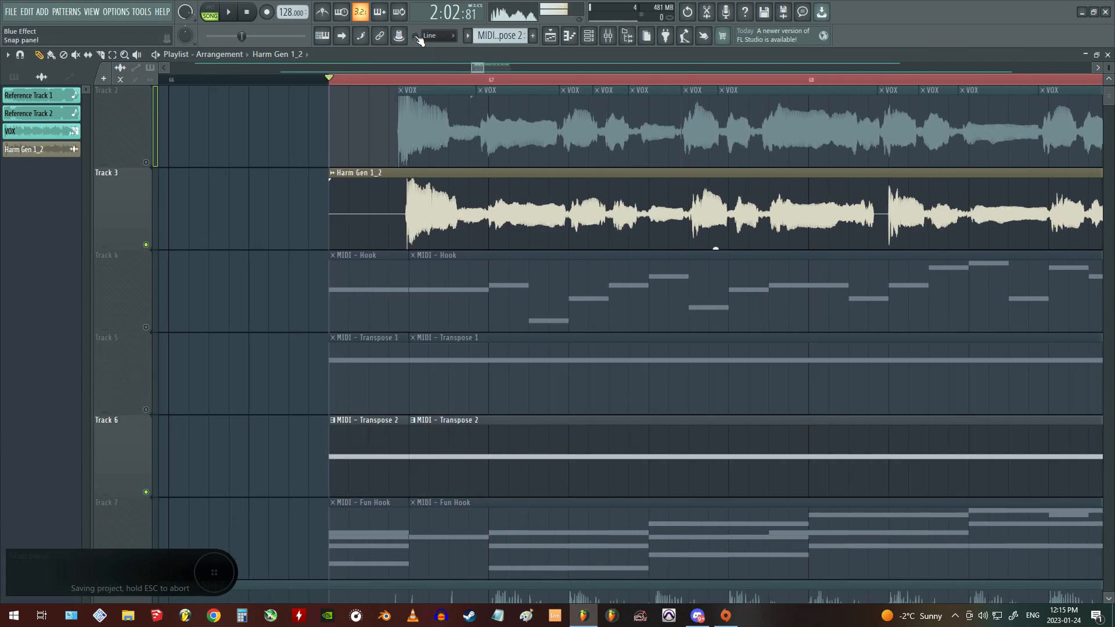
Step: With snap set to none, slip the Harm Gen 1_2 audio to line up with the VOX vocal, and restore Line snap
scroll(583, 200, up, 5)
drag(583, 200, 556, 201)
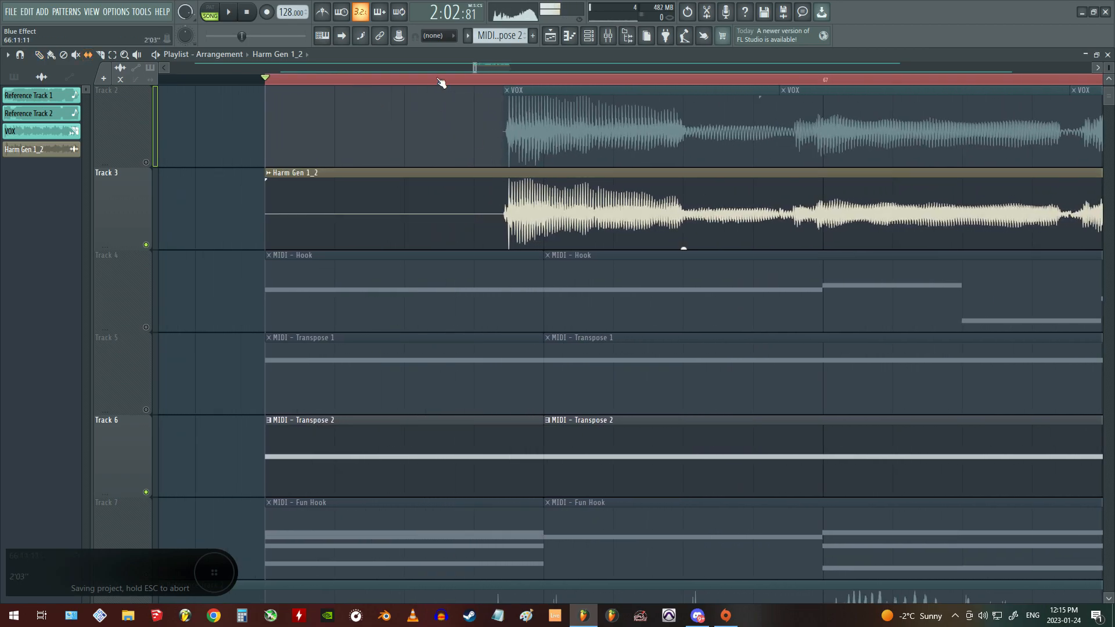
scroll(441, 82, down, 5)
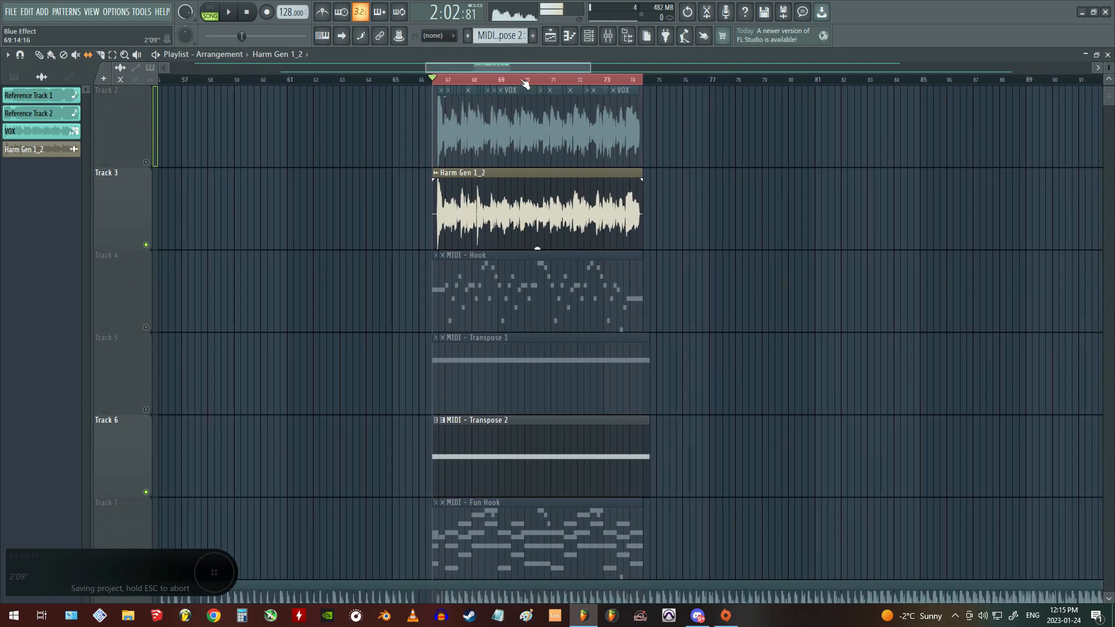
scroll(525, 85, up, 3)
scroll(417, 40, up, 2)
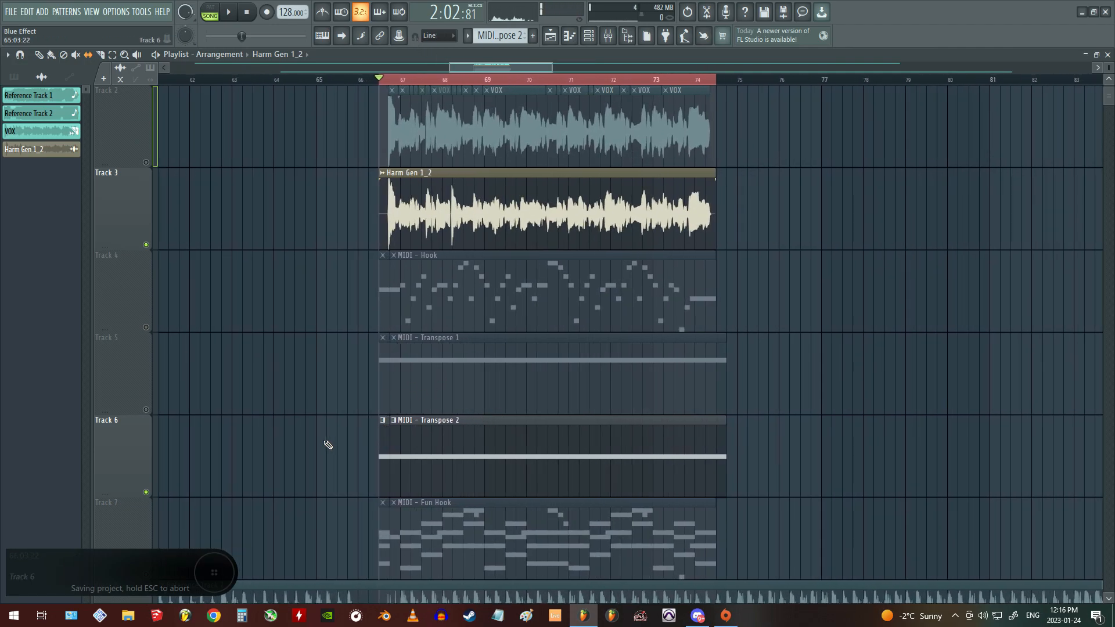
Step: Record the Digitech input into Edison with On Play mode over the selected range, using MIDI - Transpose 2
key(F9)
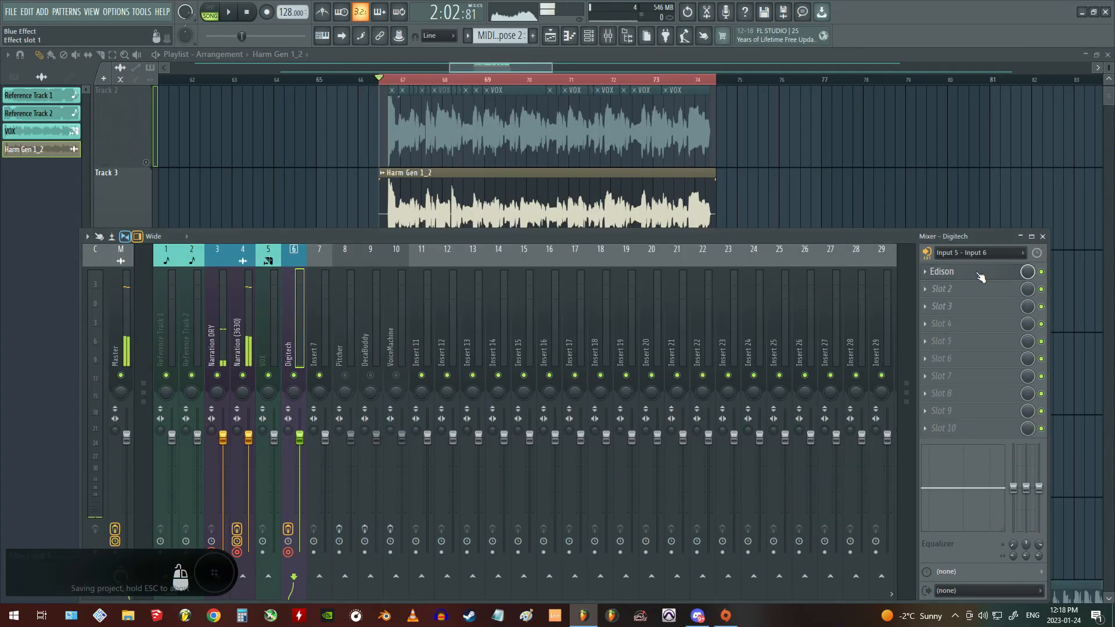
click(980, 278)
click(437, 243)
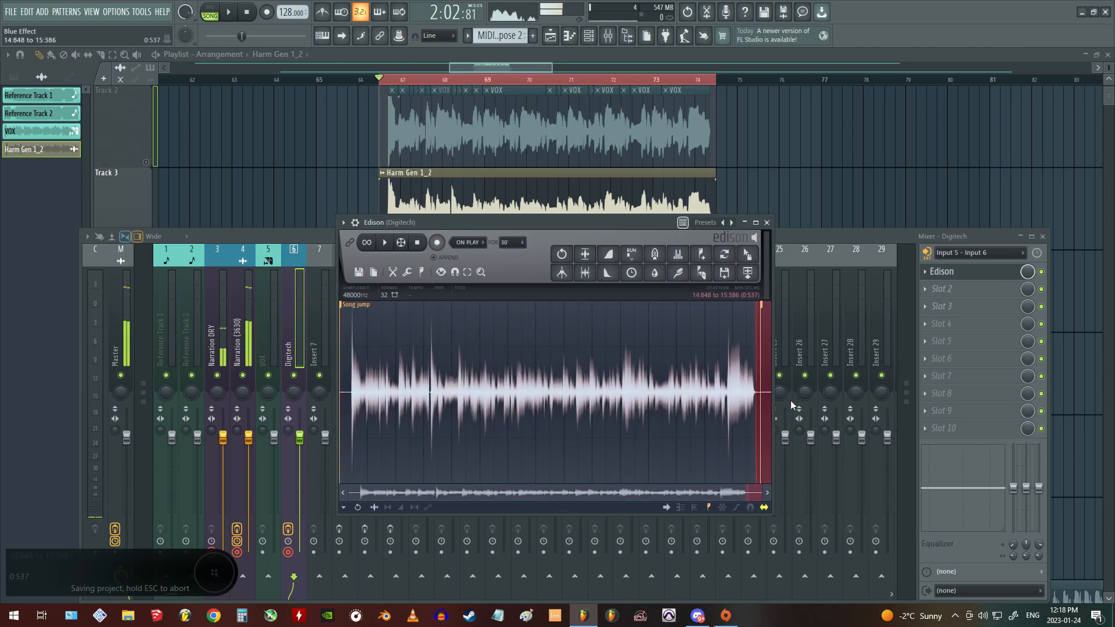
Step: Delete the audio after the second Song jump marker in the new Edison recording
scroll(759, 406, up, 1)
scroll(524, 484, up, 6)
drag(570, 492, 747, 493)
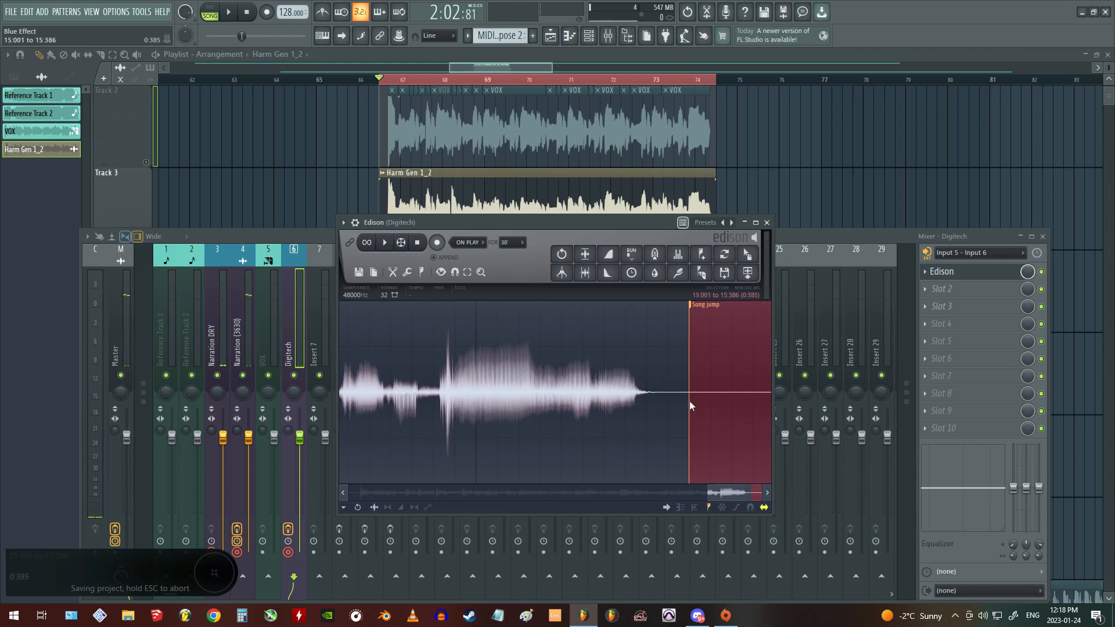
key(Delete)
scroll(697, 403, down, 6)
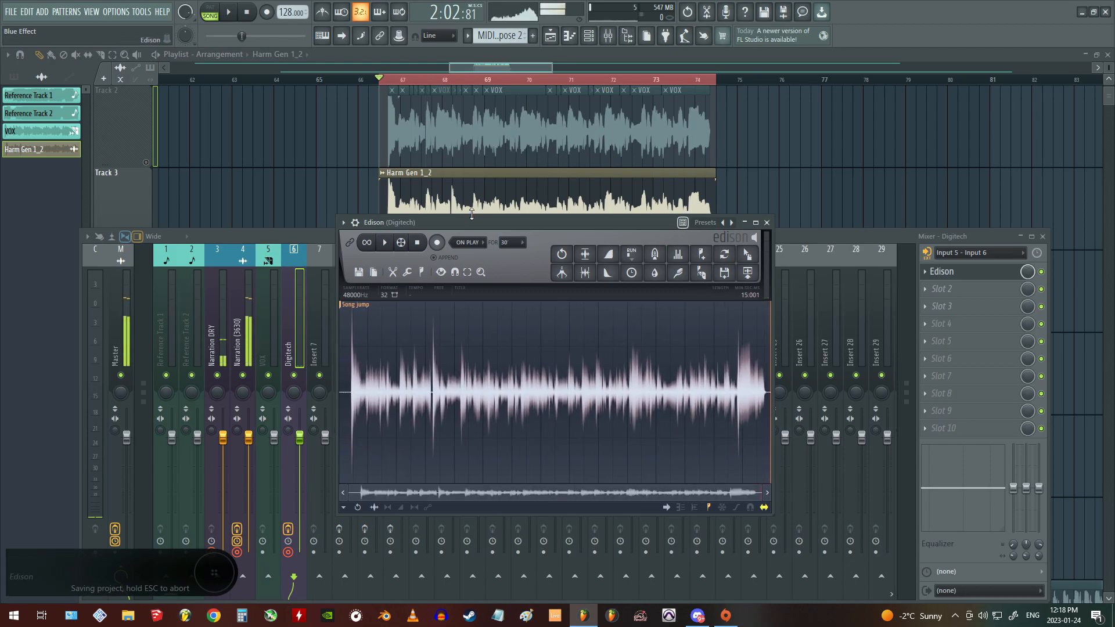
Step: Title the Edison recording "Harm Gen 2" and save the project
drag(503, 220, 517, 222)
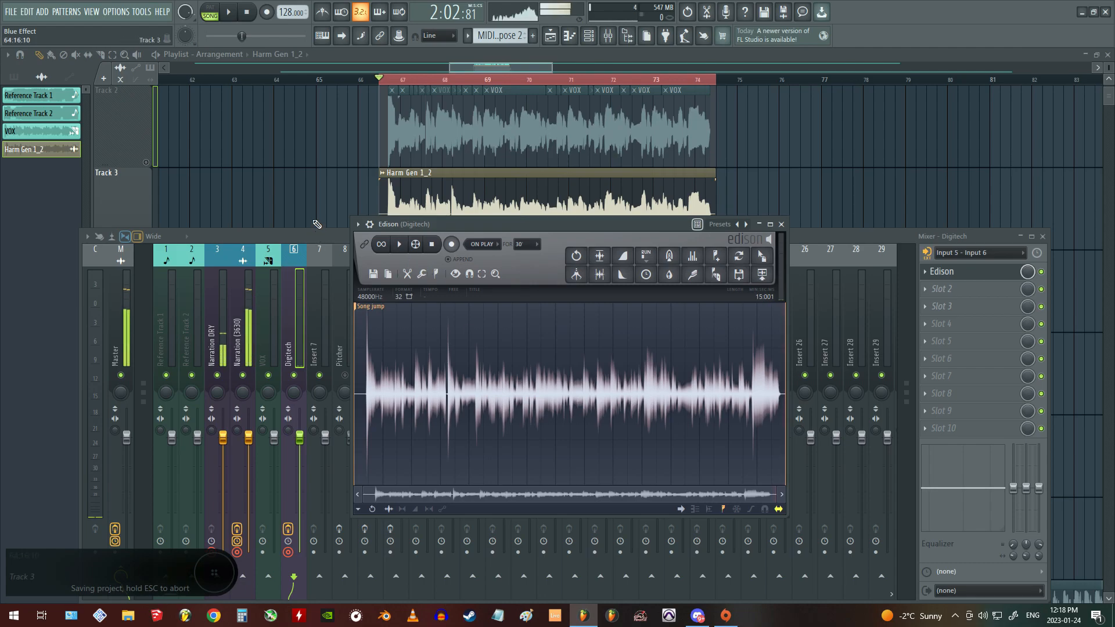
click(468, 298)
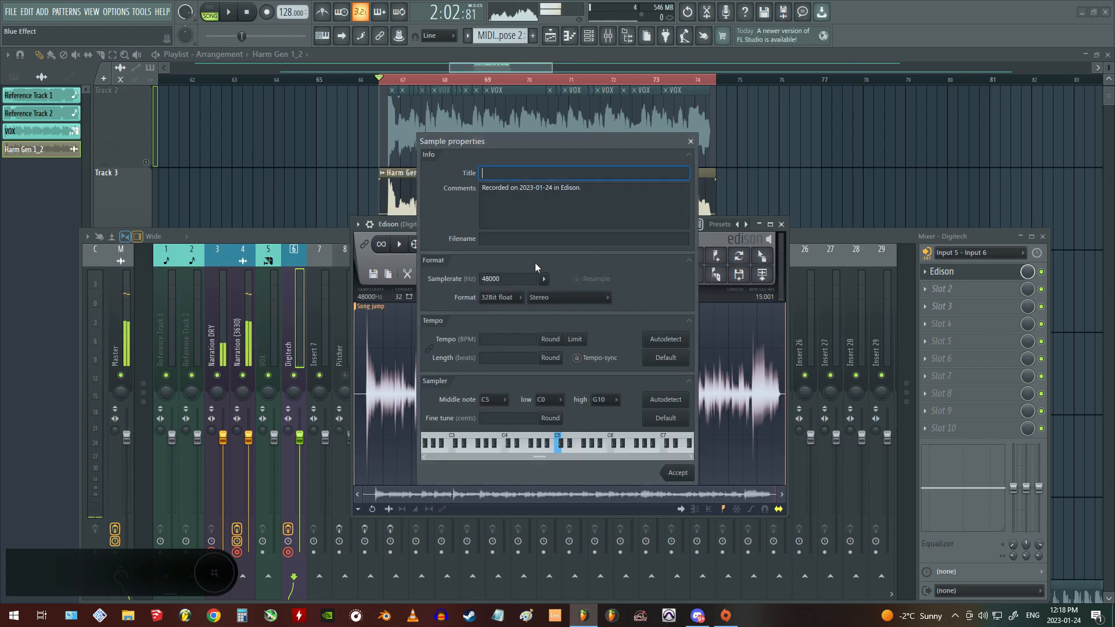
text(Harm Gen 2)
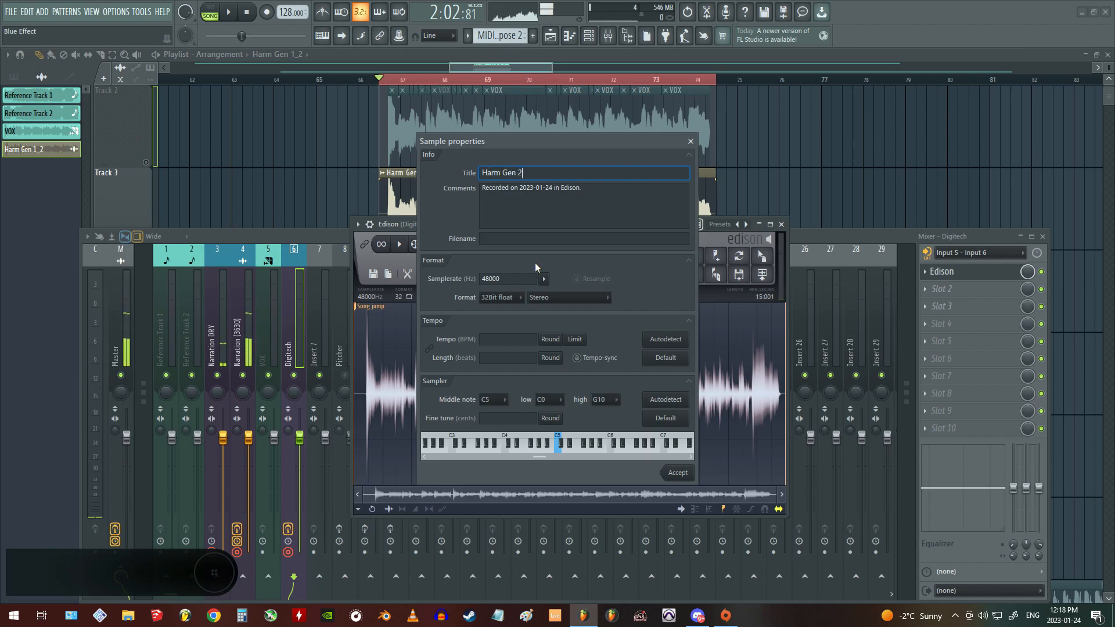
click(677, 472)
key(ctrl+s)
drag(541, 222, 588, 271)
Step: Mute Track 3, route the Harm Gen 1_2 clip to mixer track 5 (VOX), and save the project
right_click(312, 178)
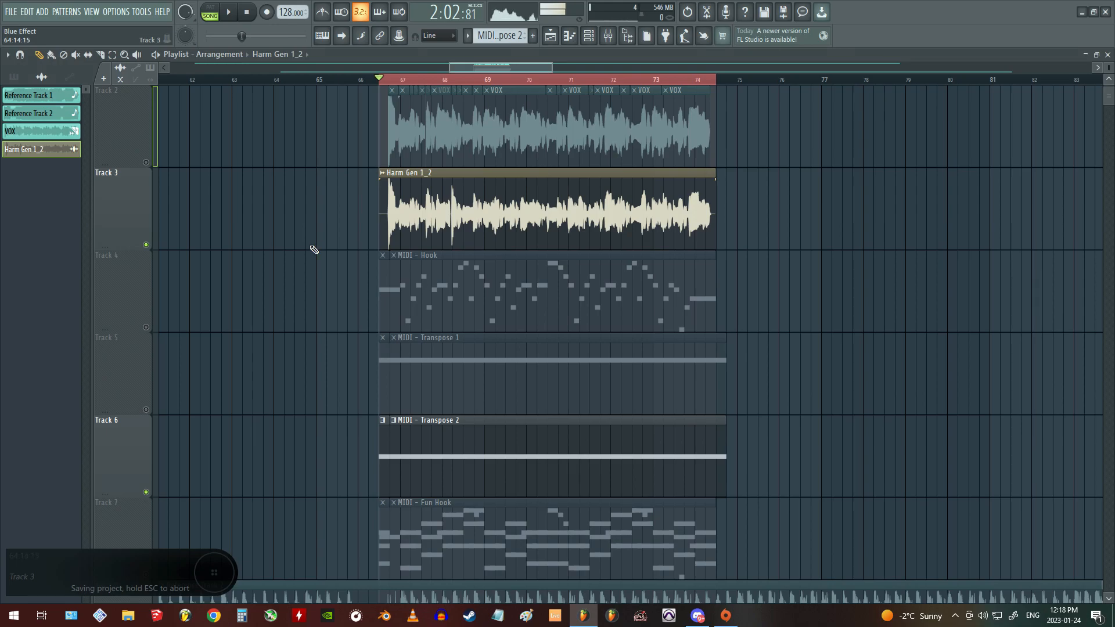
double_click(465, 199)
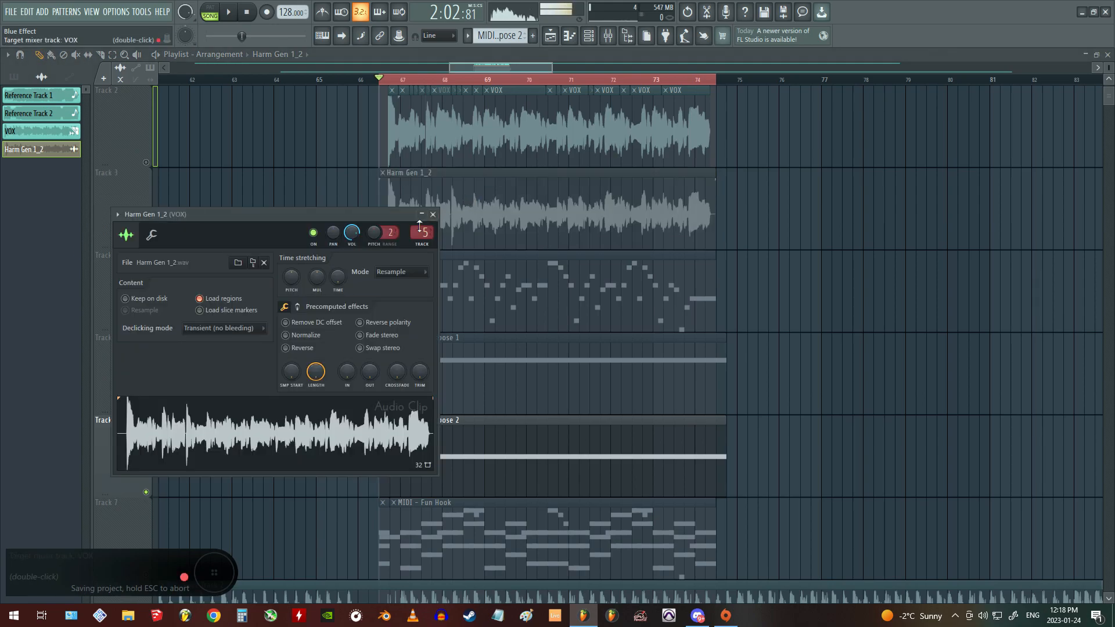
key(ctrl+s)
click(433, 214)
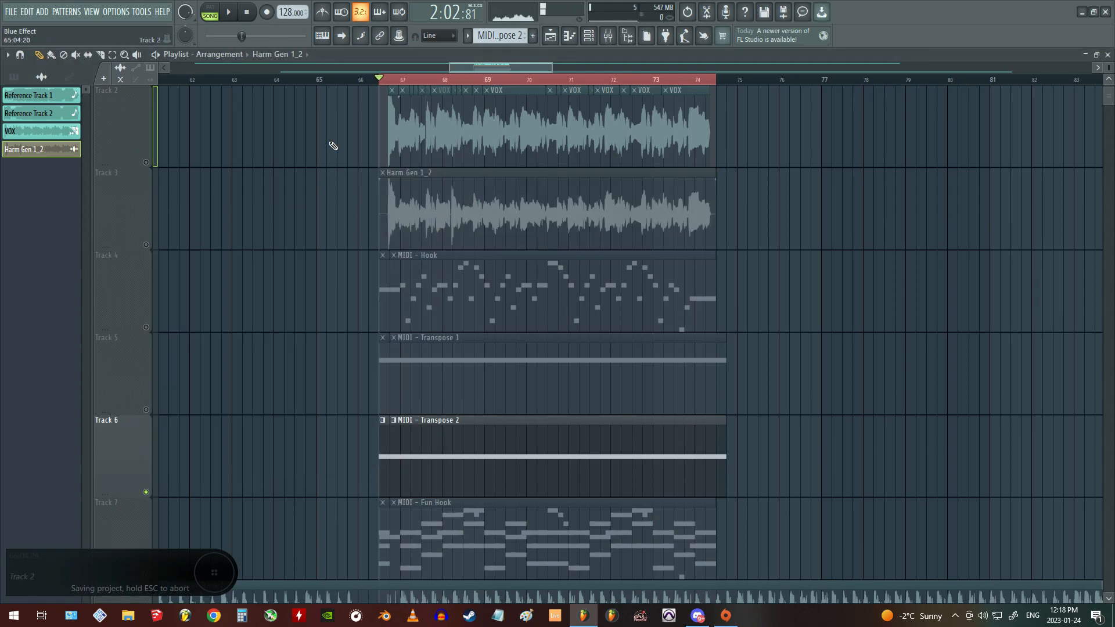
Step: Move an empty playlist track up to directly below the Harm Gen 1_2 track
scroll(372, 85, down, 5)
scroll(372, 86, down, 3)
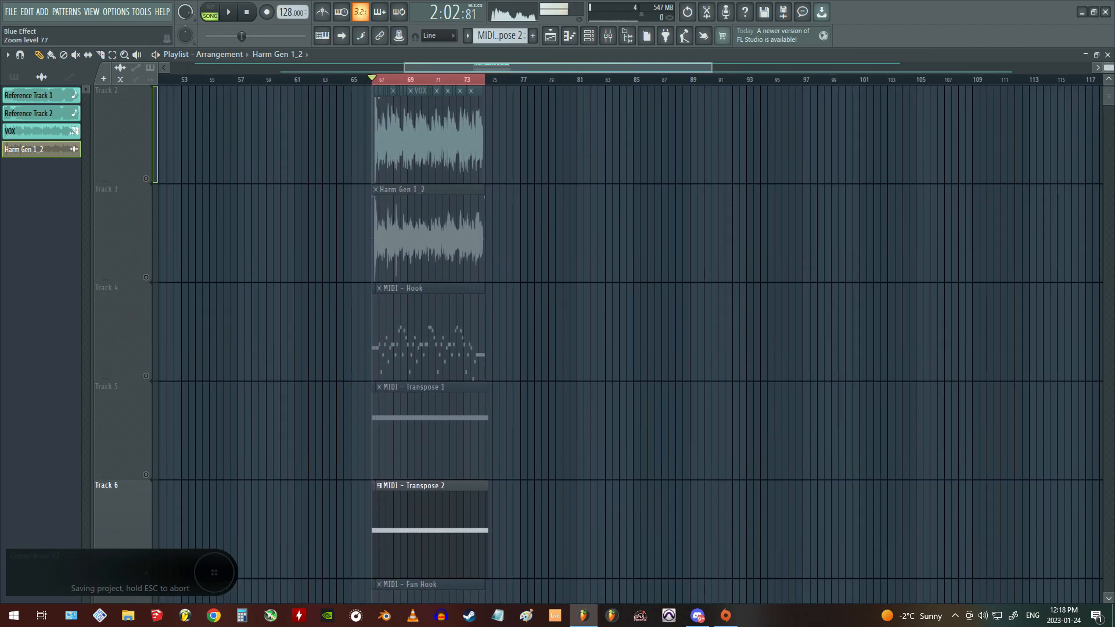
drag(119, 413, 117, 187)
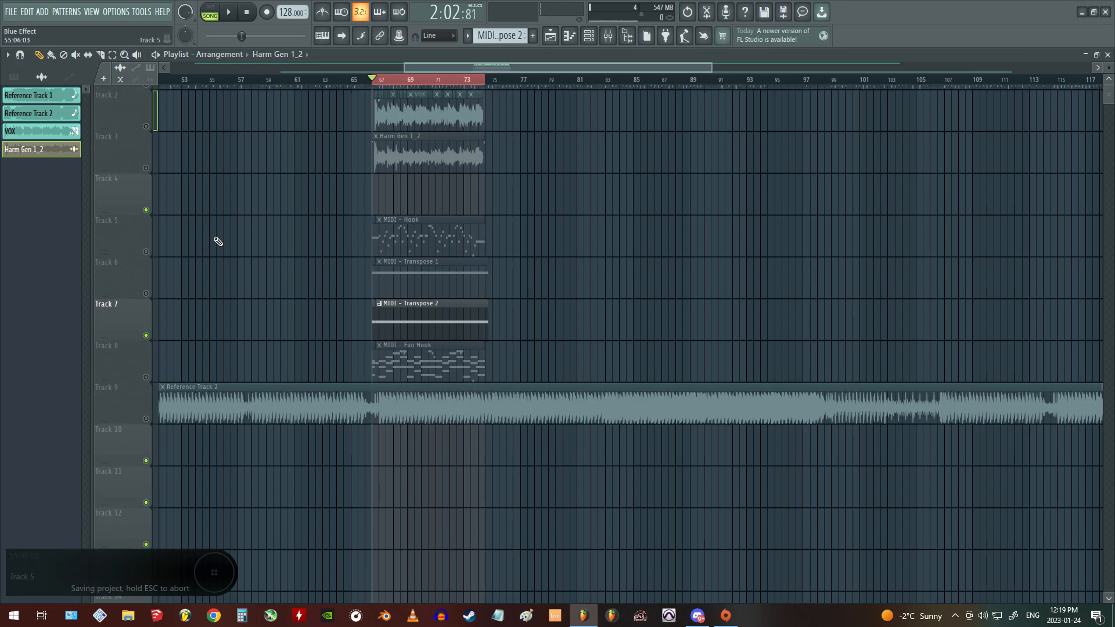
Step: Place the Harm Gen 2 recording from Edison on Track 4 at the selection start, and close Edison and the mixer
scroll(218, 241, up, 1)
key(F9)
drag(600, 273, 573, 269)
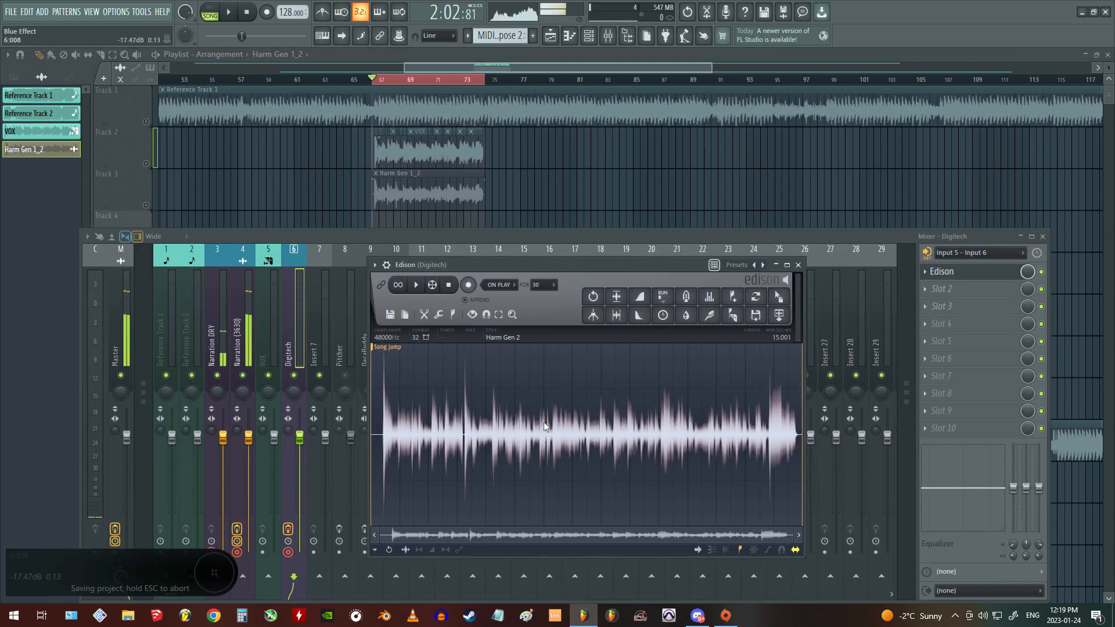
click(798, 266)
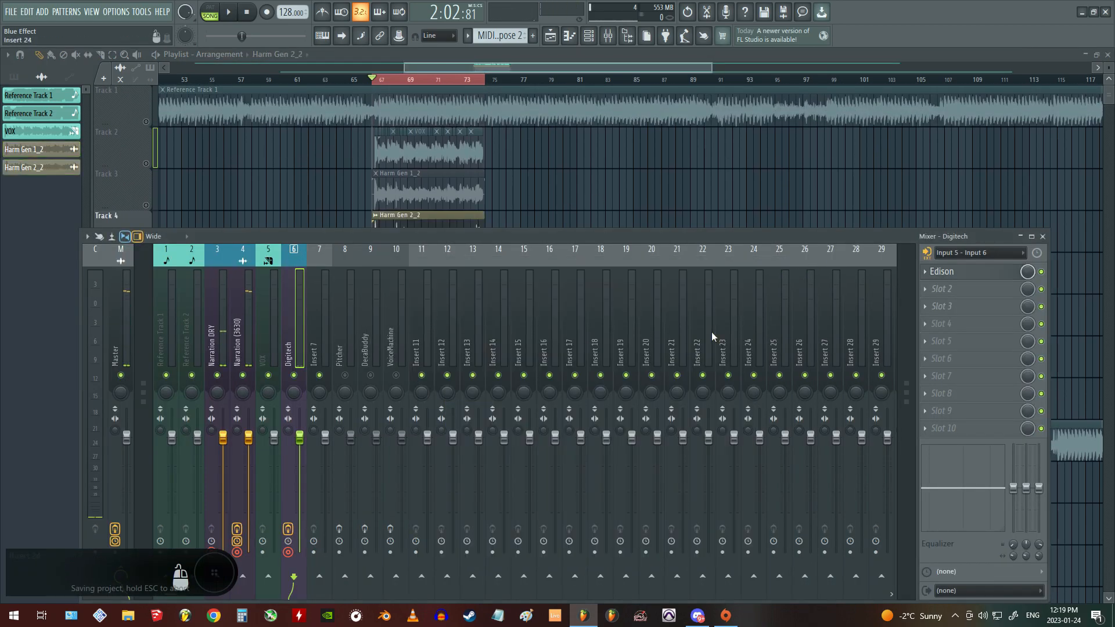
key(F9)
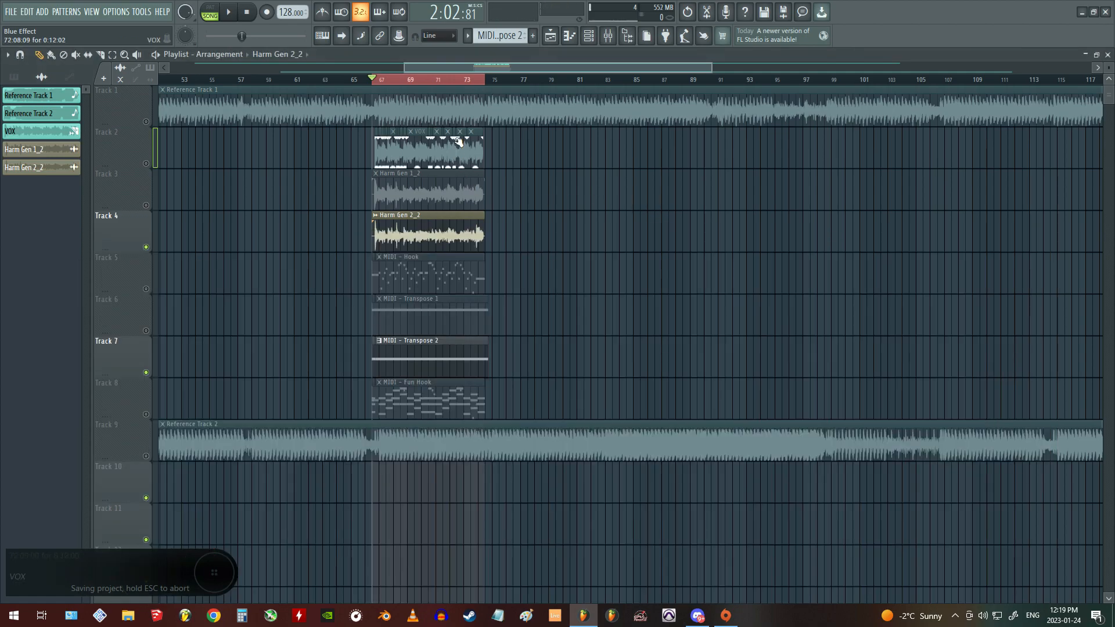
scroll(396, 79, up, 5)
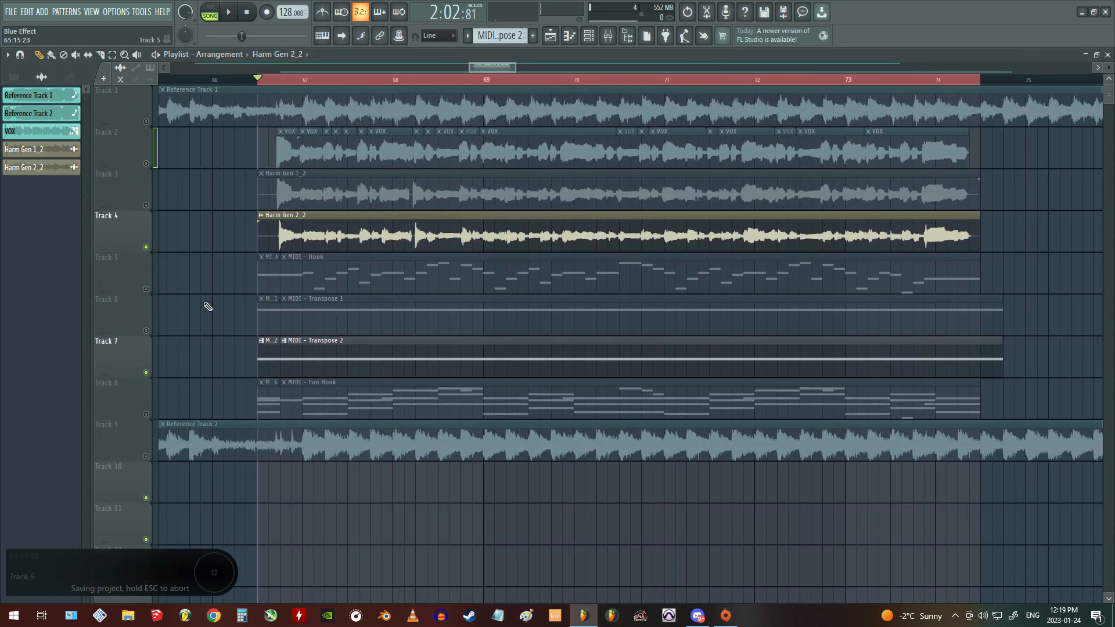
Step: Unmute Track 5 with MIDI - Hook, and slip the Harm Gen 2_2 audio earlier so its onset lines up with the VOX clip
click(148, 289)
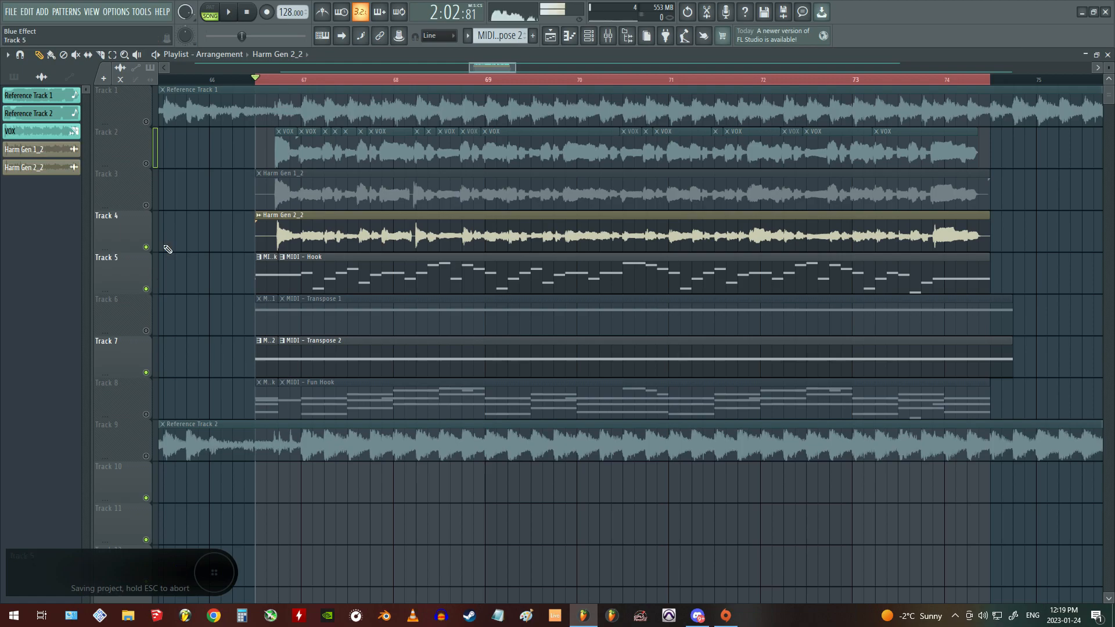
scroll(277, 86, up, 4)
scroll(276, 86, up, 2)
scroll(429, 36, down, 1)
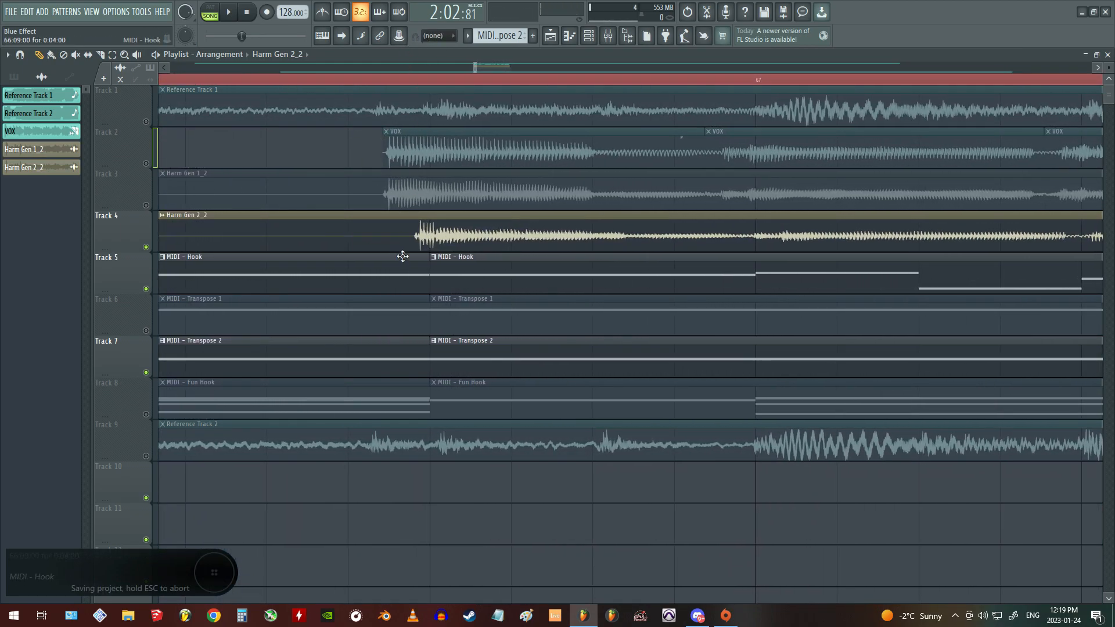
drag(450, 236, 419, 236)
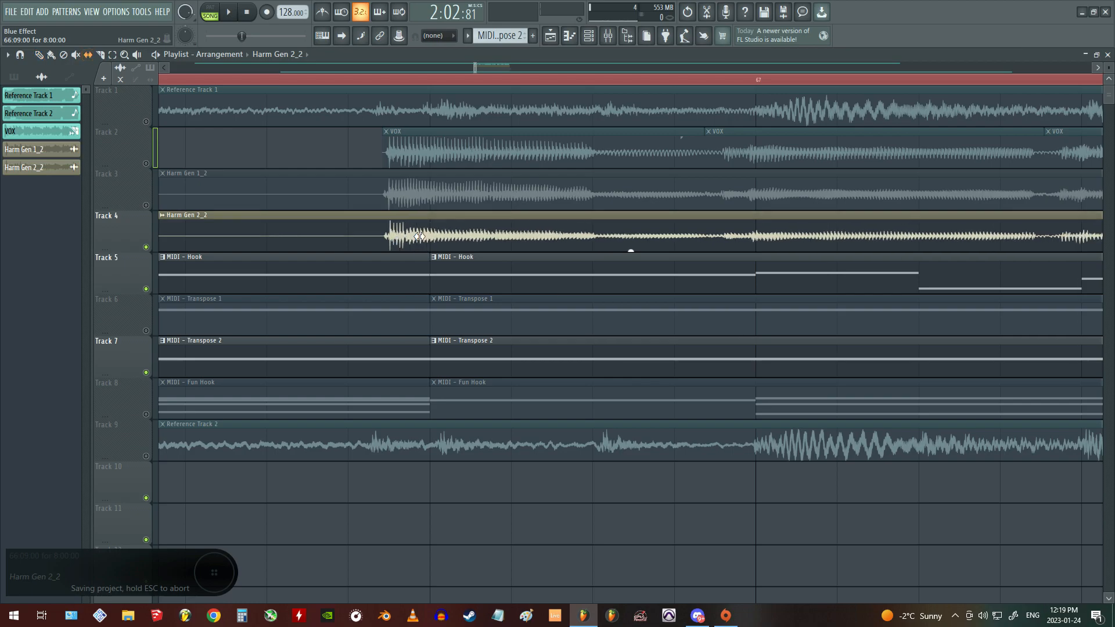
Step: Route the Harm Gen 2_2 clip to mixer track 5 (VOX) in its channel settings and close them
key(F9)
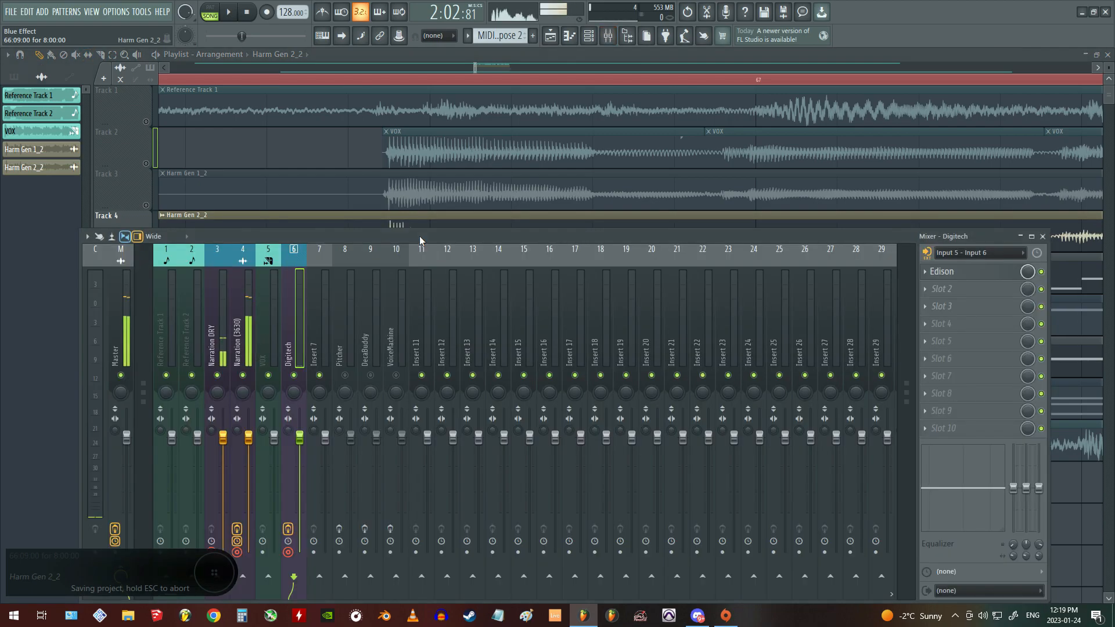
key(F9)
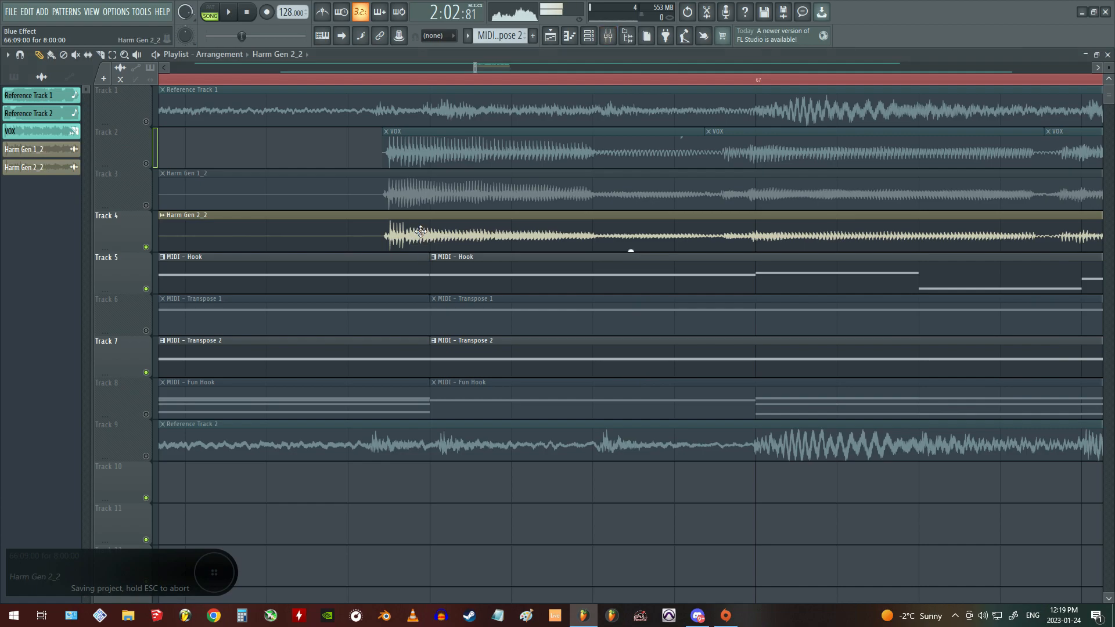
double_click(420, 231)
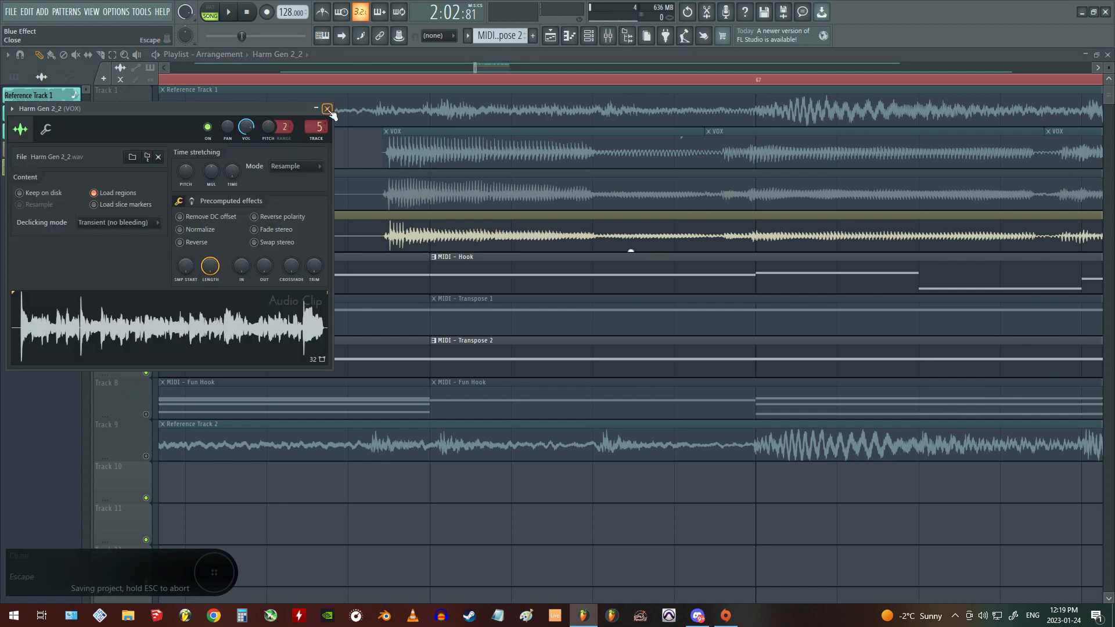
click(328, 110)
Step: Start a new empty sample in Edison on the Digitech mixer track and arm it to record on play
scroll(391, 83, down, 10)
key(F9)
click(291, 337)
click(953, 274)
click(953, 274)
click(952, 274)
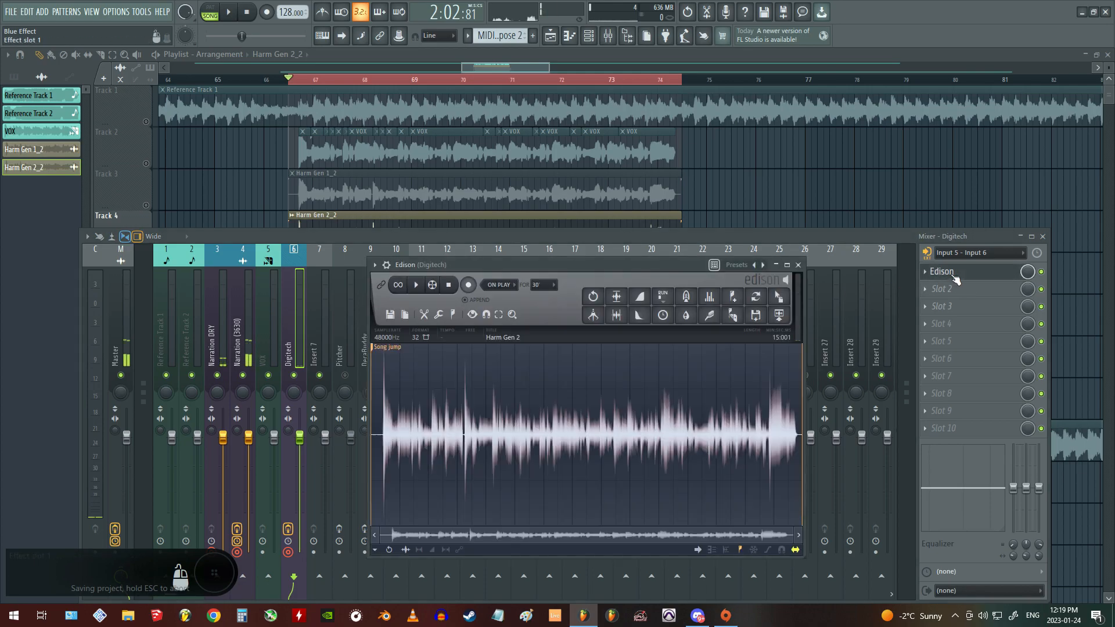
click(374, 549)
mouse_move(409, 491)
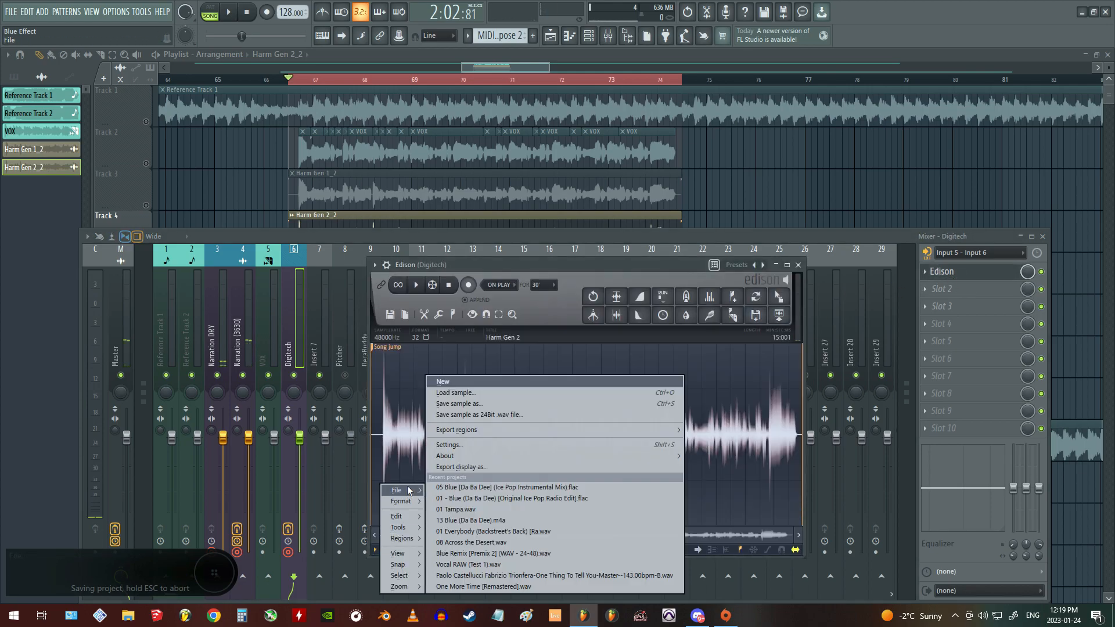
click(449, 381)
drag(506, 266, 507, 260)
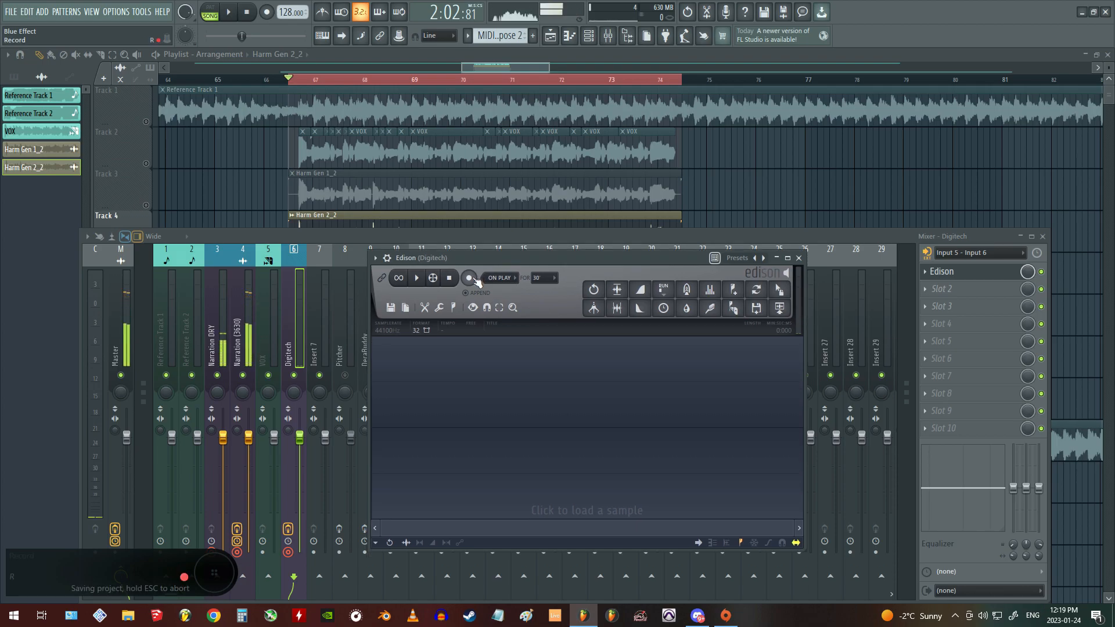
drag(797, 235, 793, 234)
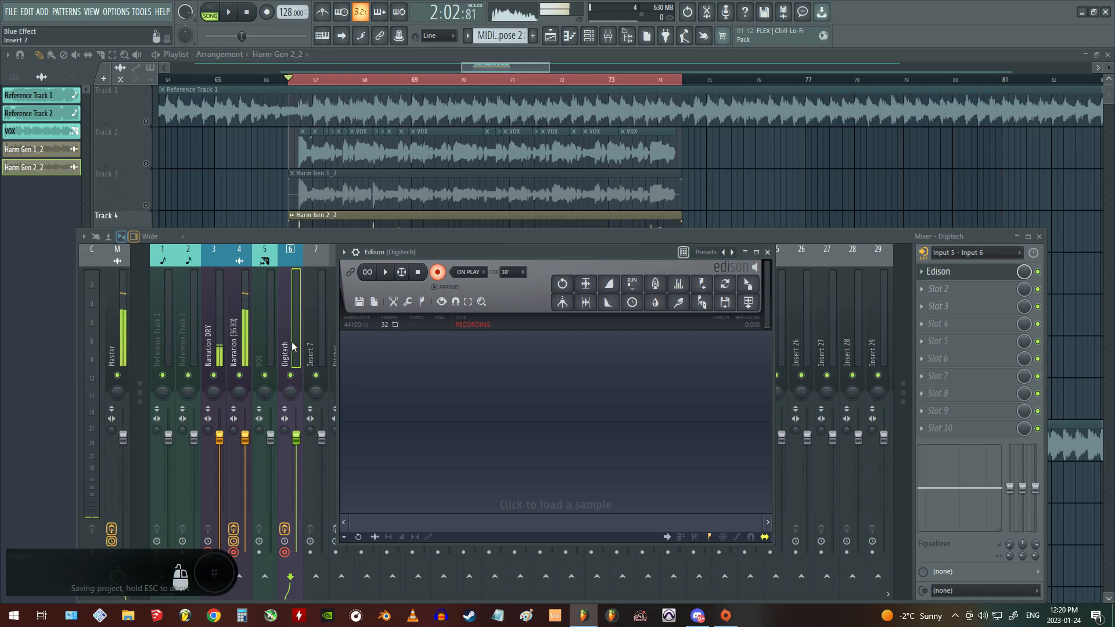
Step: Boost the VOX mixer track's high-shelf EQ to about 11.8 dB during playback, fine-tuning its frequency and level
click(274, 358)
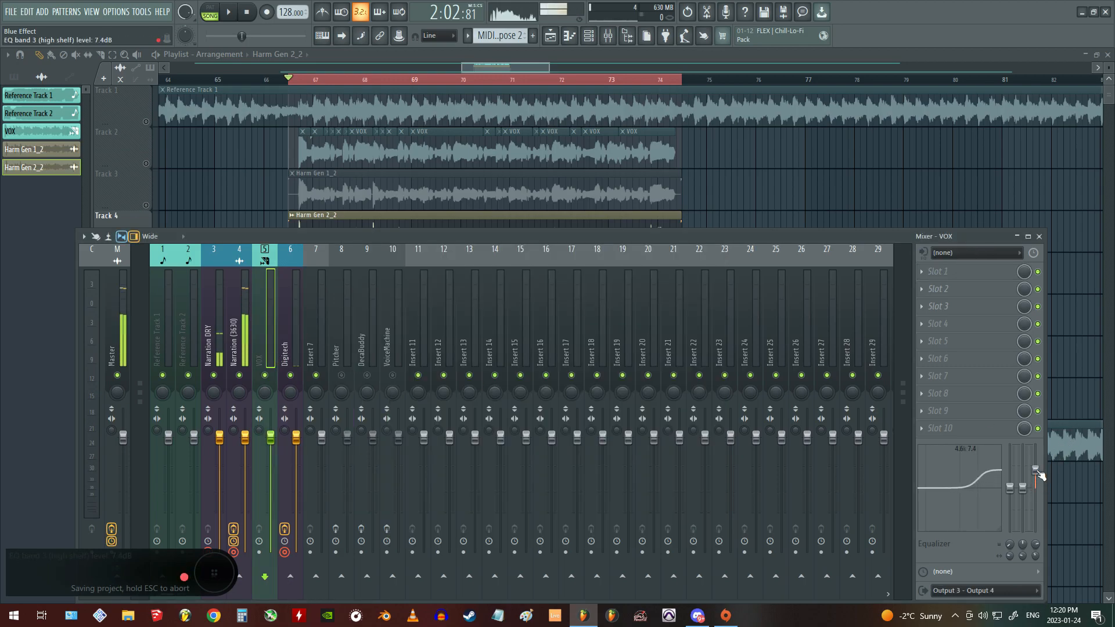
click(291, 343)
click(980, 274)
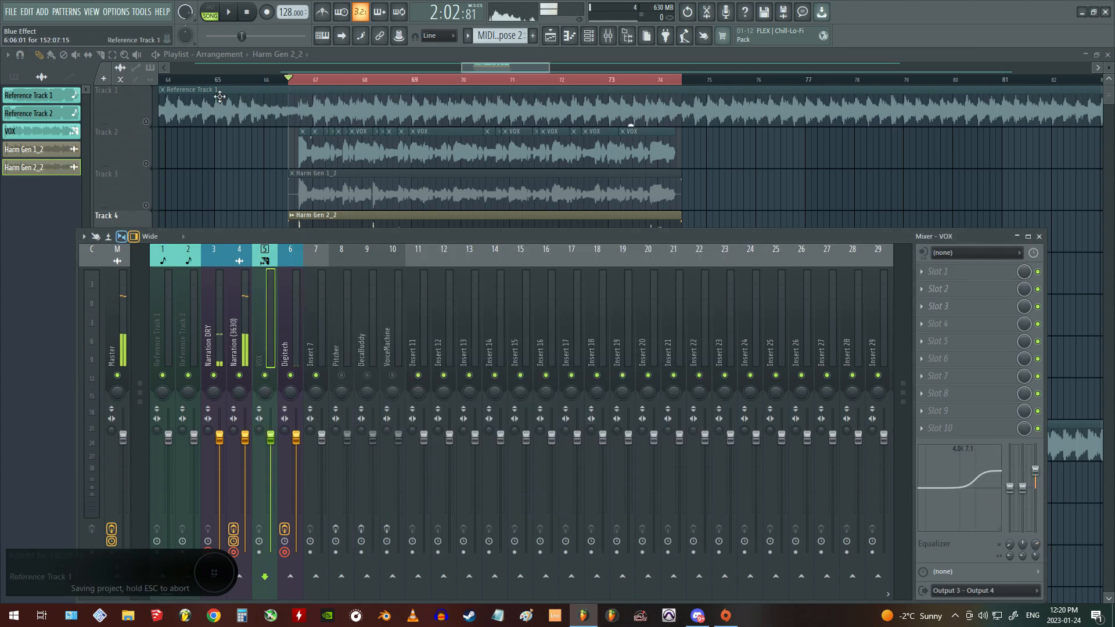
key(space)
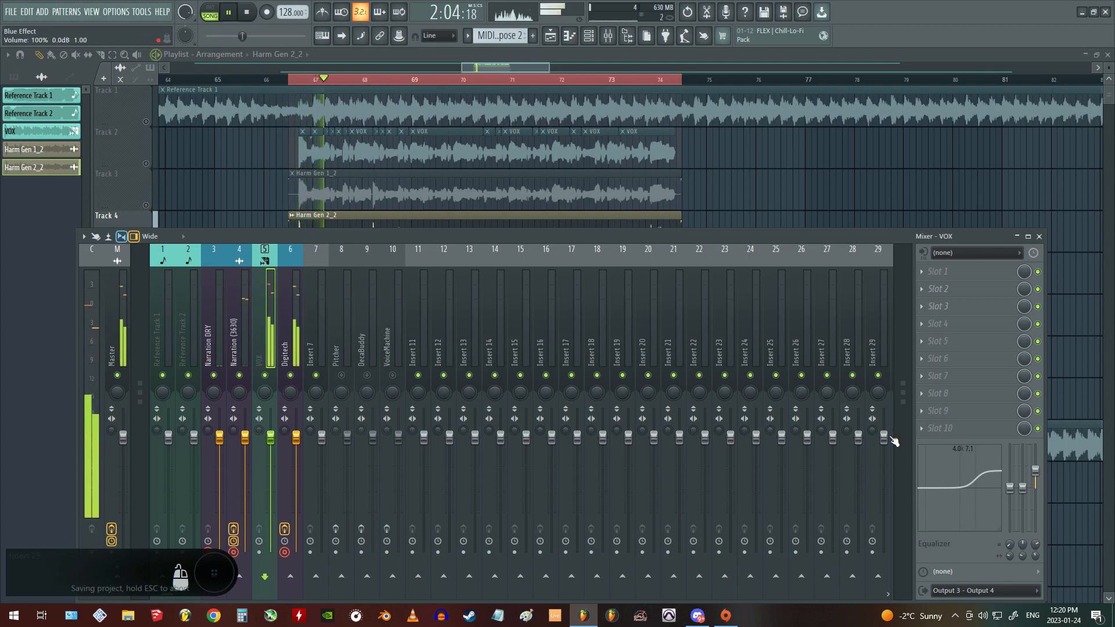
drag(1035, 471, 1036, 473)
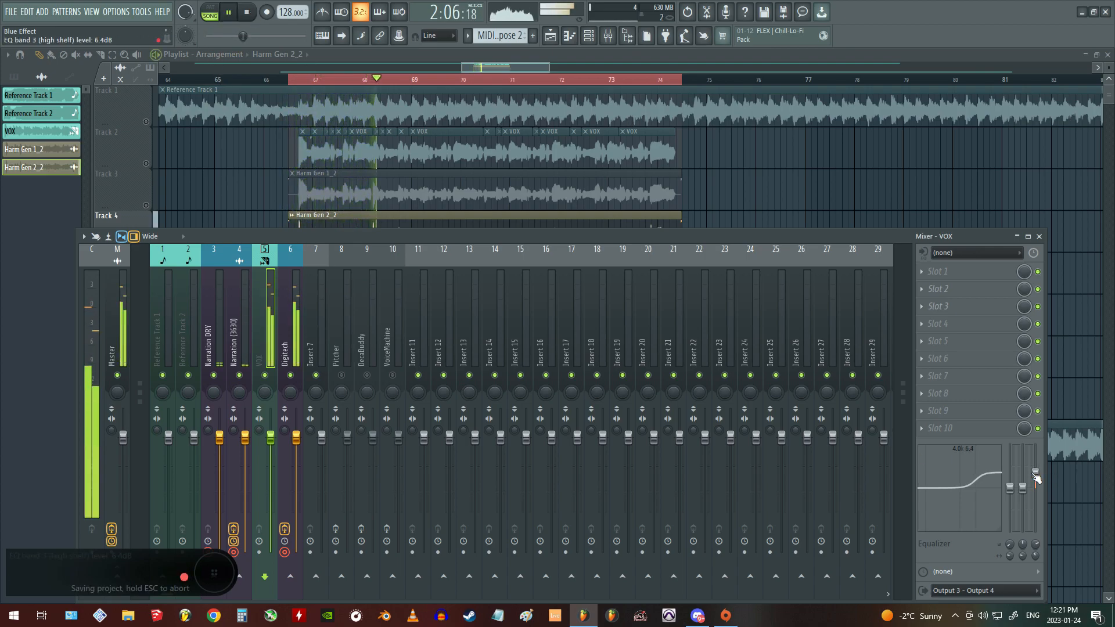
drag(1035, 478, 1035, 459)
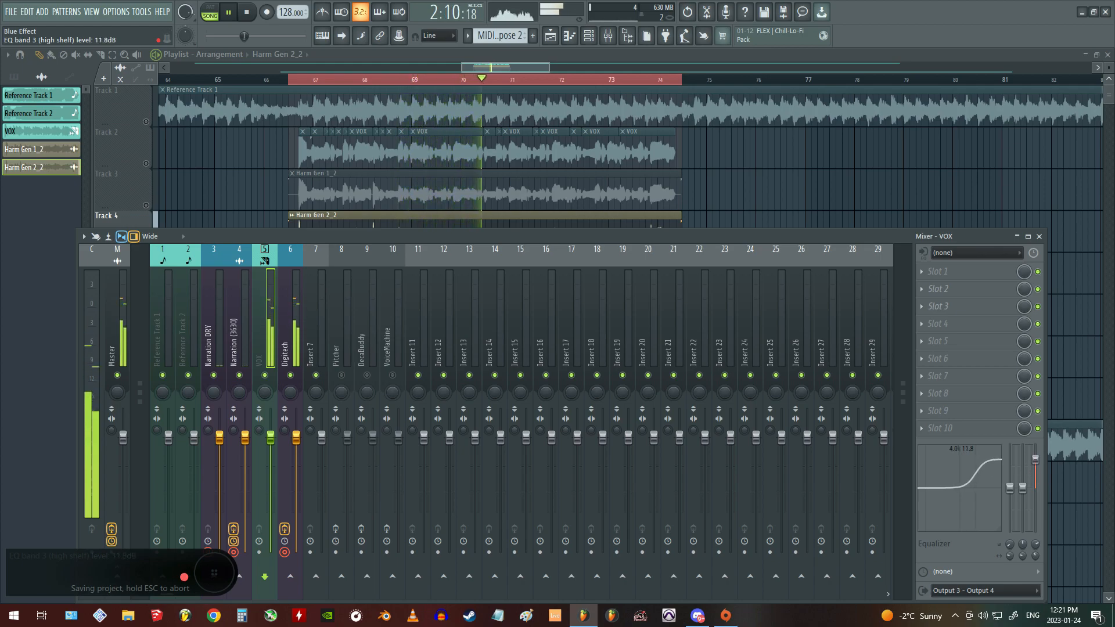
drag(1035, 544, 1035, 553)
drag(1035, 460, 1036, 464)
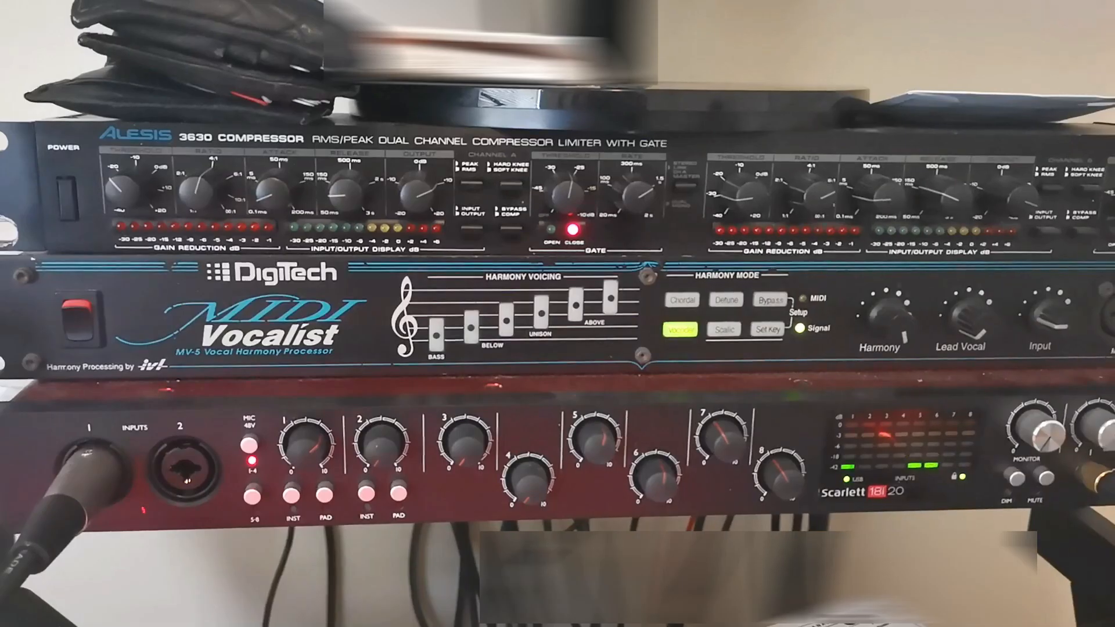
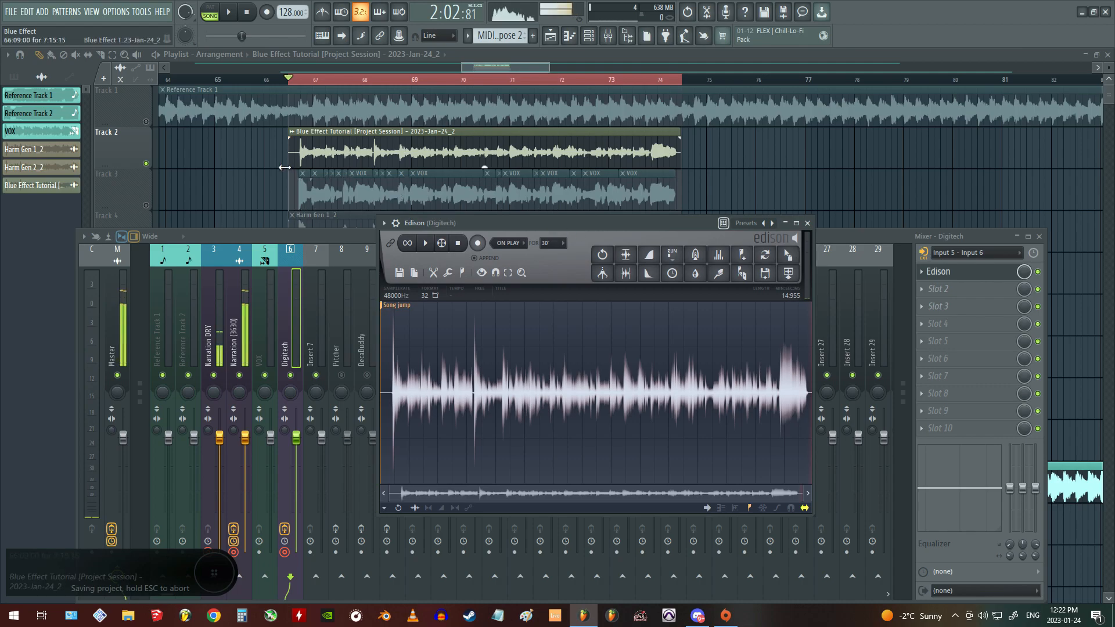
Step: Slip the audio of the new recording on Track 2 earlier to line it up with the VOX clips
click(487, 163)
scroll(300, 85, up, 6)
scroll(296, 84, up, 4)
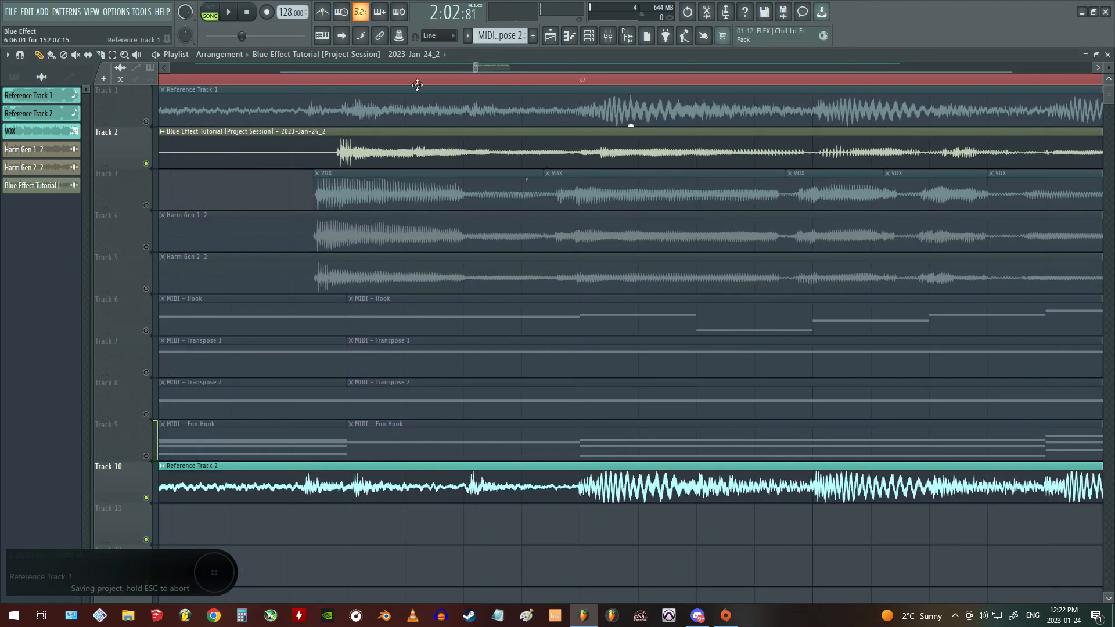
scroll(416, 37, down, 2)
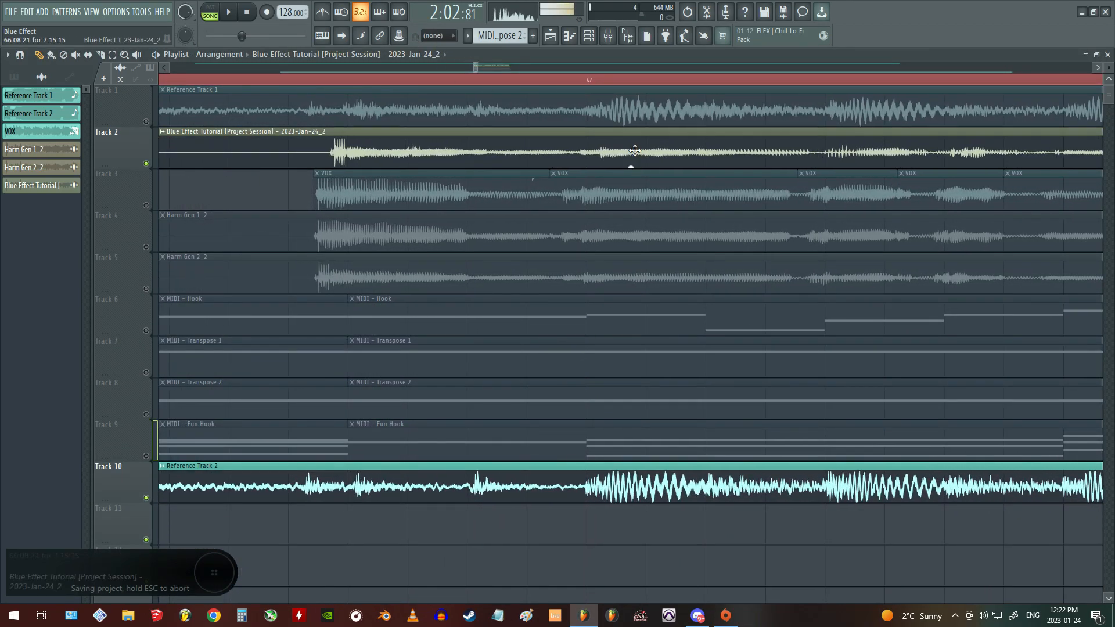
scroll(392, 85, down, 3)
scroll(392, 85, down, 6)
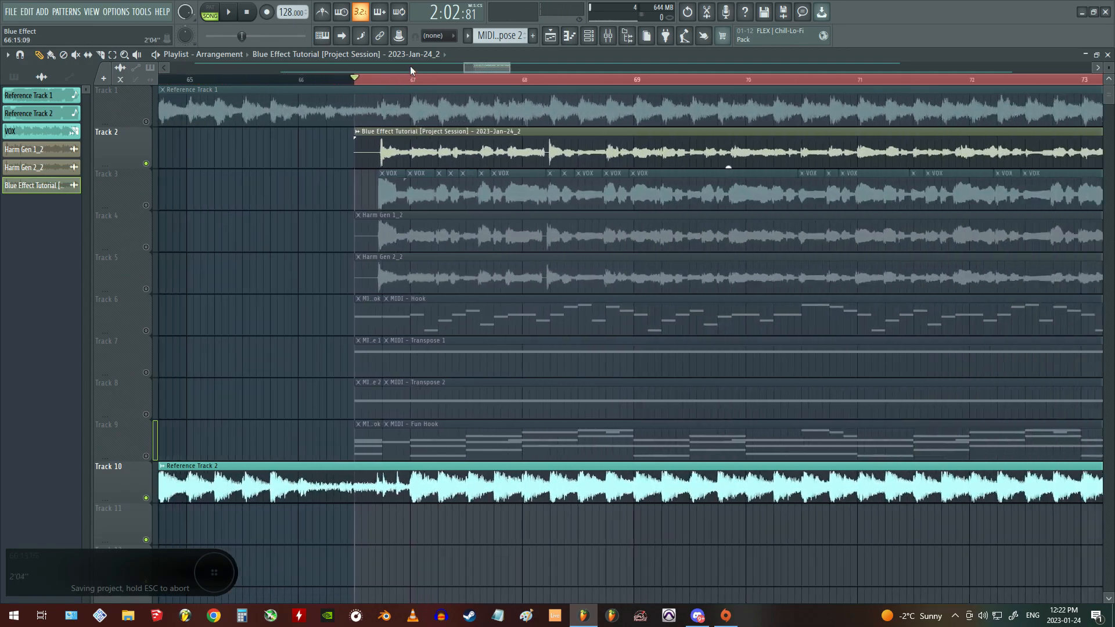
Step: Rename mixer track 7 as "VOX FX"
key(F9)
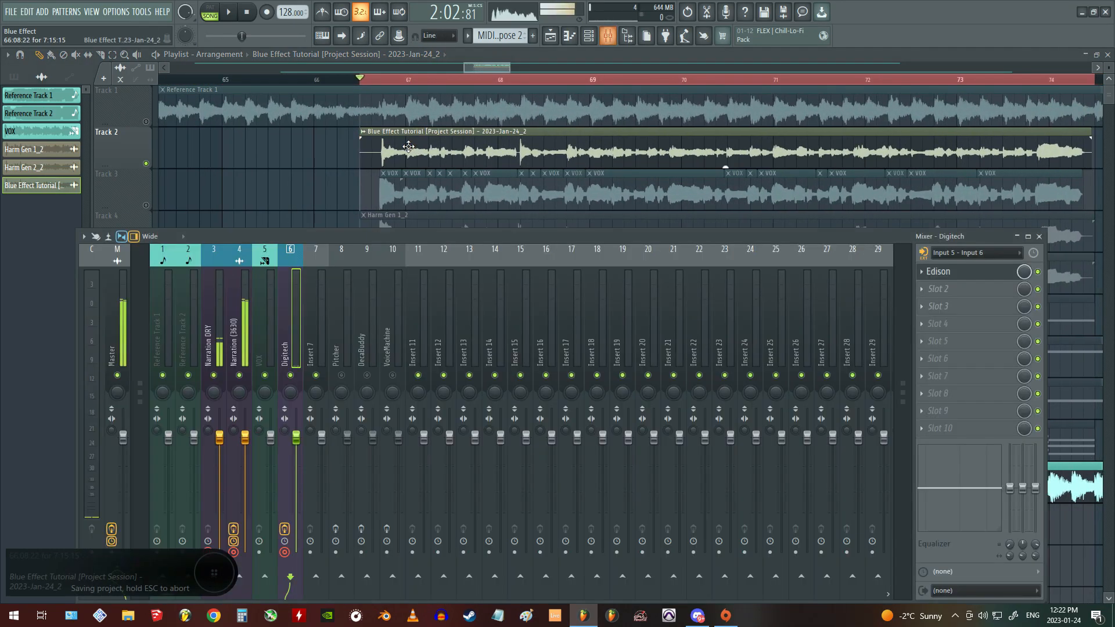
click(318, 353)
key(F2)
text(VOX)
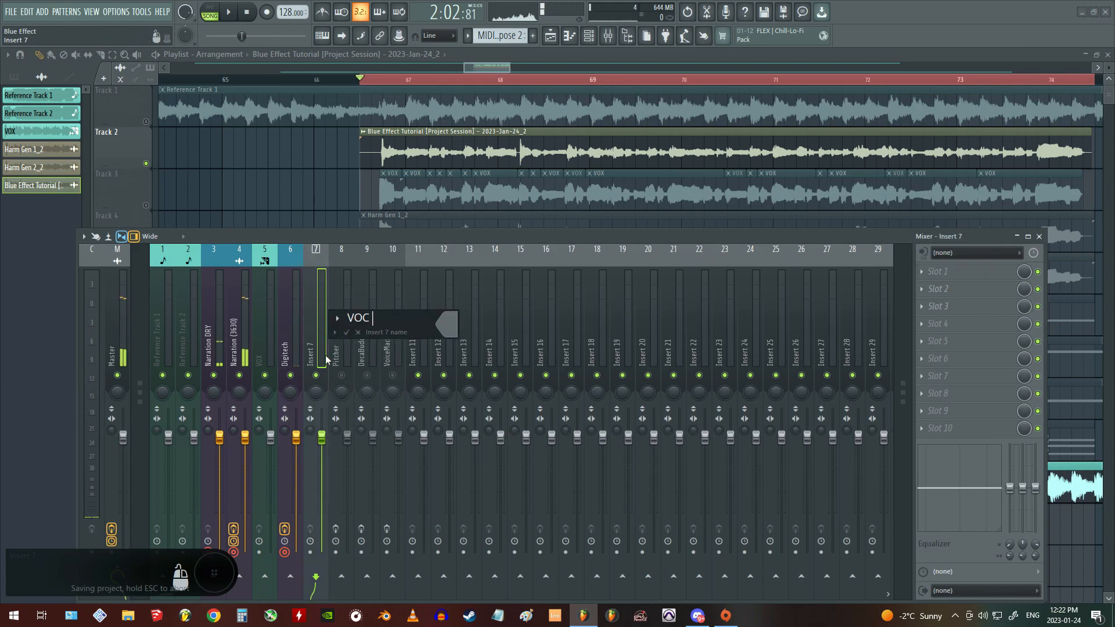
text( FX)
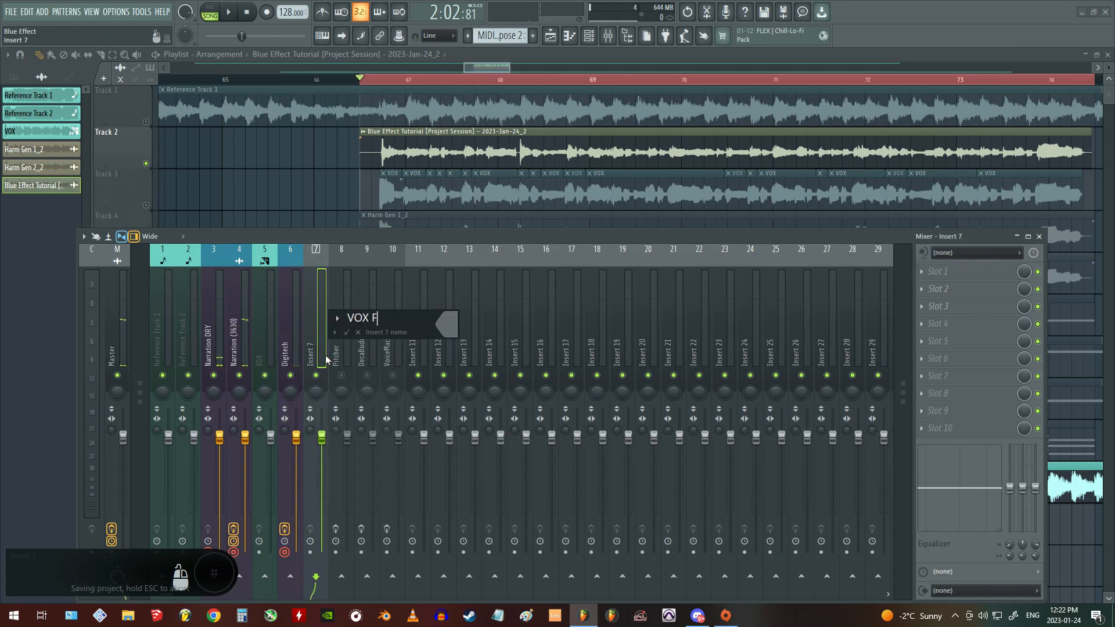
key(Return)
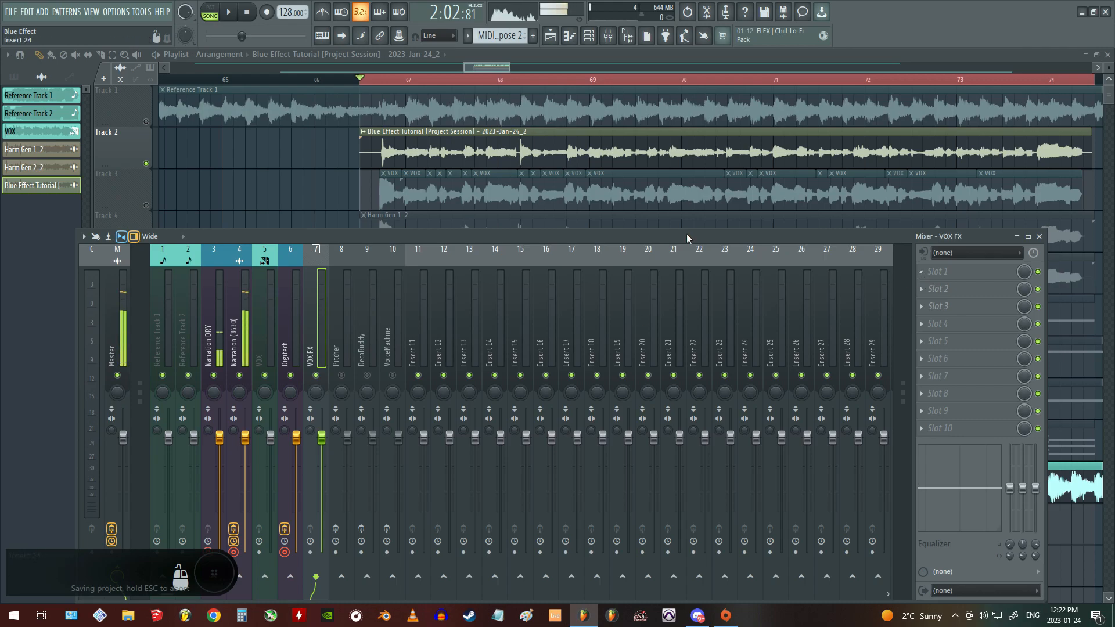
Step: Route the new recording on Track 2 to mixer track 7 and rename its channel "Harm - Gen 3"
double_click(724, 166)
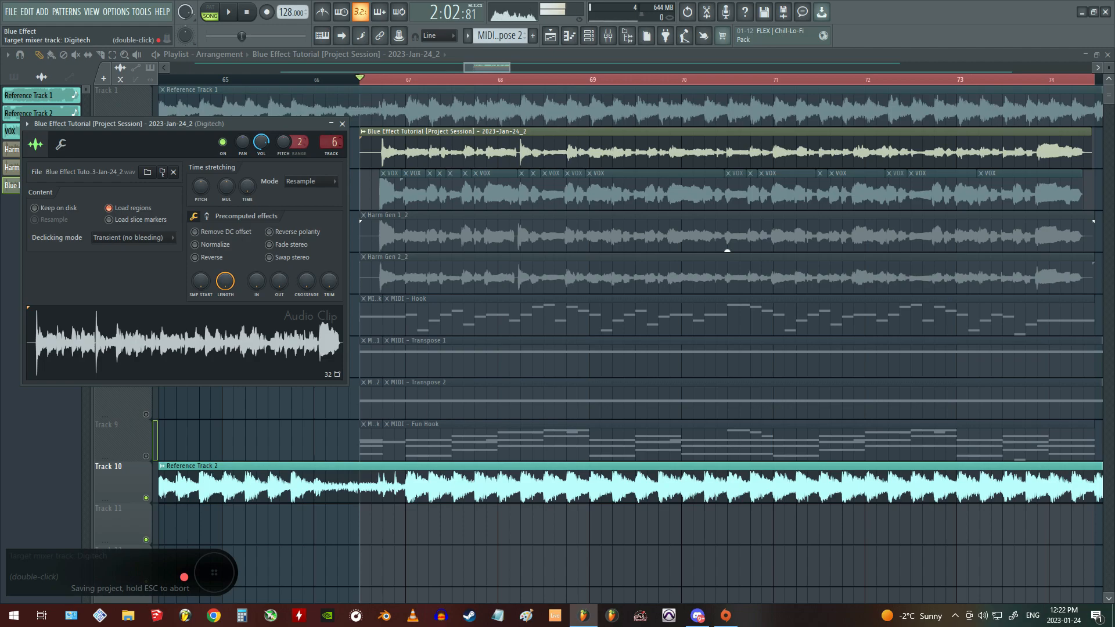
click(341, 124)
key(F6)
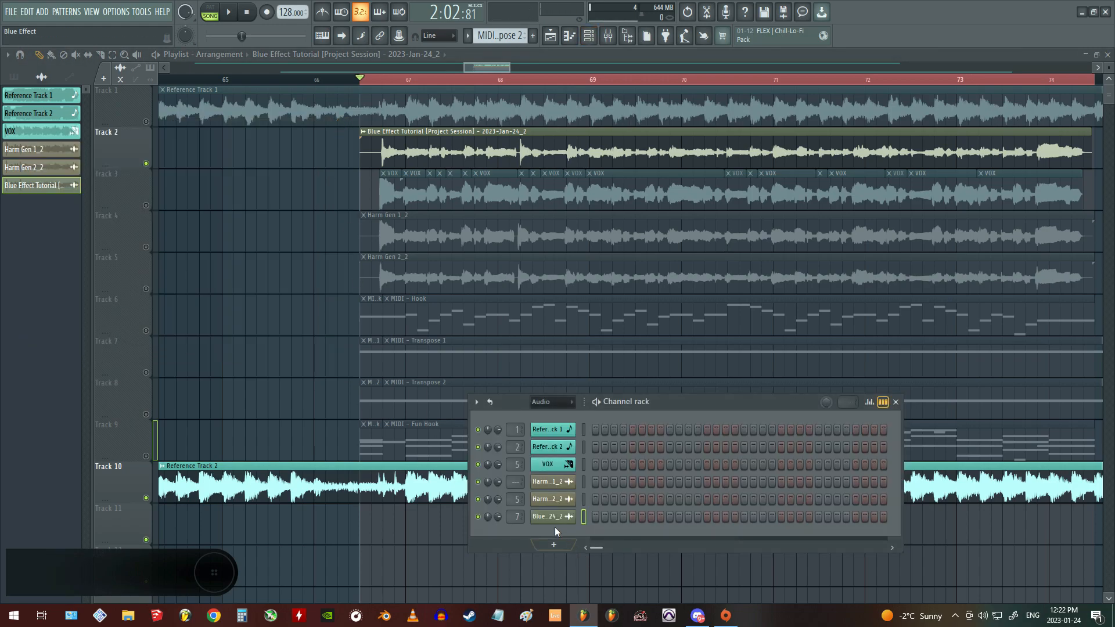
middle_click(547, 521)
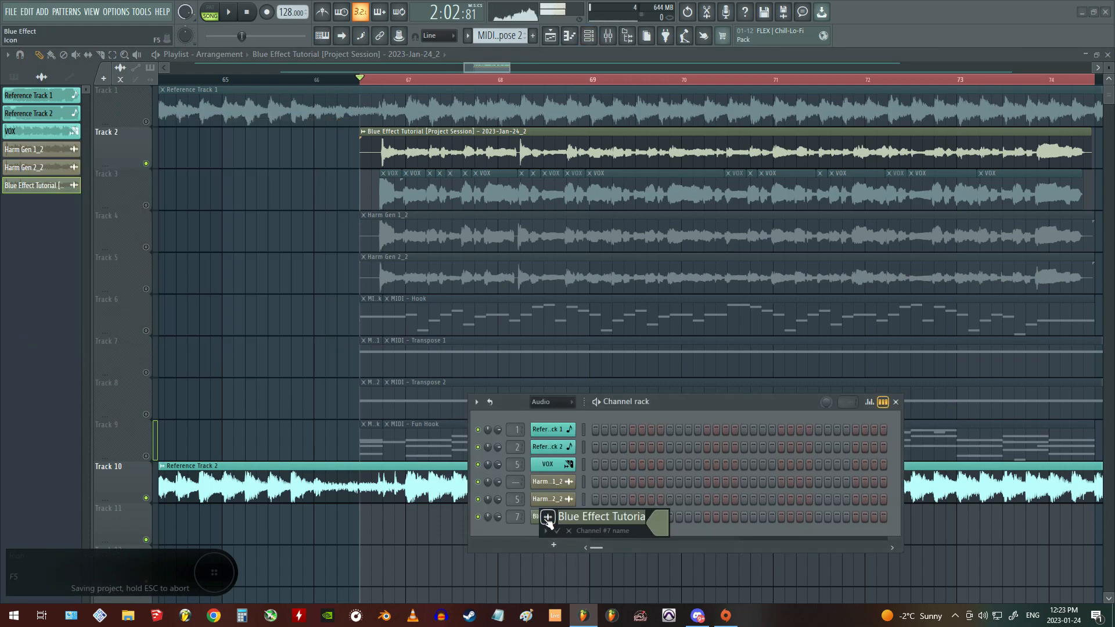
text(Harm)
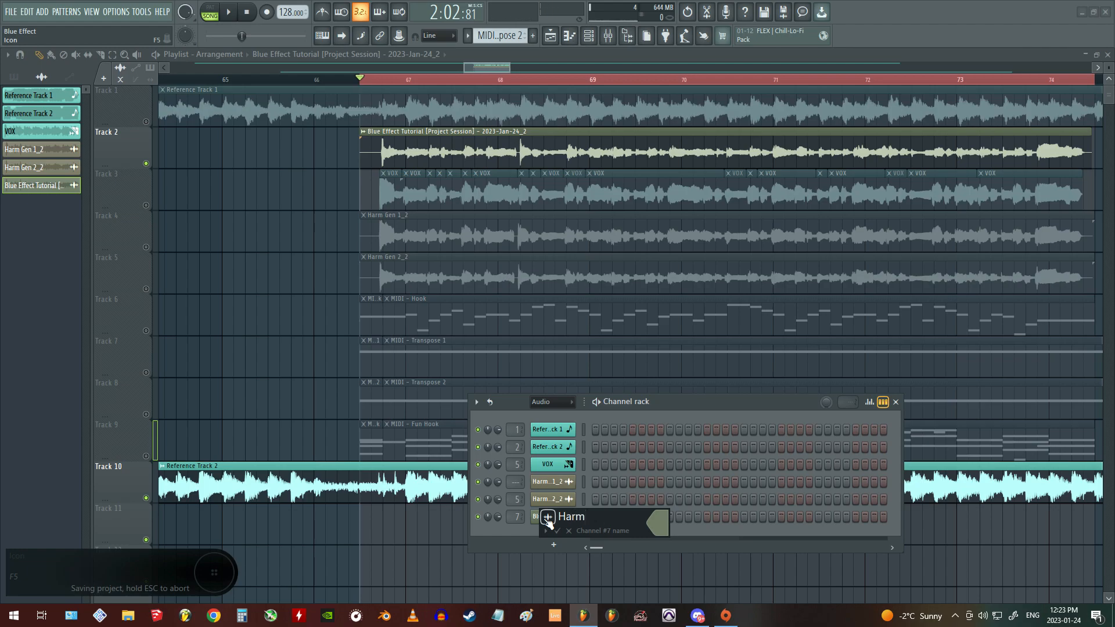
text( - Gen 3)
key(Return)
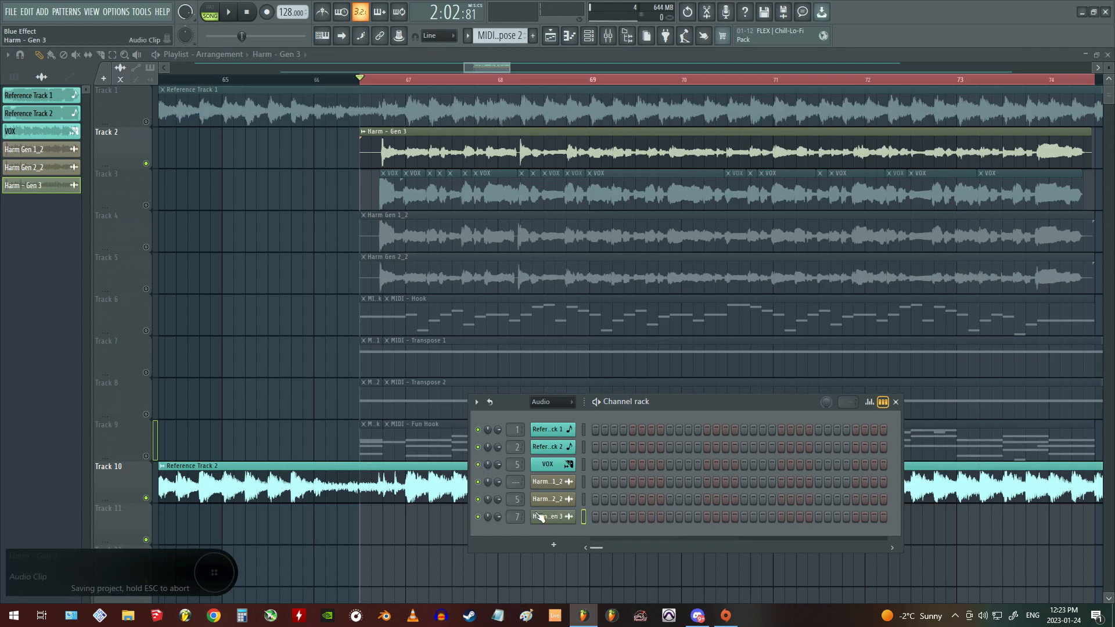
Step: Load Fruity Stereo Shaper into the first effect slot of the VOX FX mixer track
key(F9)
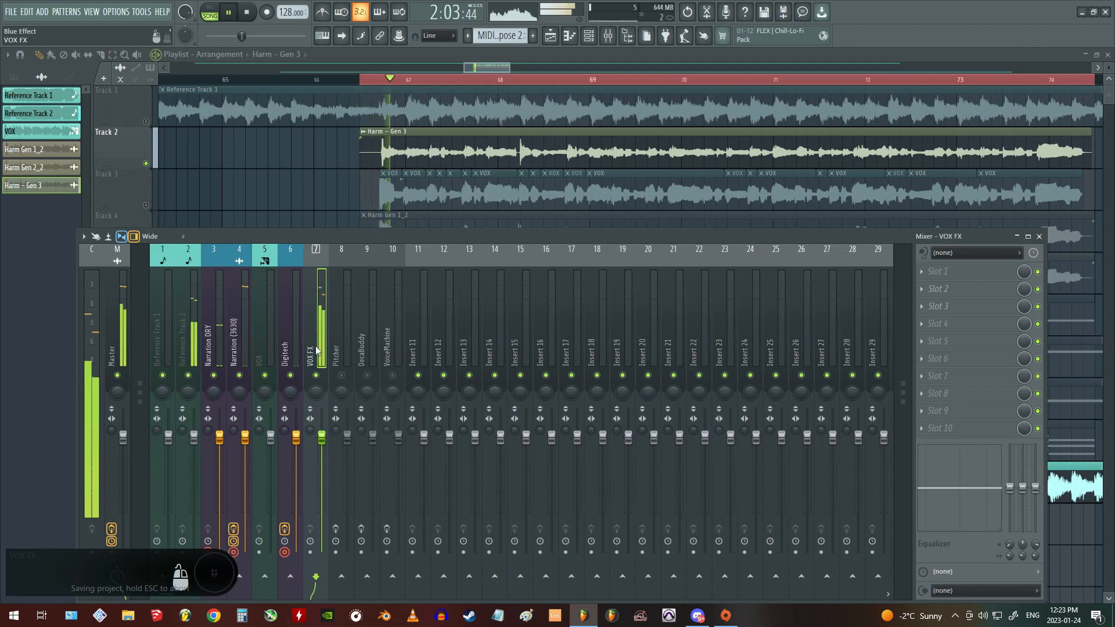
click(924, 273)
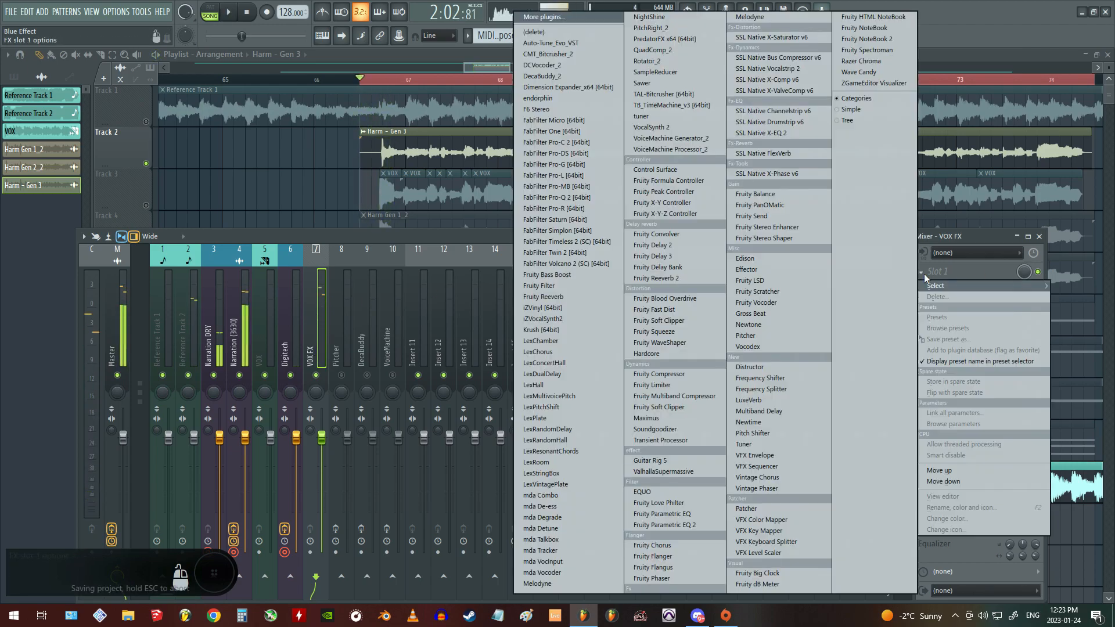
click(925, 274)
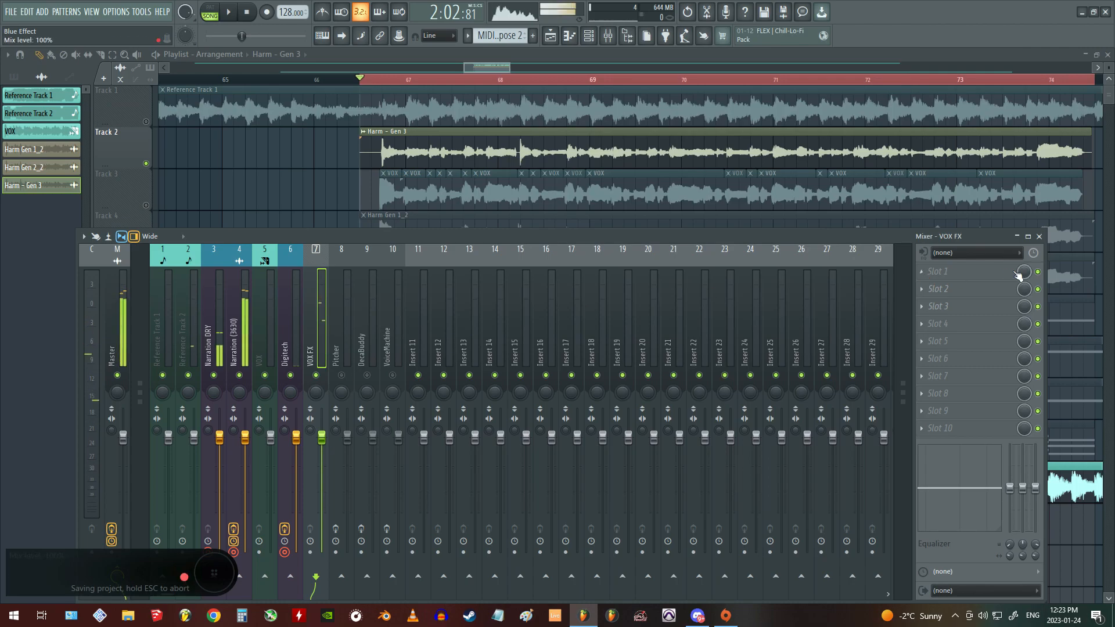
click(923, 271)
click(764, 238)
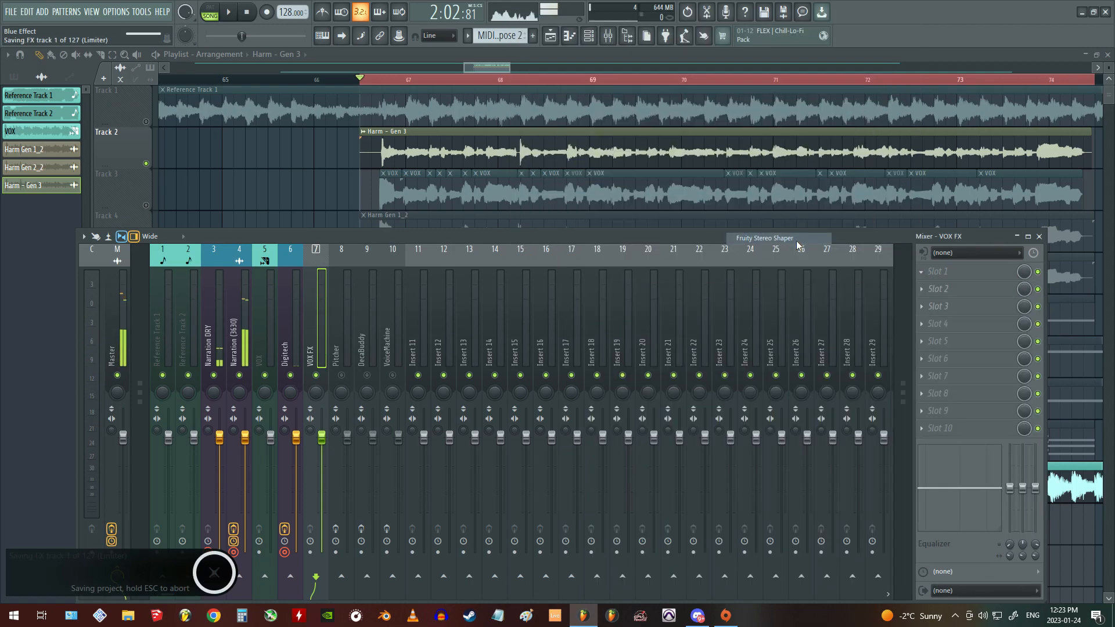
Step: Replace the effect in the VOX FX track's first slot with Fruity Stereo Enhancer
click(929, 272)
mouse_move(938, 286)
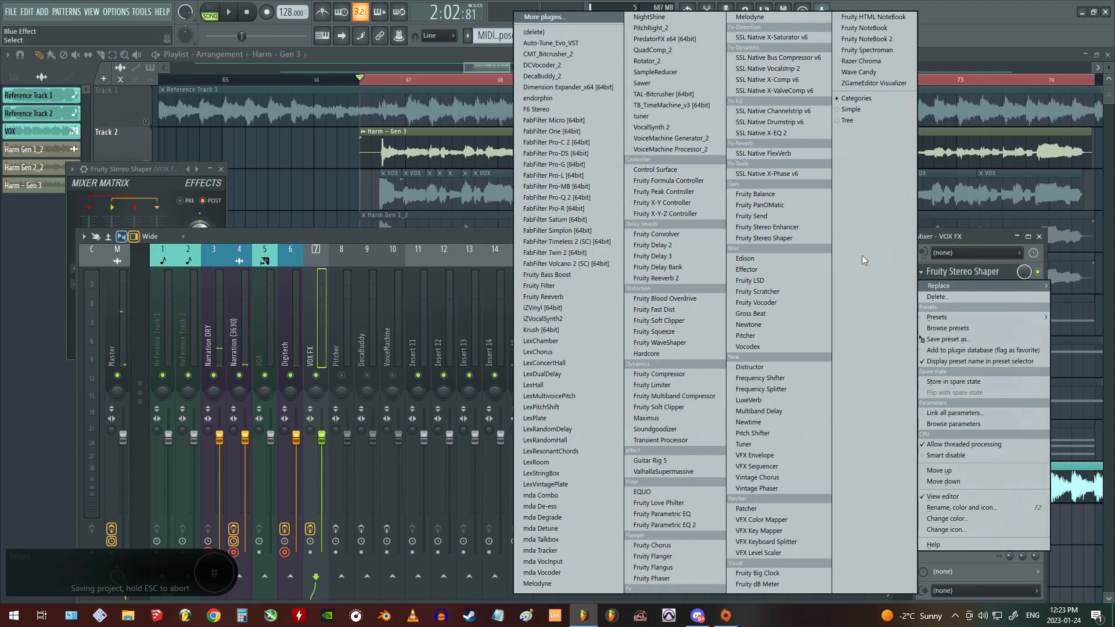
click(807, 228)
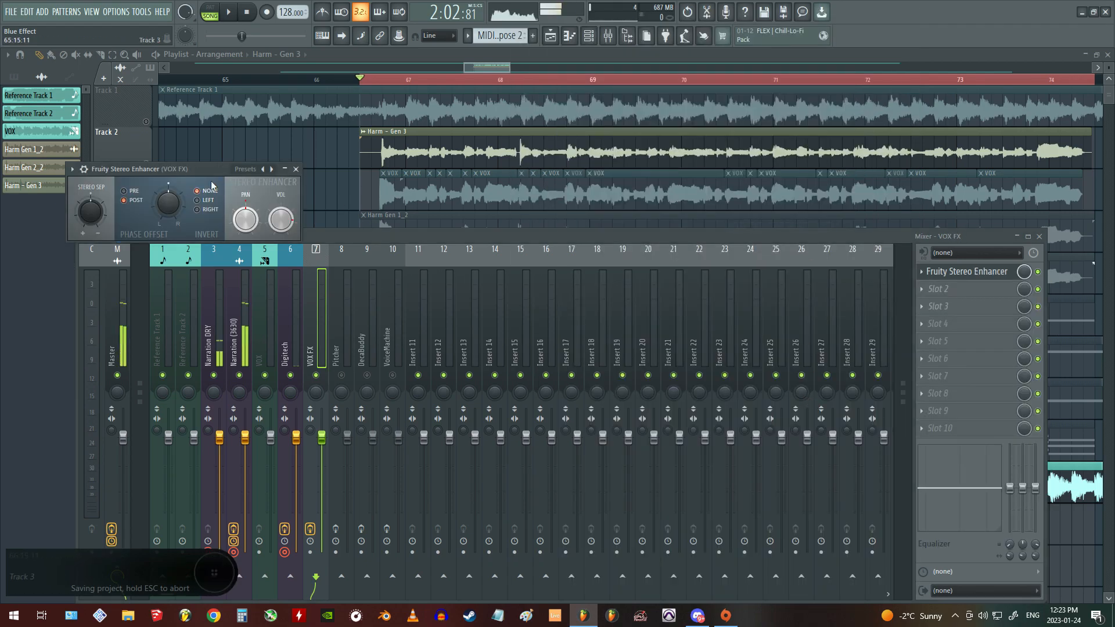
Step: Adjust the Fruity Stereo Enhancer's stereo separation to about 35% merged on the VOX FX track and audition the harmony
drag(99, 169, 469, 343)
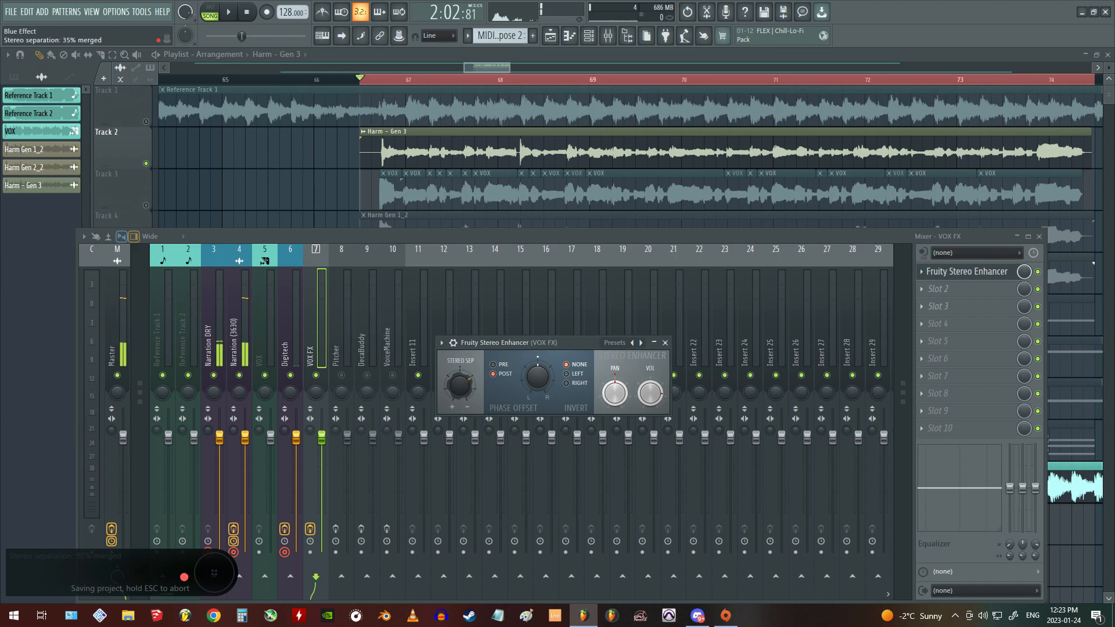
drag(518, 342, 518, 332)
key(space)
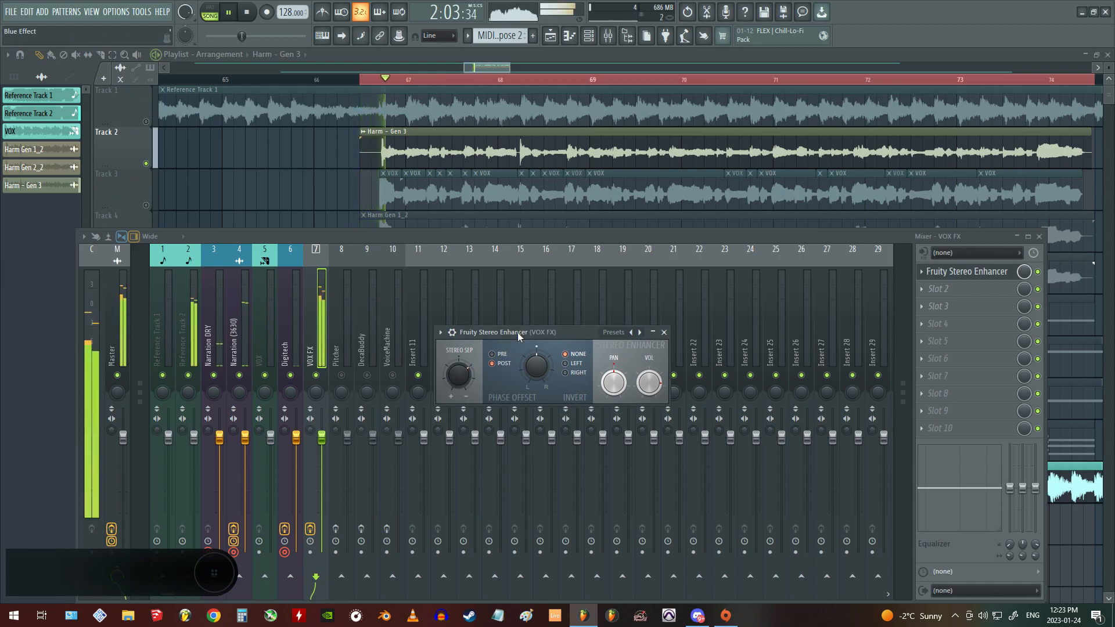
click(664, 332)
key(space)
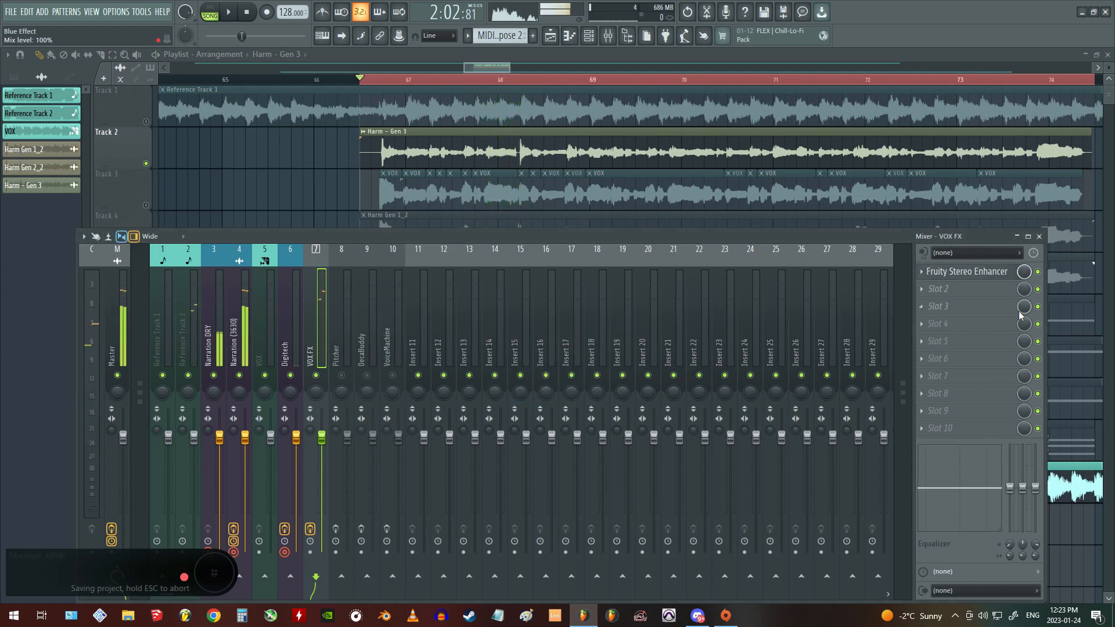
Step: Rename the stereo enhancer in the VOX FX track's first effect slot as "Stereo Imaging"
right_click(984, 280)
text(Stereo)
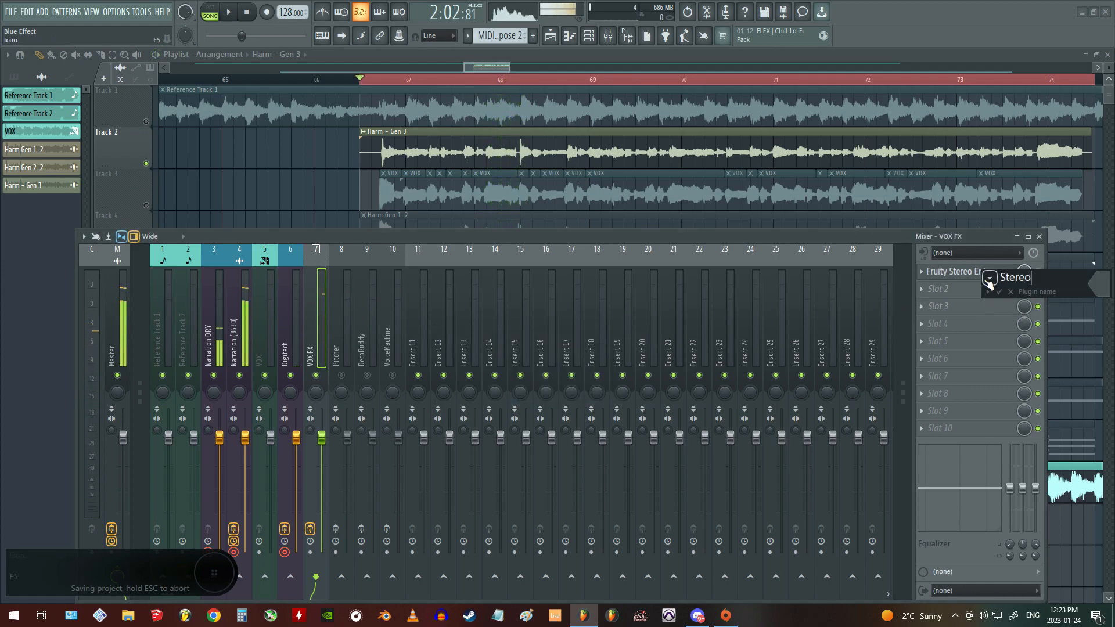
text( Imaging)
key(Return)
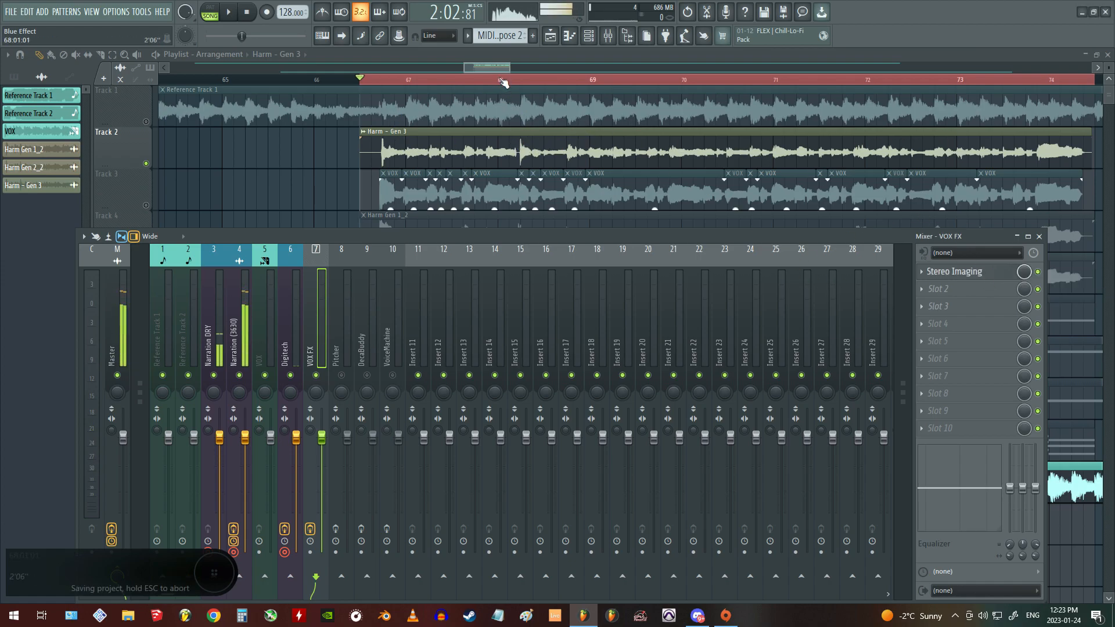
Step: Load Soundgoodizer into the VOX FX track's second effect slot and rename it "Cabient Distortion"
drag(502, 68, 509, 68)
key(F9)
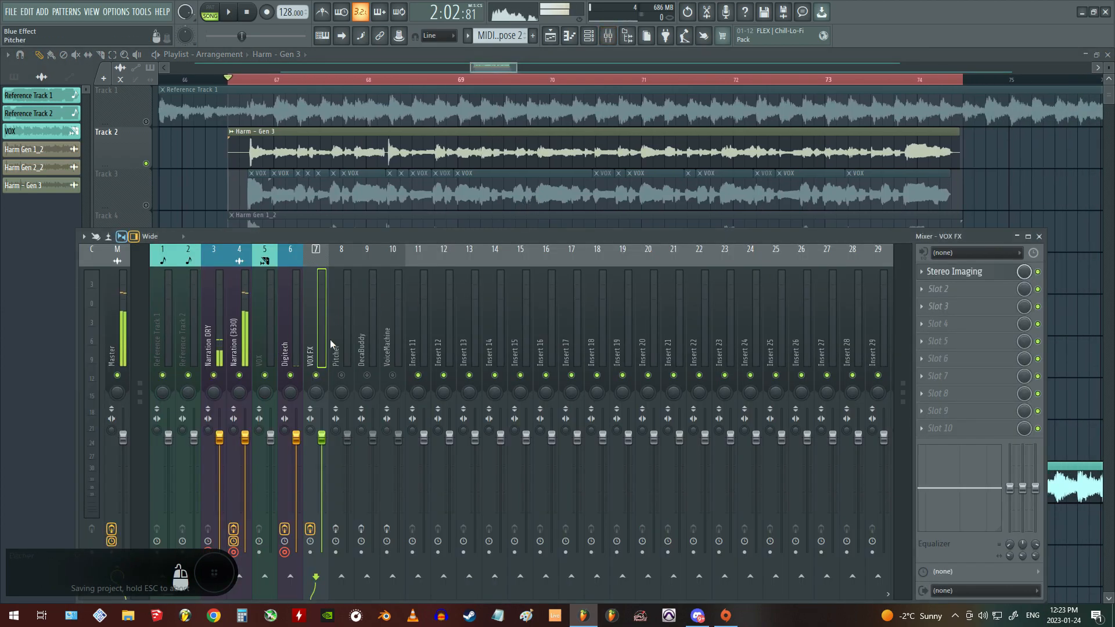
click(924, 291)
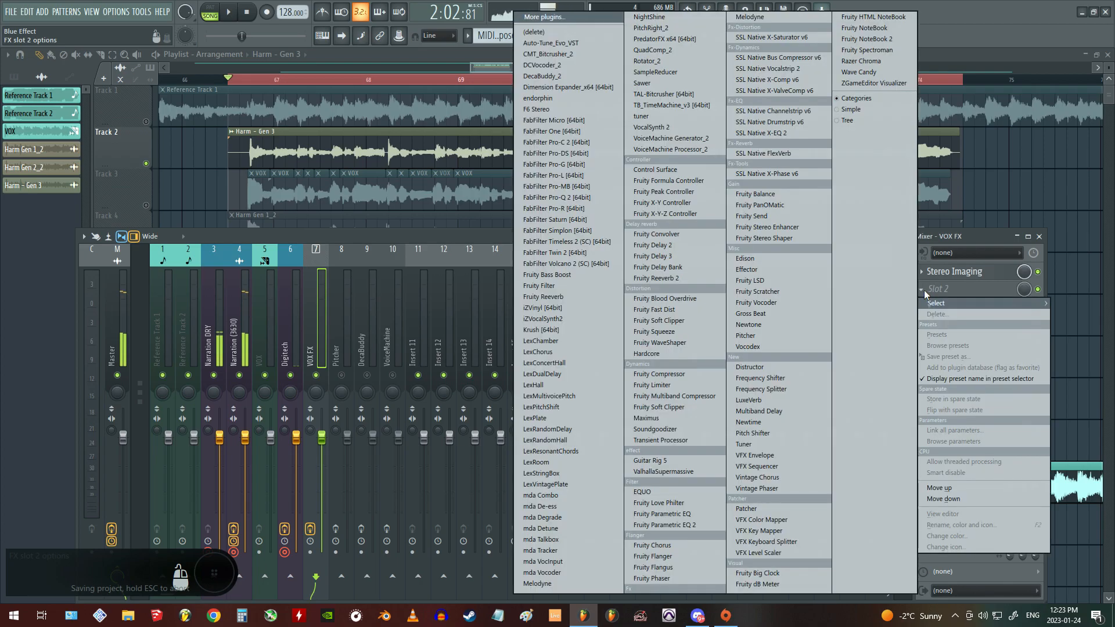
click(656, 430)
key(F2)
text(C)
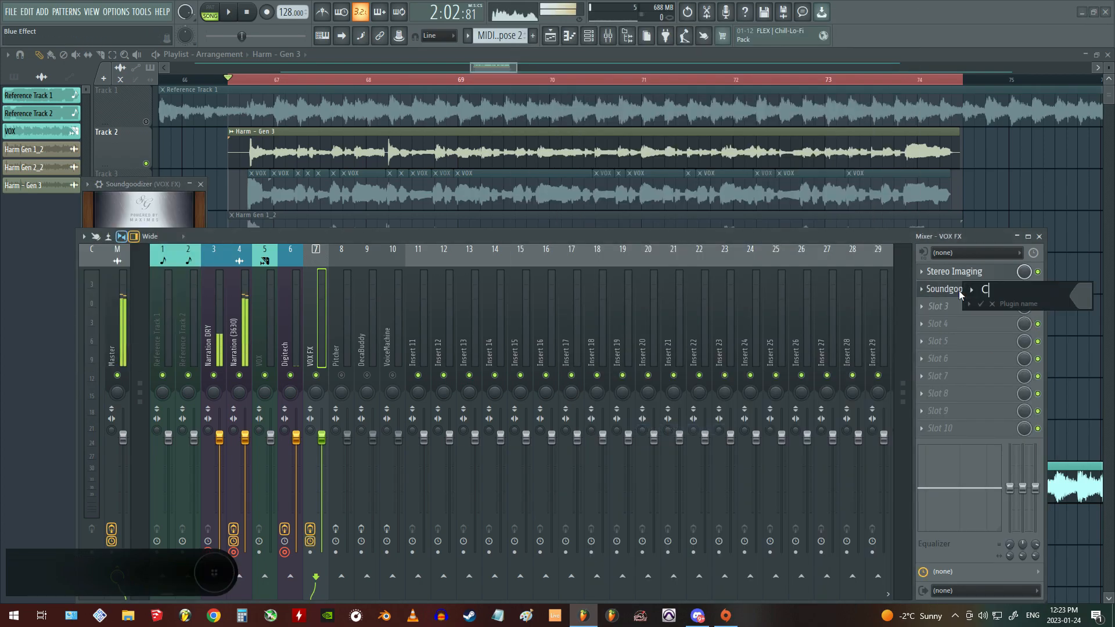
text(abient Distortion)
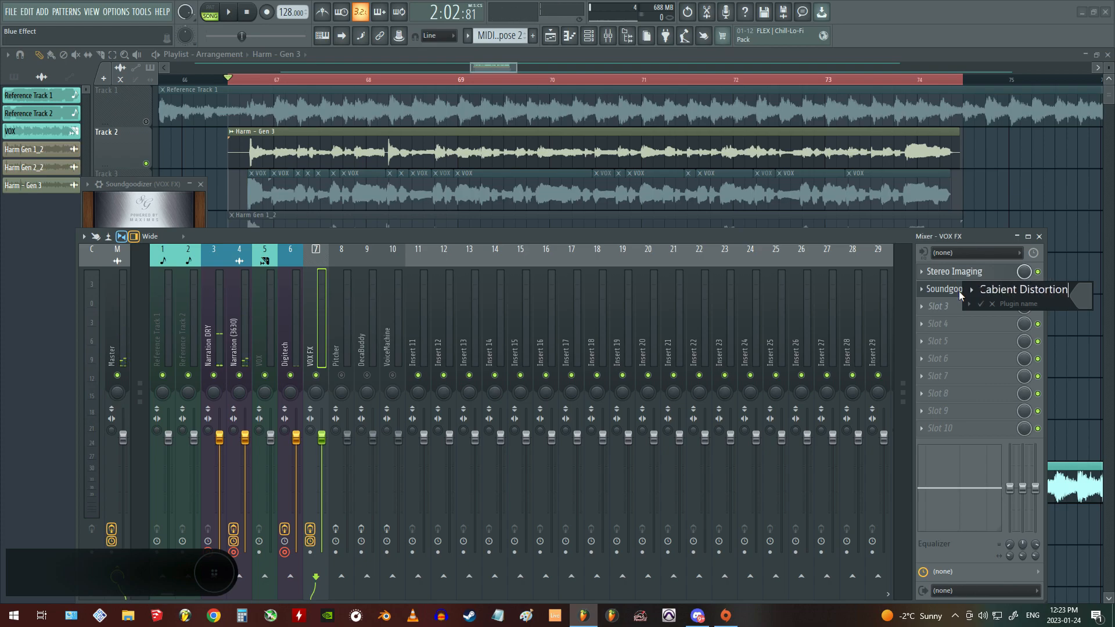
key(Return)
Step: Set the Cabient Distortion effect to mode C with a reduced amount and audition it with the song
click(960, 290)
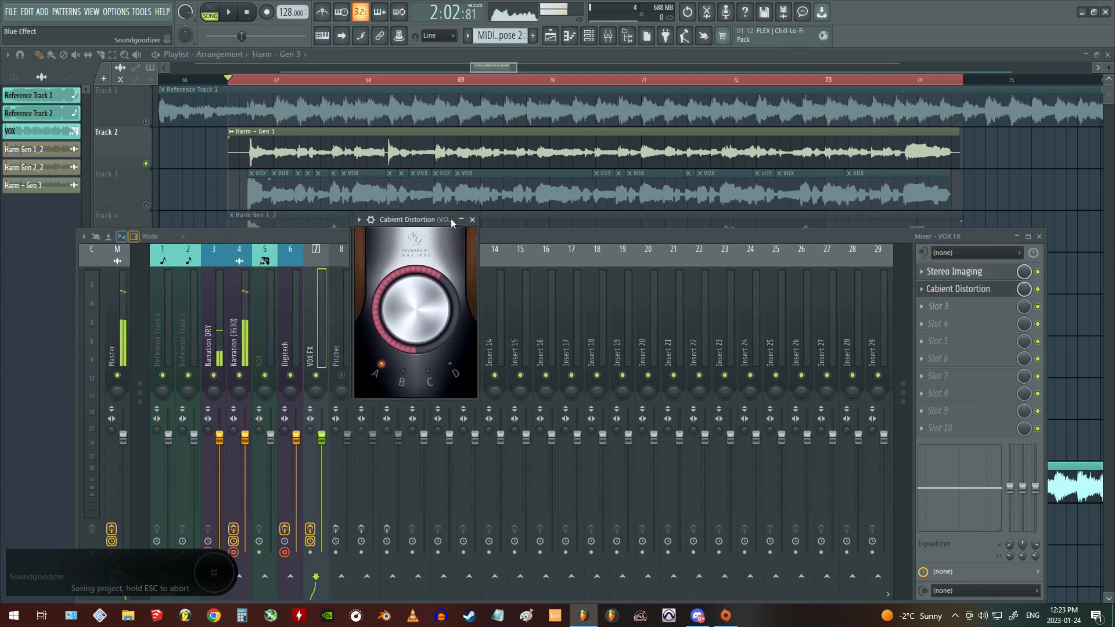
click(476, 384)
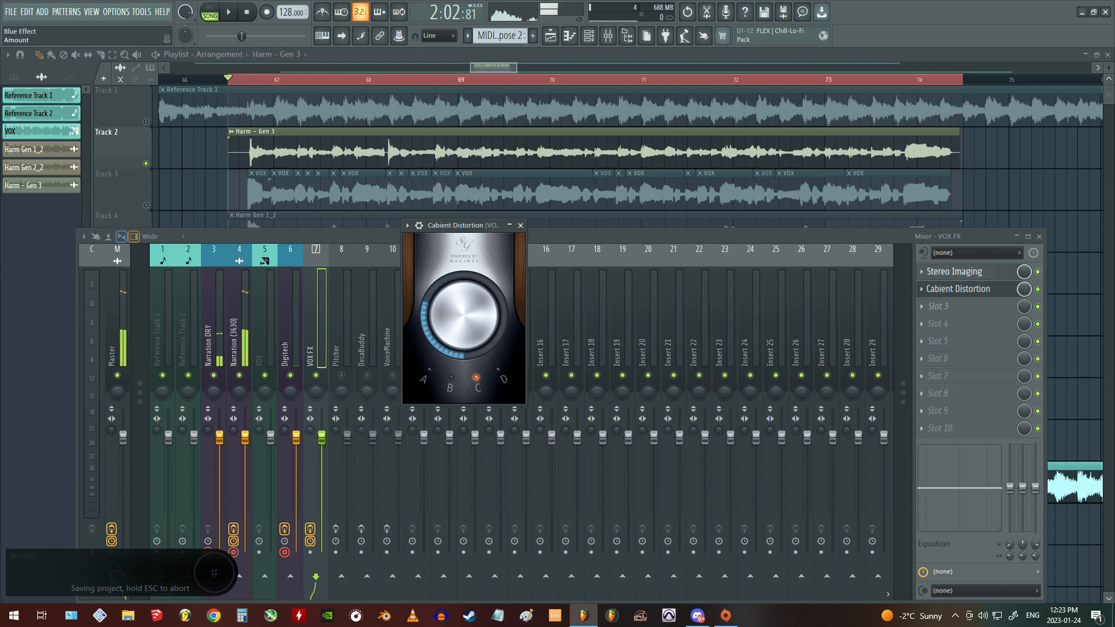
drag(459, 226, 479, 239)
key(space)
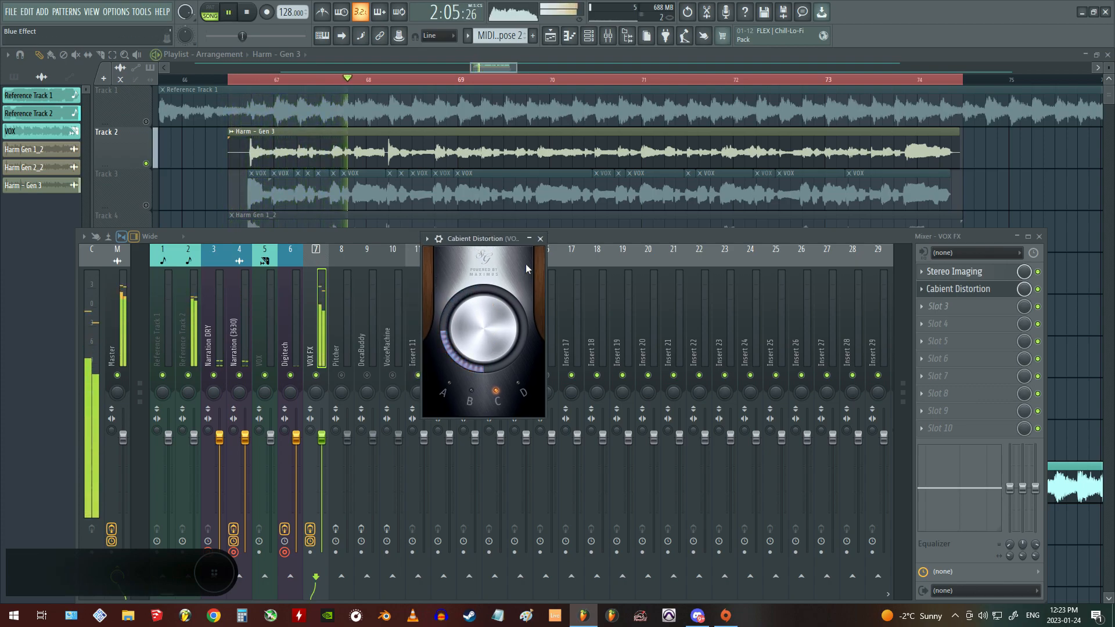
click(540, 239)
Step: Pan the VOX FX track slightly, adjust its Stereo Imaging separation to about 53% merged, and save the project
drag(316, 392, 316, 386)
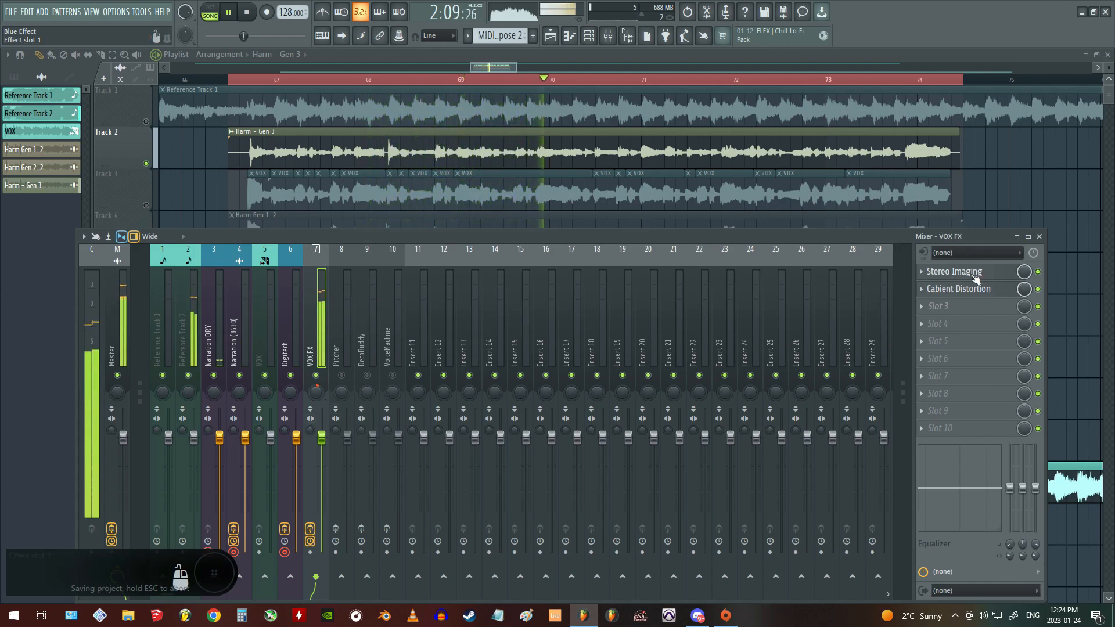
click(954, 271)
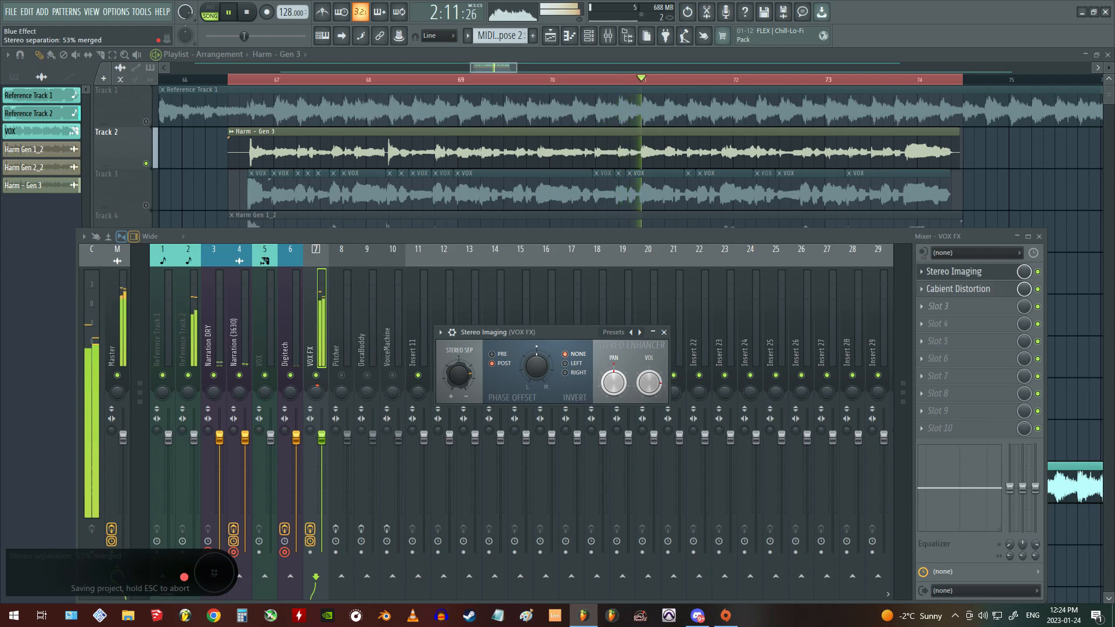
click(664, 332)
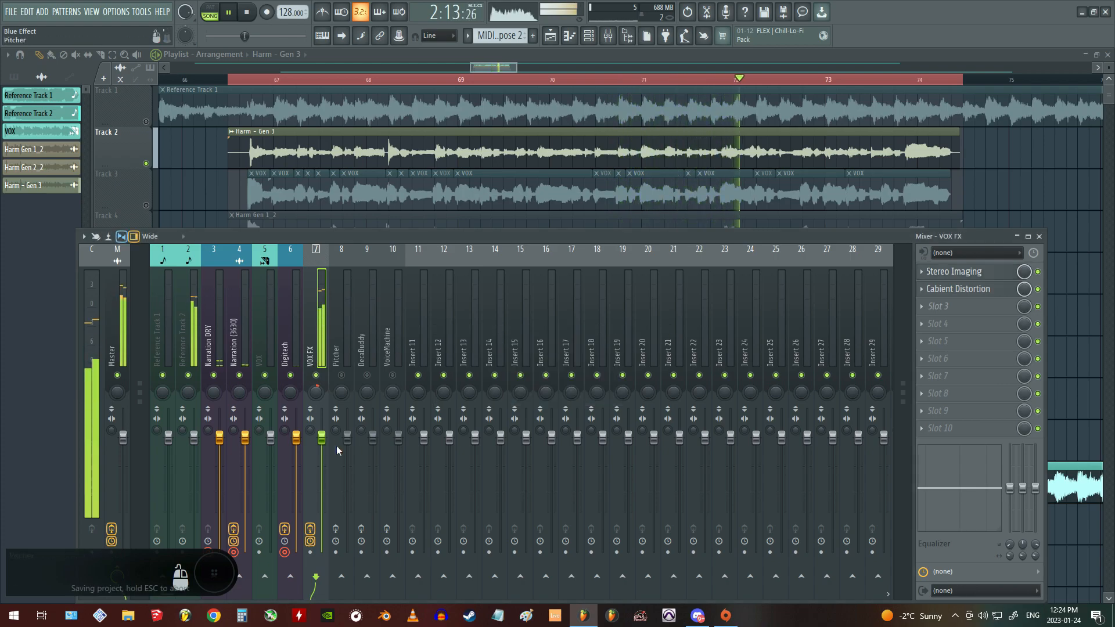
key(space)
key(ctrl+s)
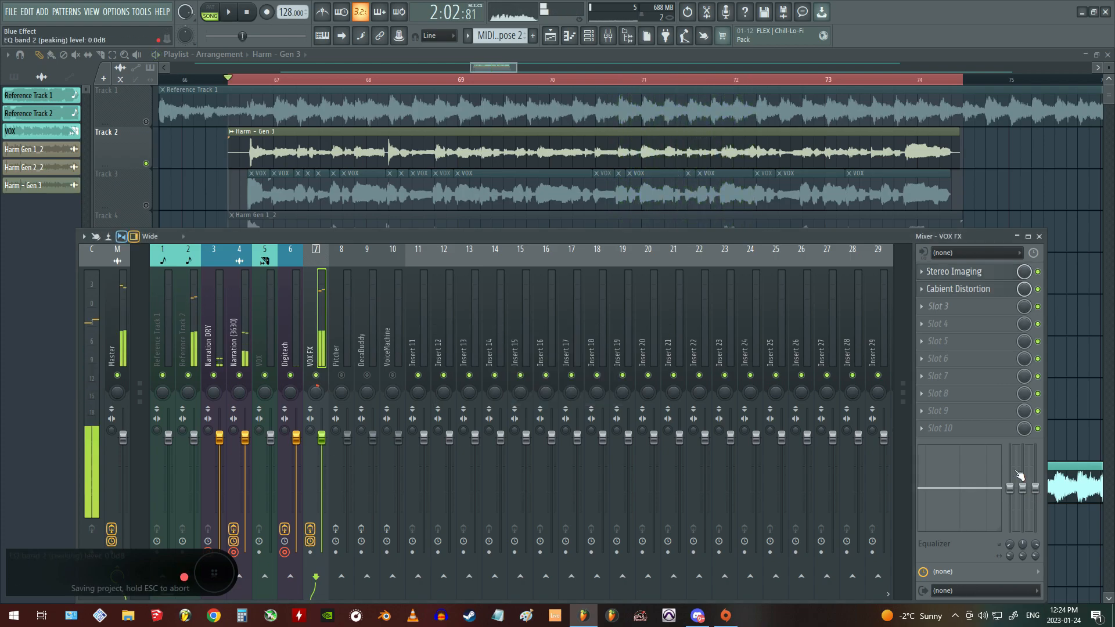
Step: Load Fruity Parametric EQ on the VOX FX track, rename it "EQ", and place it above Cabient Distortion
click(929, 312)
click(651, 518)
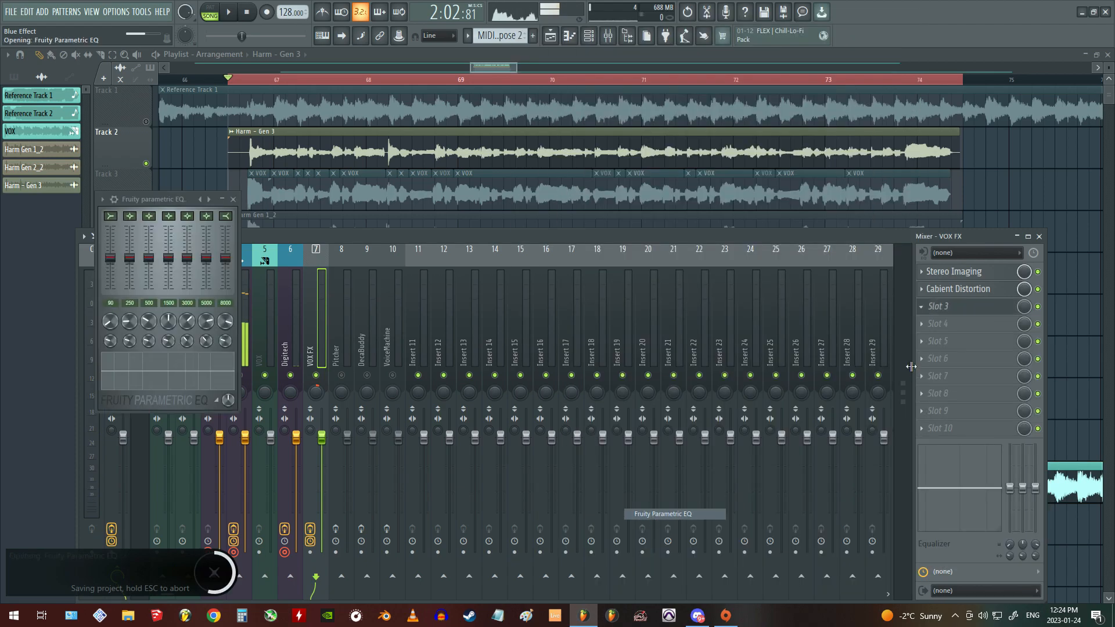
click(233, 199)
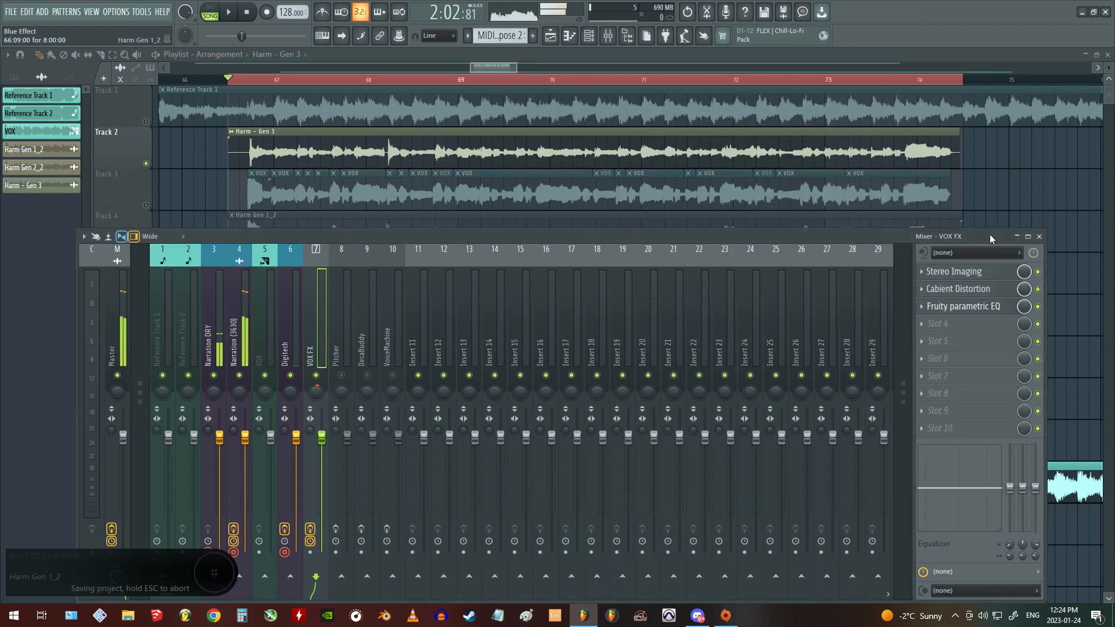
right_click(955, 291)
text(EQ)
click(966, 288)
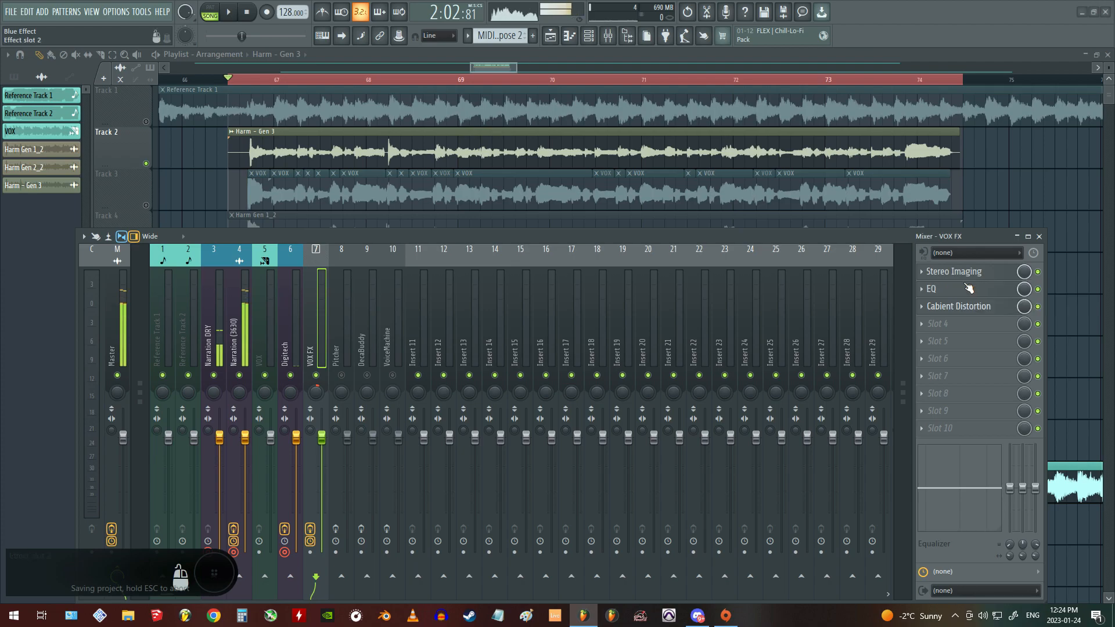
Step: Set the EQ's band 1 to a high-pass at about 202 Hz and band 7 to a high shelf, auditioning the cut
click(971, 291)
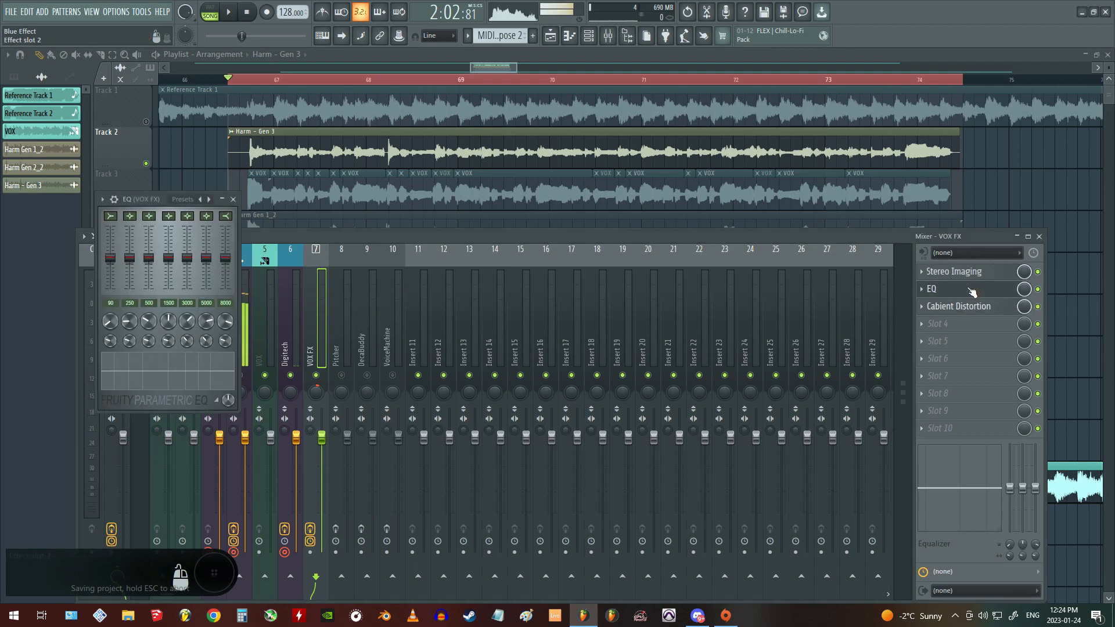
drag(181, 204, 470, 258)
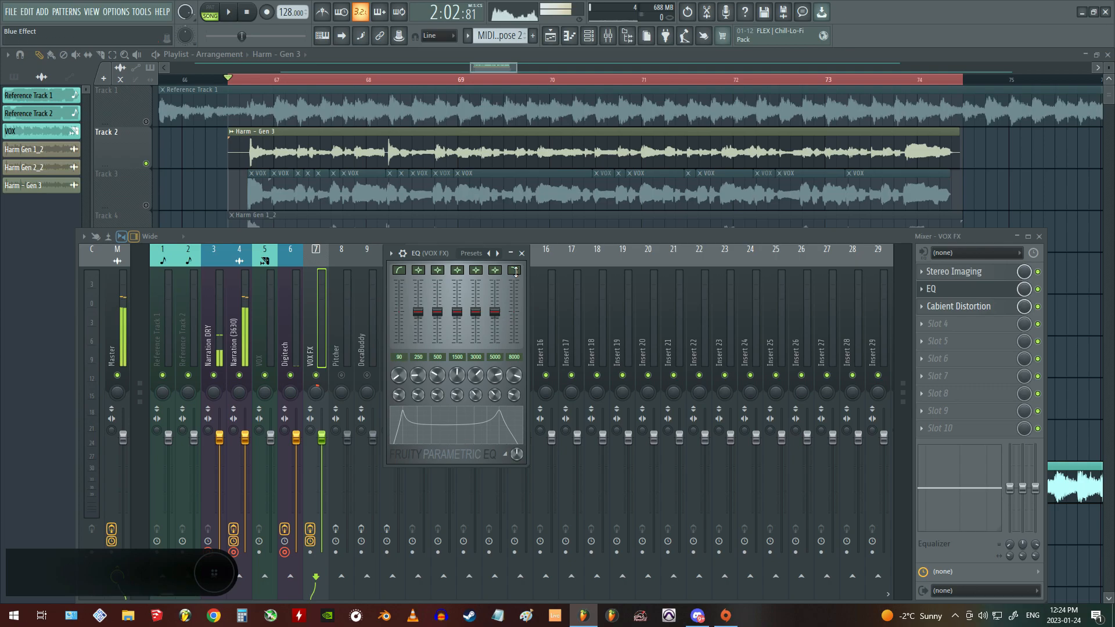
drag(516, 272, 517, 325)
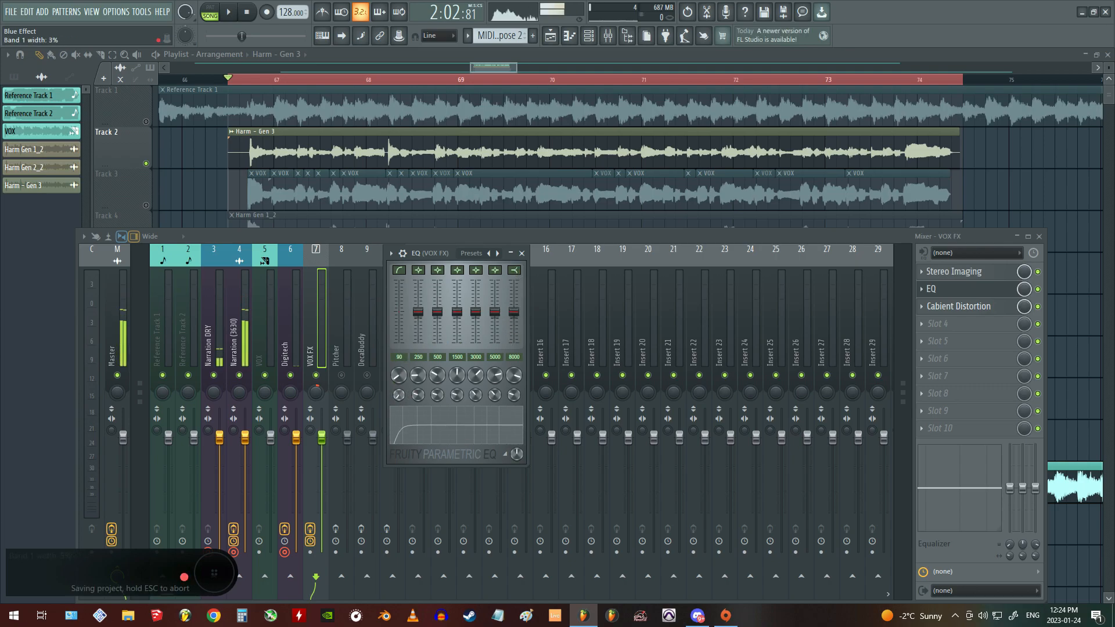
key(space)
drag(399, 377, 399, 397)
key(space)
key(space)
key(space)
key(space)
key(space)
Step: Raise the EQ's band 7 high shelf to about 3.8 dB, audition it, and save the project
drag(517, 328, 524, 306)
key(space)
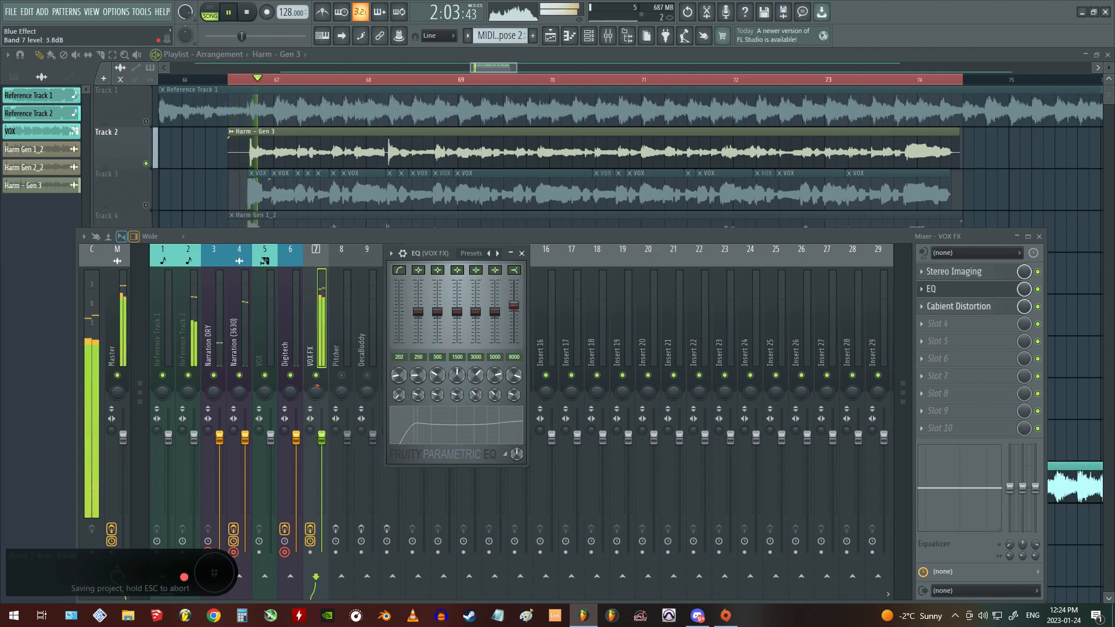
key(space)
key(ctrl+s)
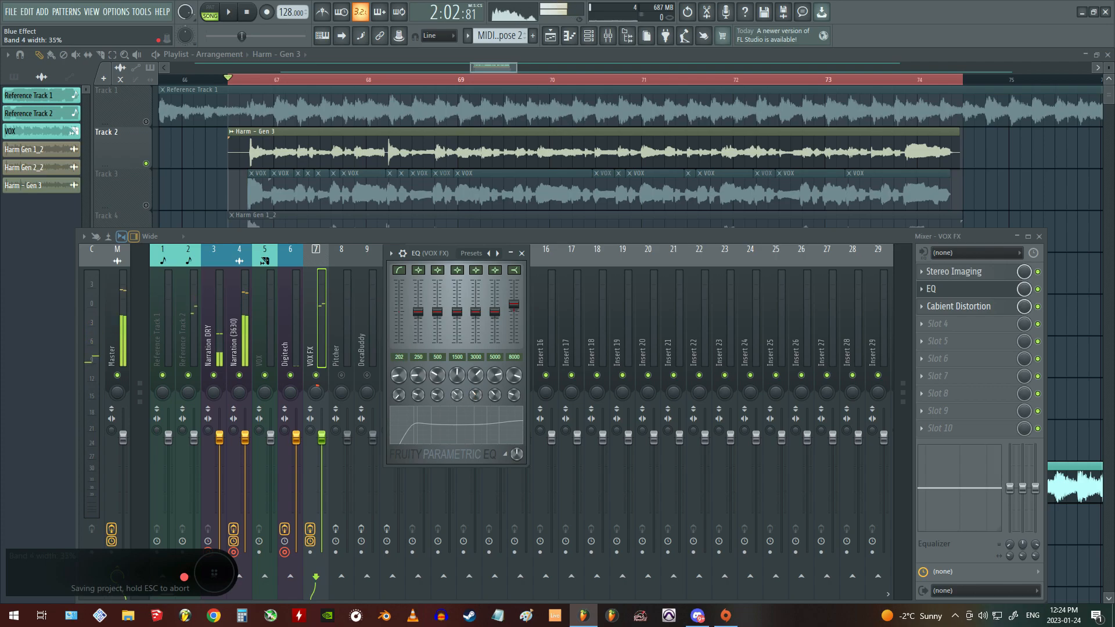
Step: Boost the EQ's band 4 and move its frequency to about 2103 Hz while auditioning the harmony
key(space)
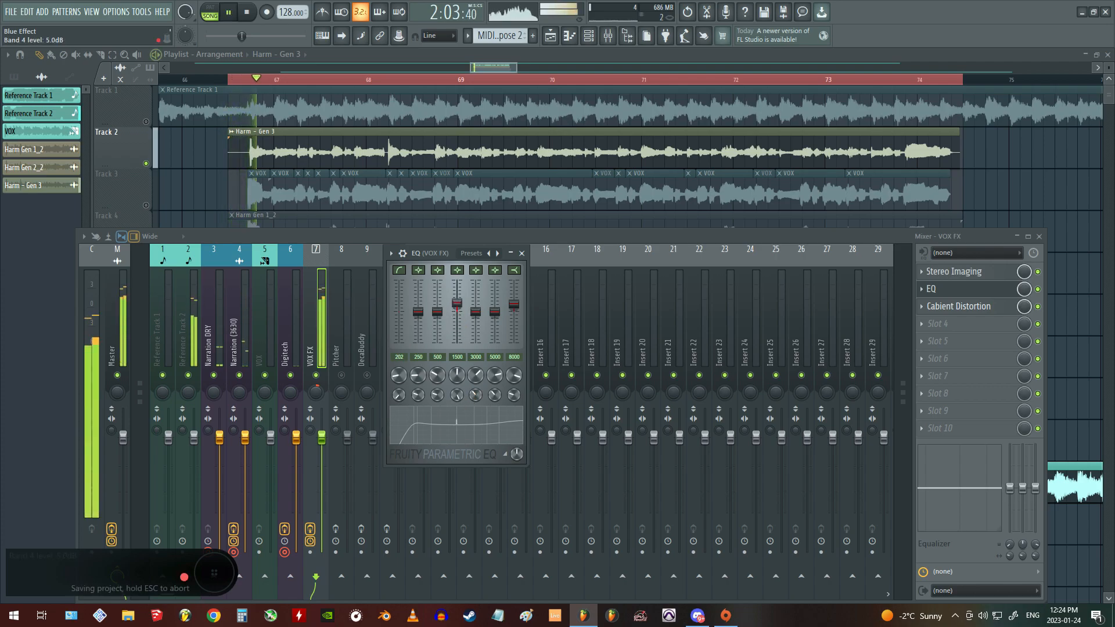
drag(457, 312, 457, 293)
key(space)
key(space)
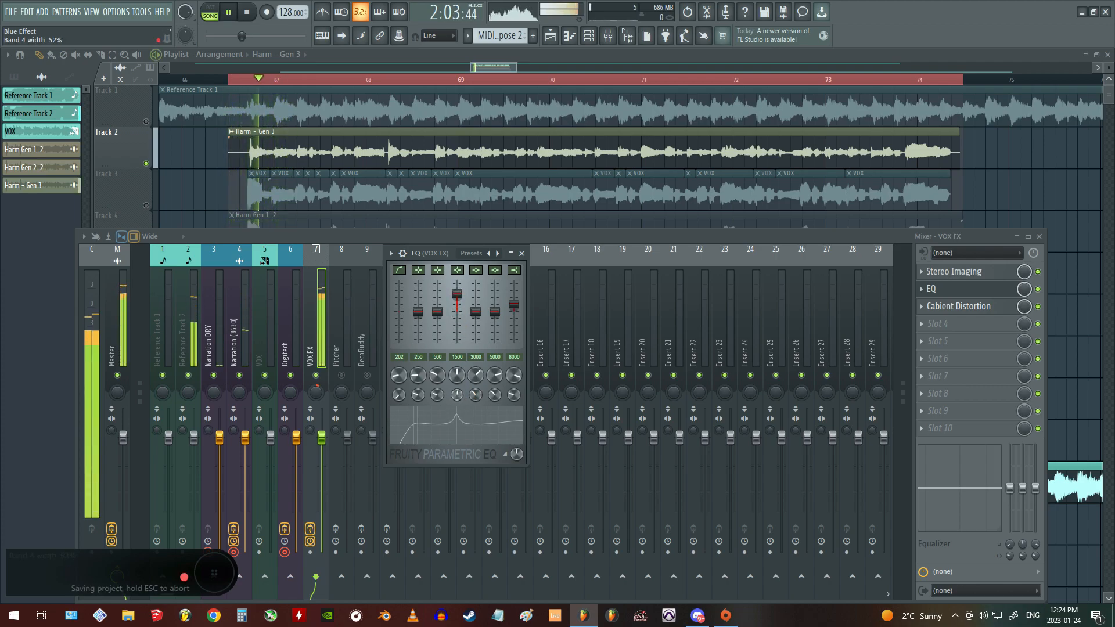
drag(457, 376, 457, 370)
key(space)
key(space)
key(space)
key(space)
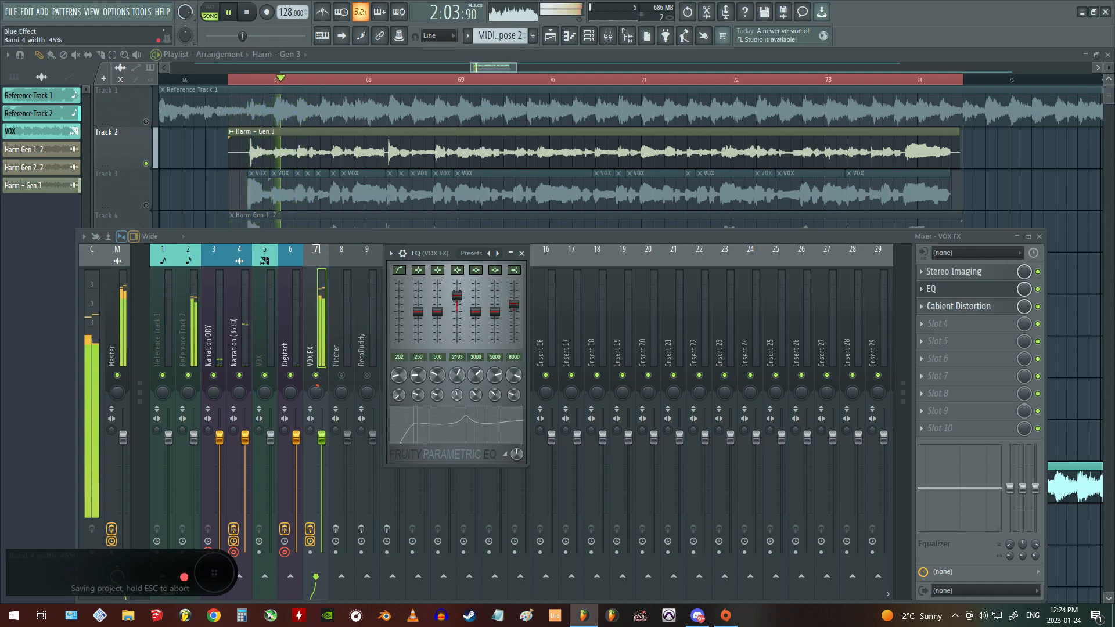
Step: Raise the EQ's band 4 further with a width of about 36%, and lower the VOX FX track's volume slightly
drag(457, 296, 457, 286)
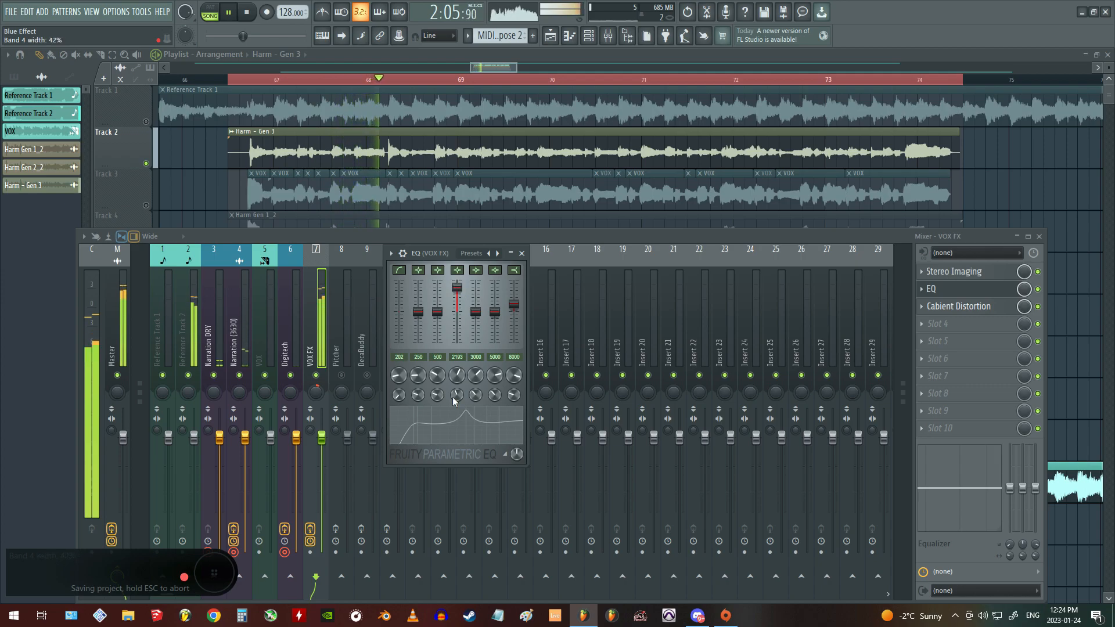
drag(457, 395, 460, 396)
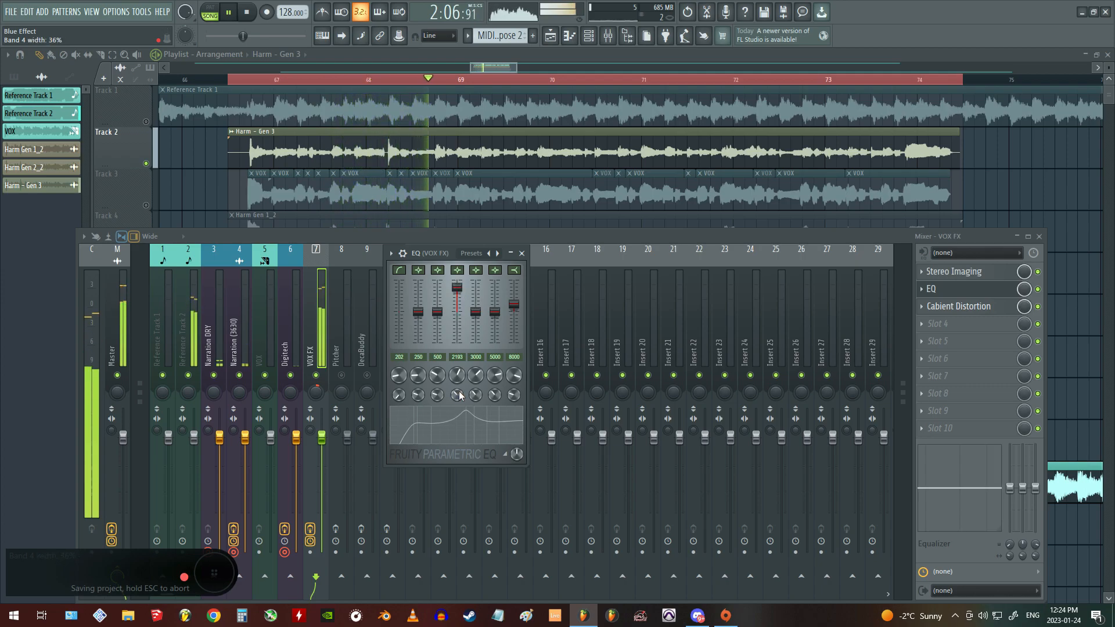
click(522, 253)
drag(322, 437, 321, 448)
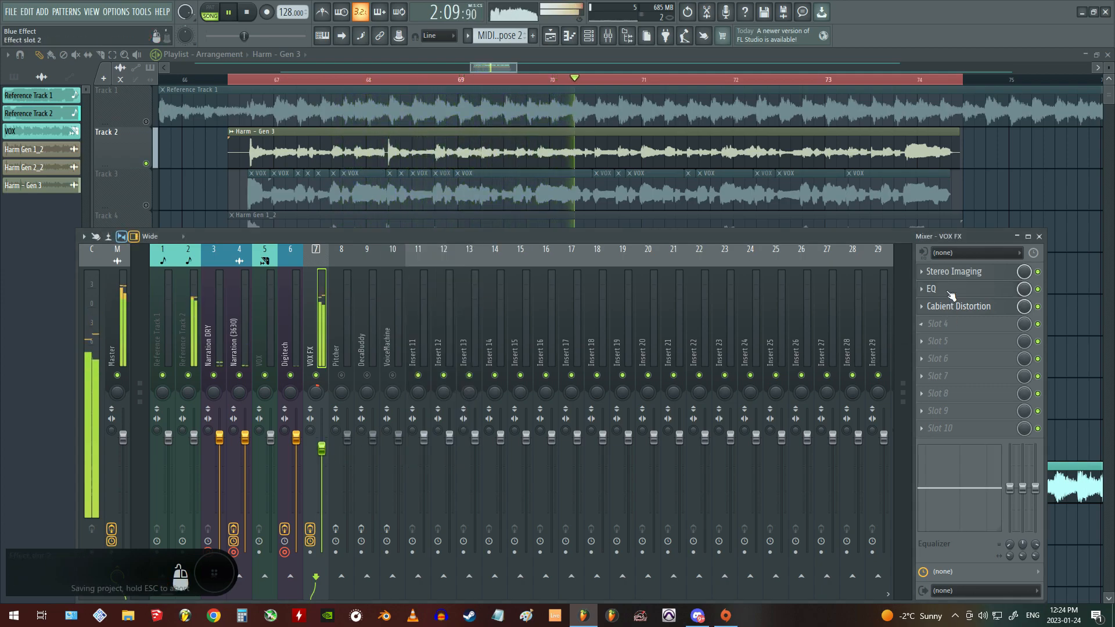
Step: Retune the EQ's band 4 to about 1259 Hz and lower its boost slightly
click(941, 289)
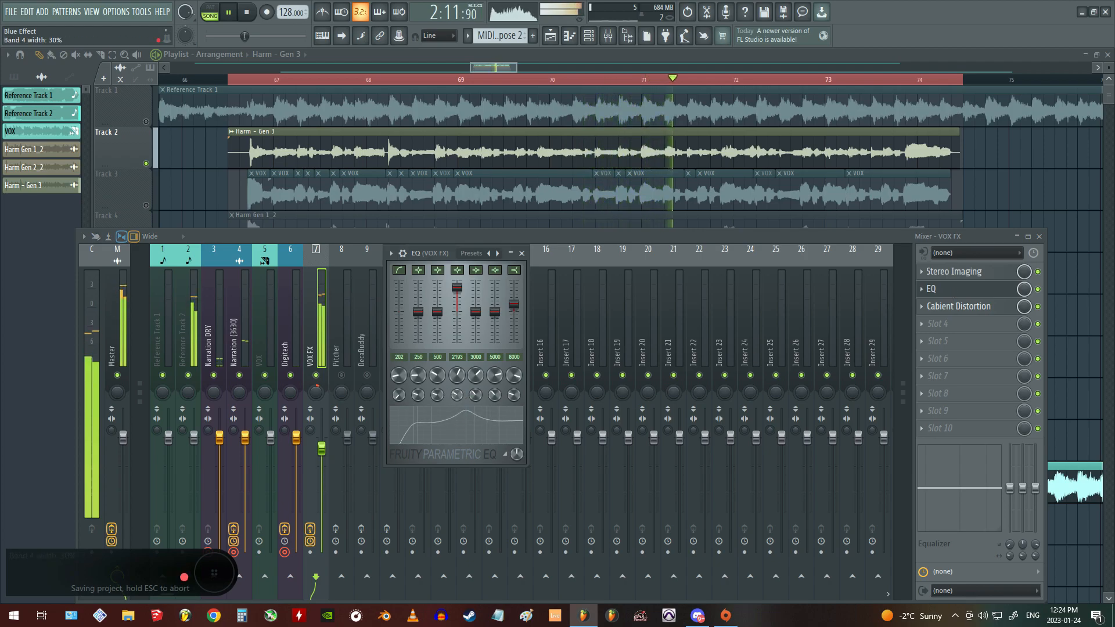
drag(457, 375, 457, 399)
drag(457, 288, 457, 292)
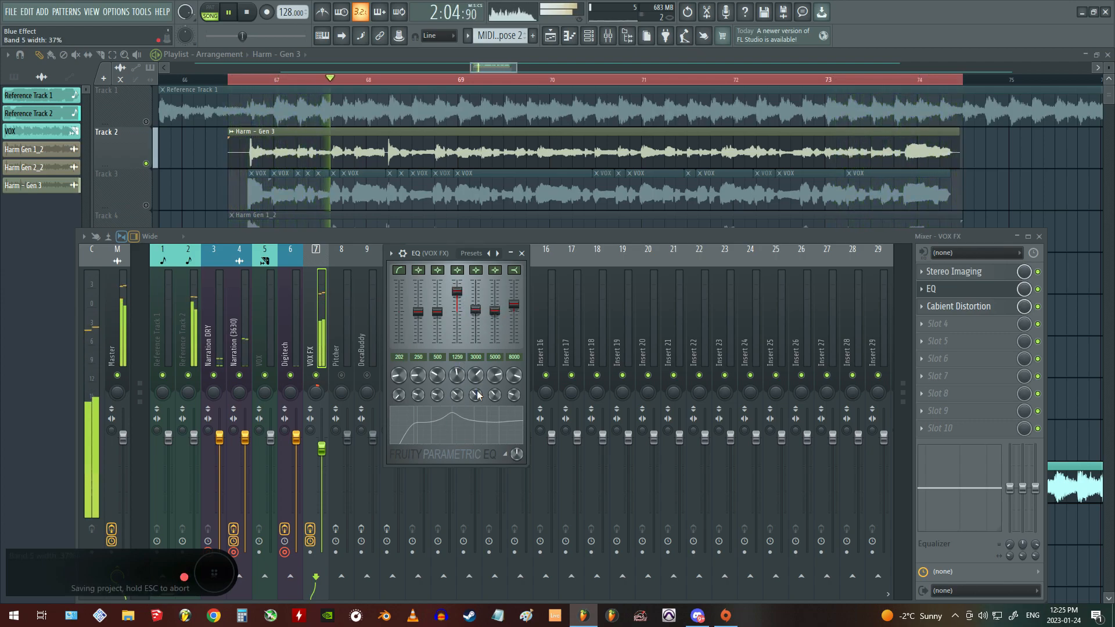
Step: Boost the EQ's band 5 to about 8.5 dB with its frequency just below 3 kHz
drag(475, 300, 476, 291)
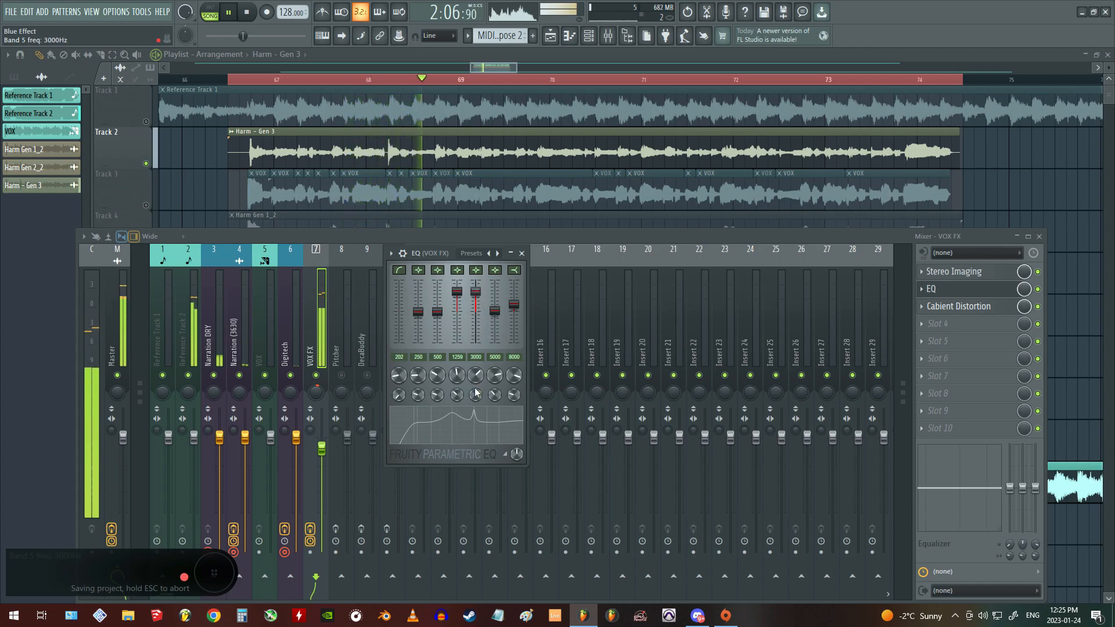
drag(476, 376, 475, 378)
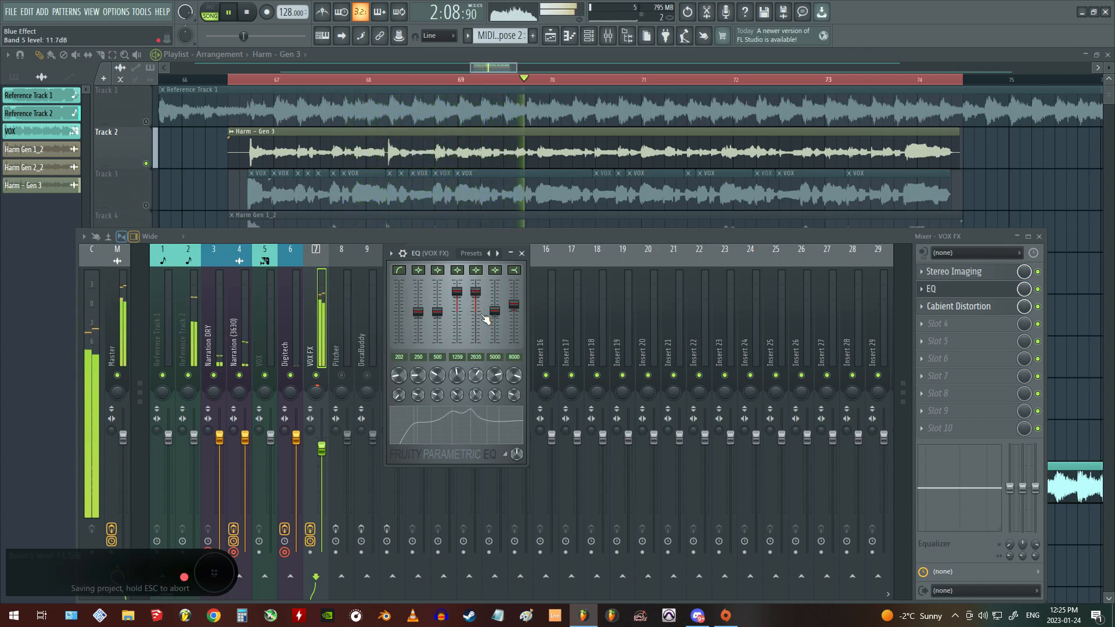
drag(475, 292, 475, 297)
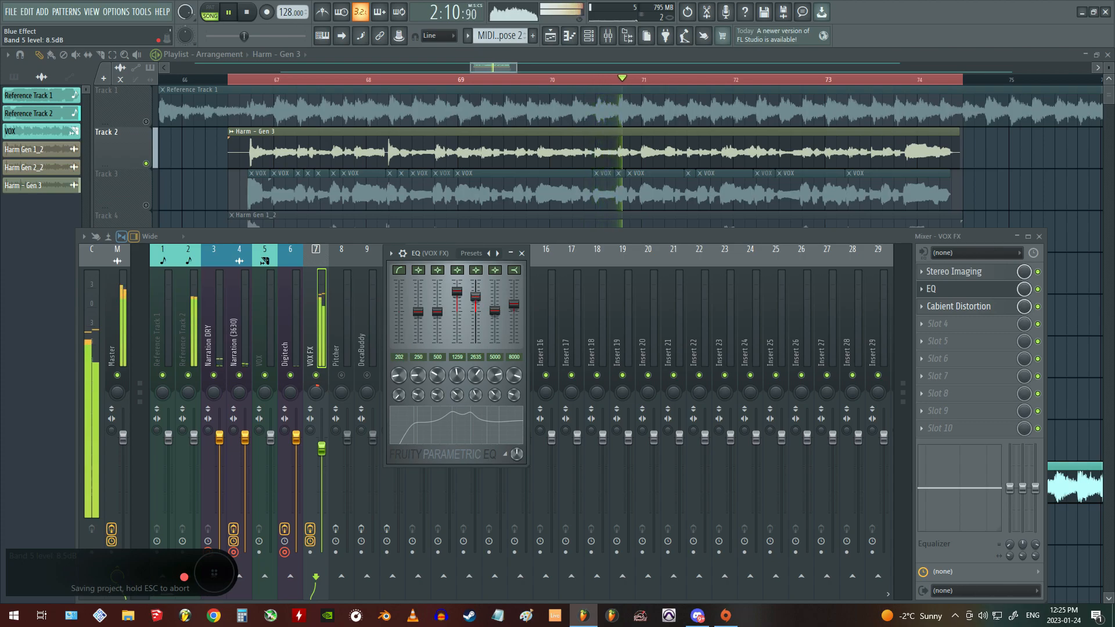
Step: Lower the VOX FX track's volume to about 85% and load Fruity Reeverb 2 into its fourth effect slot
click(522, 254)
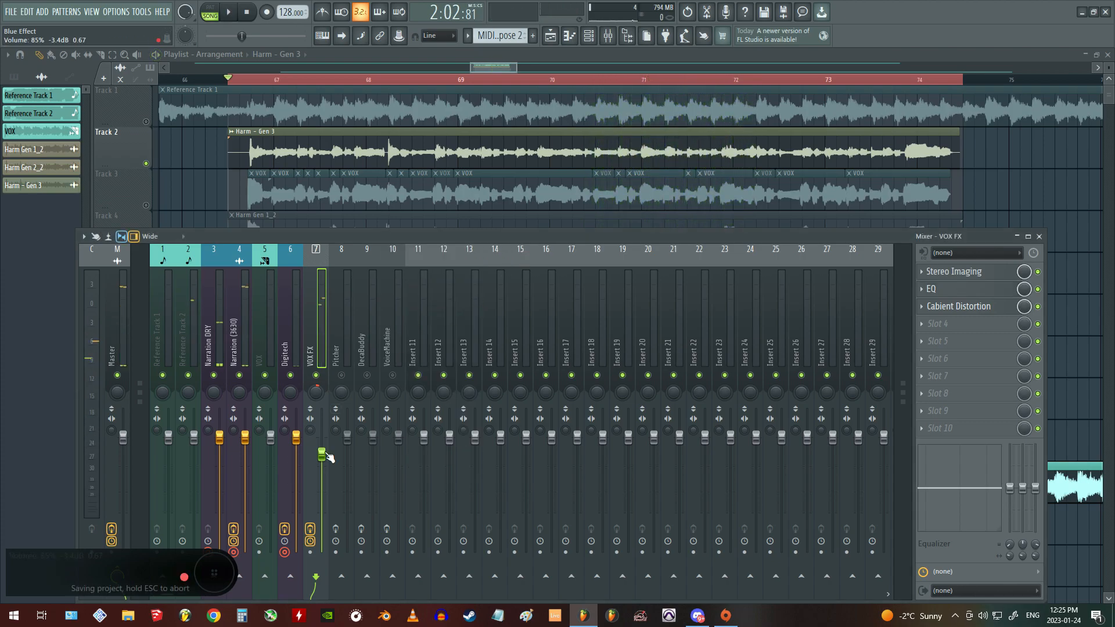
click(930, 327)
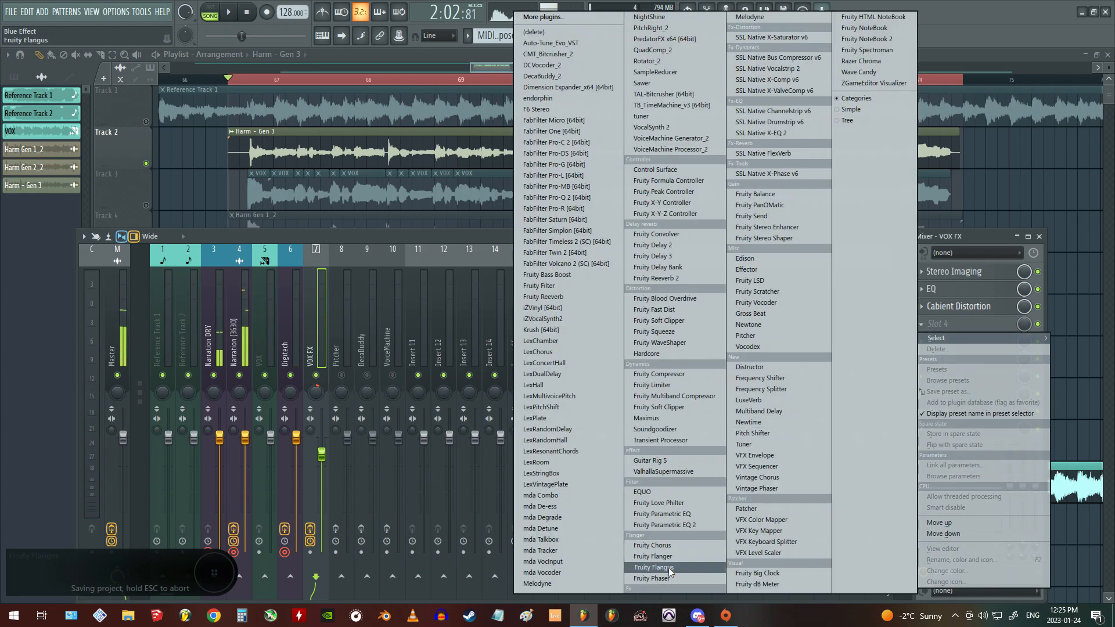
click(681, 281)
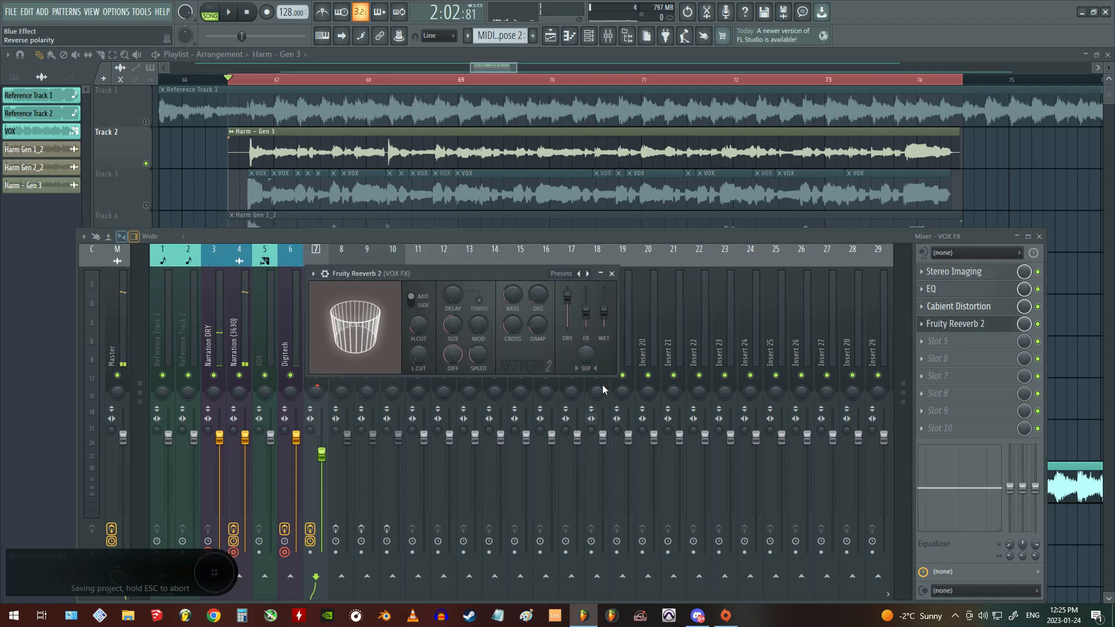
Step: Adjust the reverb to about 56% stereo separation, minimum early reflections and a predelay of 1:00
drag(586, 355, 585, 388)
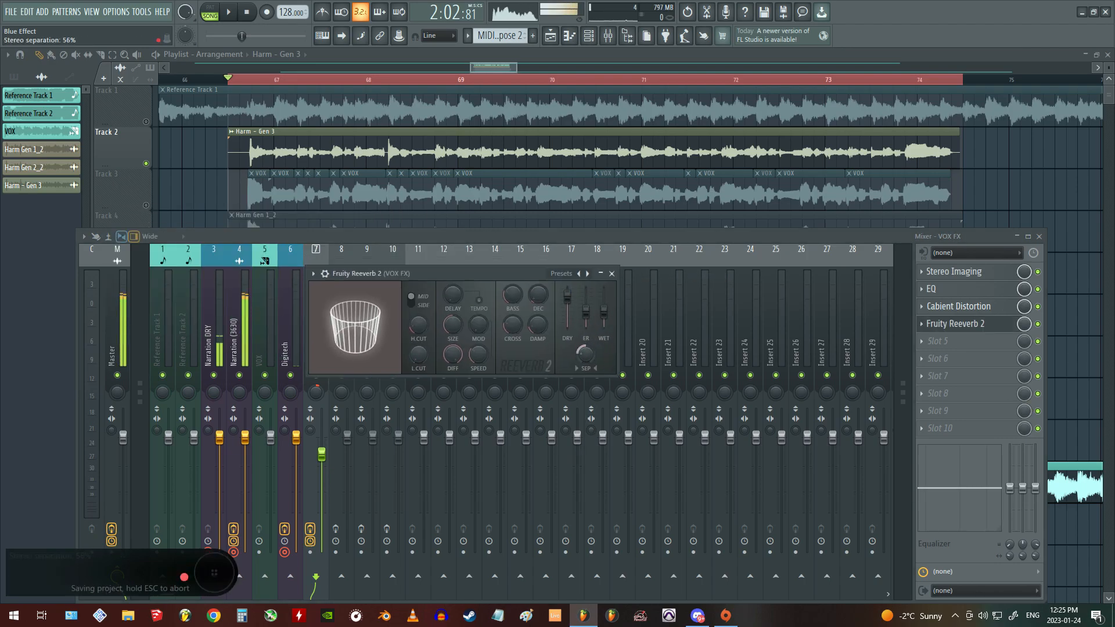
drag(586, 311, 589, 331)
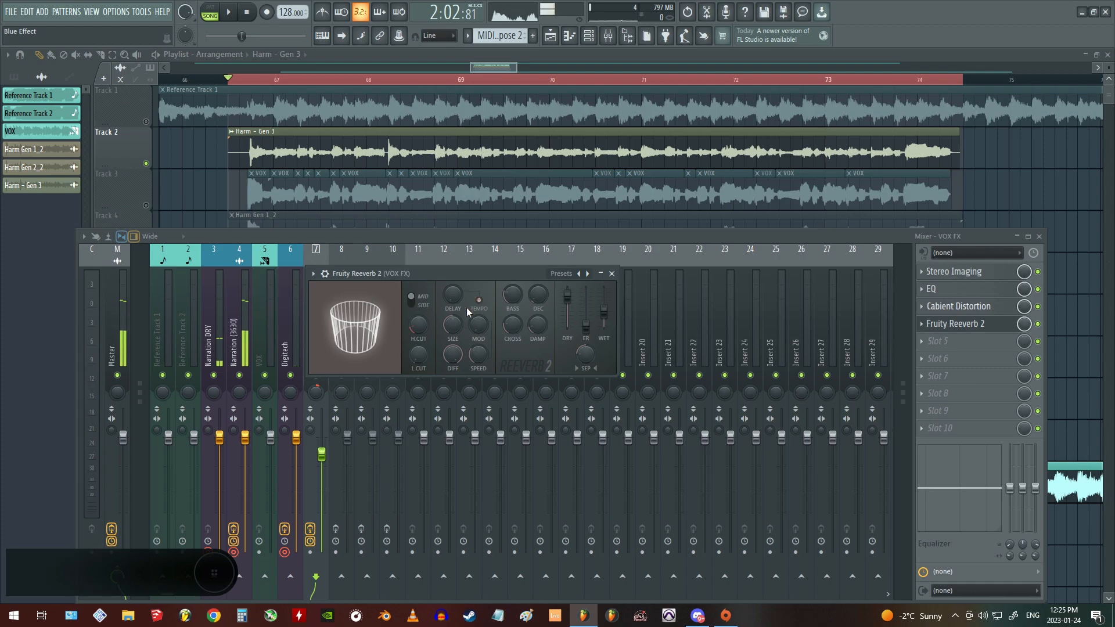
drag(453, 295, 453, 288)
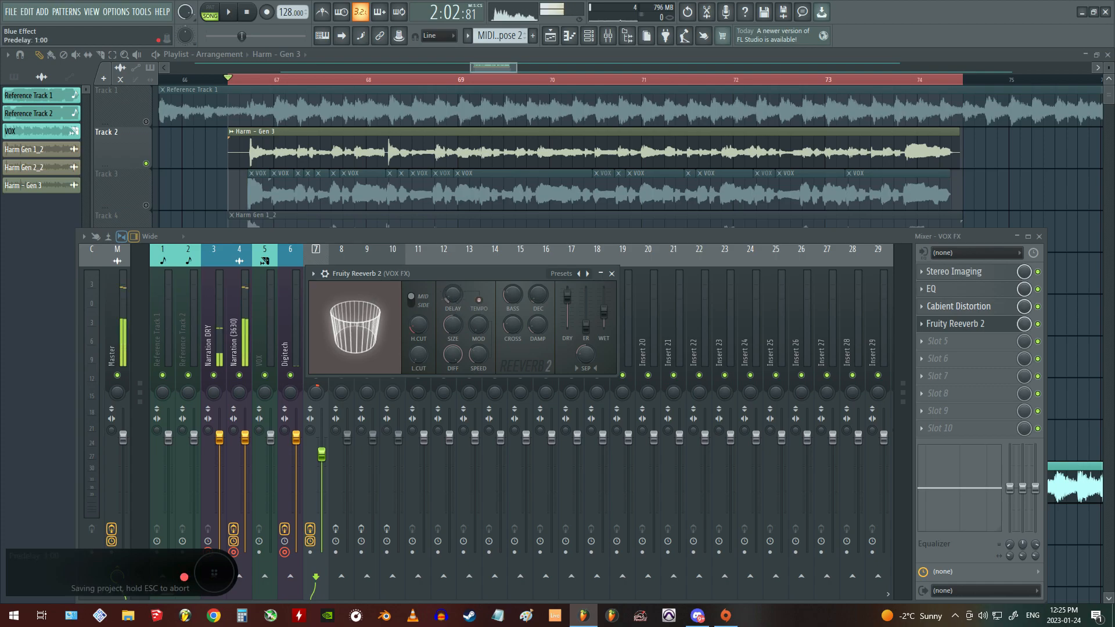
click(612, 273)
Step: Rename the Fruity Reeverb 2 slot on the VOX FX track as "Reverb"
right_click(970, 326)
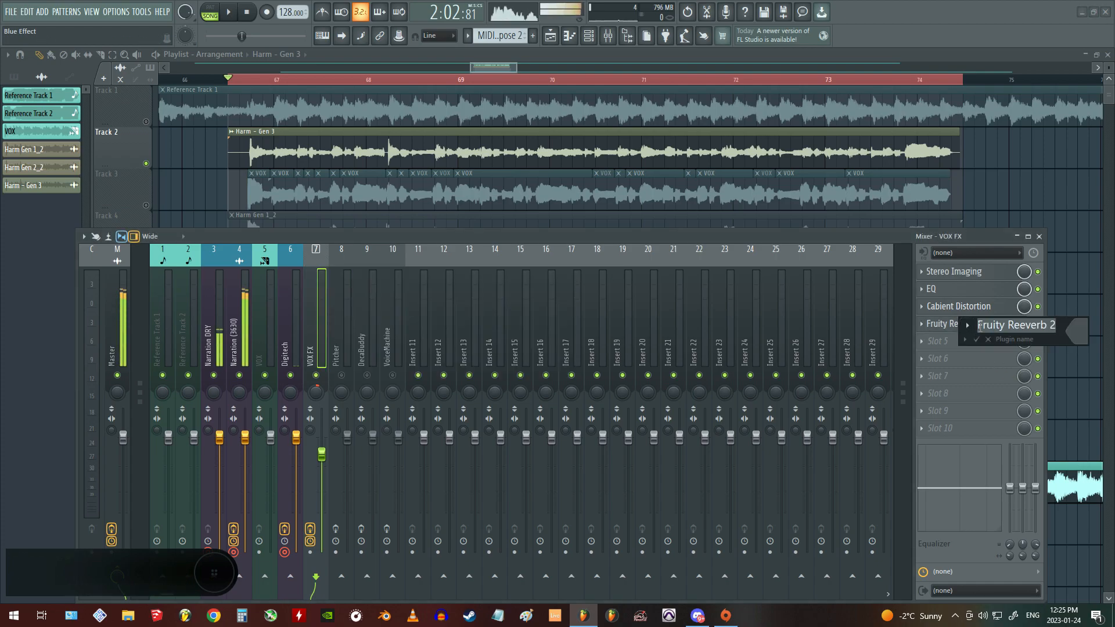
text(Re)
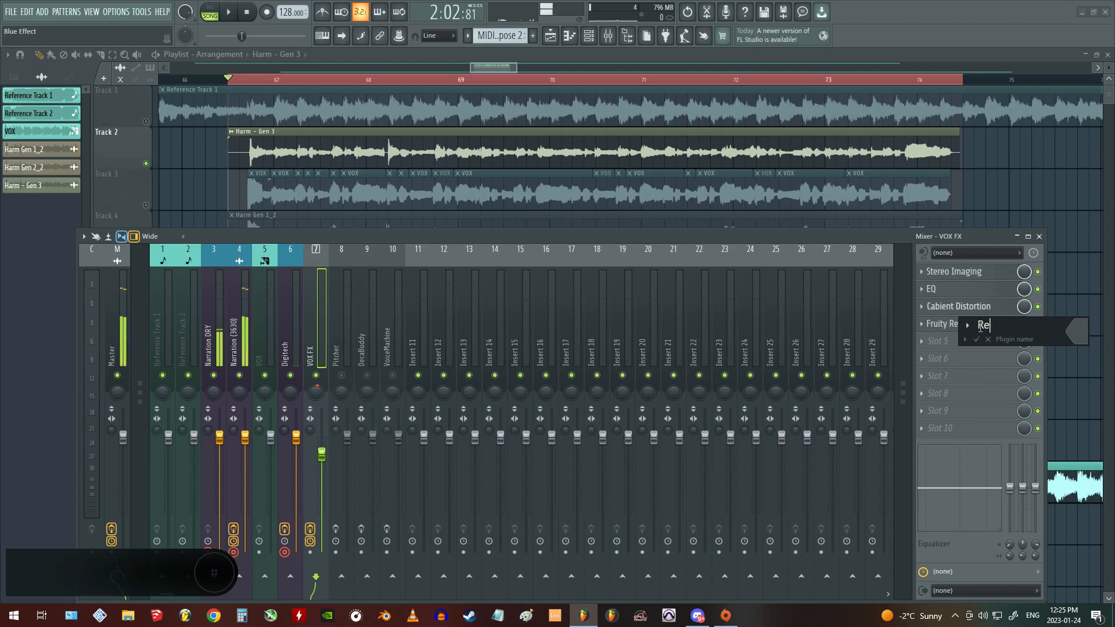
text(berverb)
key(Return)
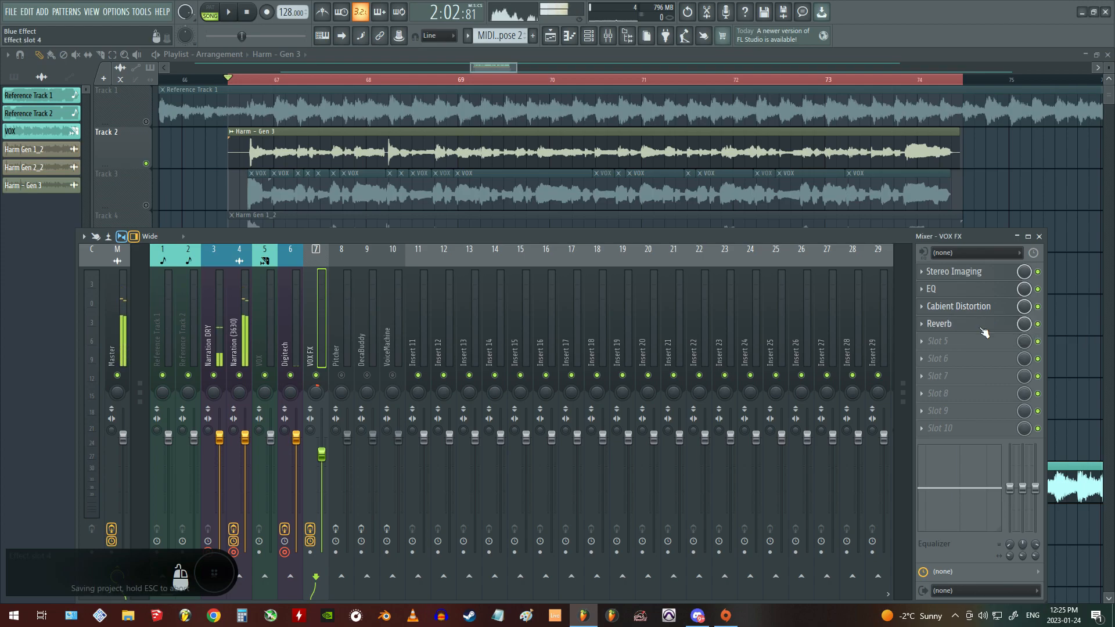
click(982, 328)
click(982, 329)
click(981, 329)
Step: Correct the misspelled distortion slot name to "Cabinet Distortion"
right_click(945, 307)
text(Ca)
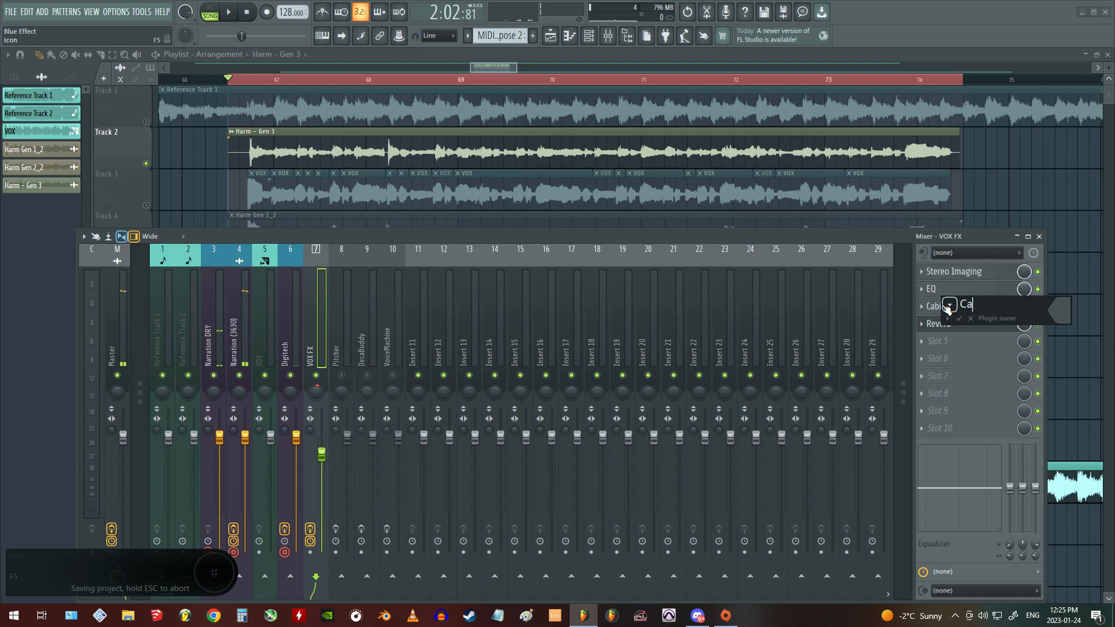
text(binet Distortion)
key(Return)
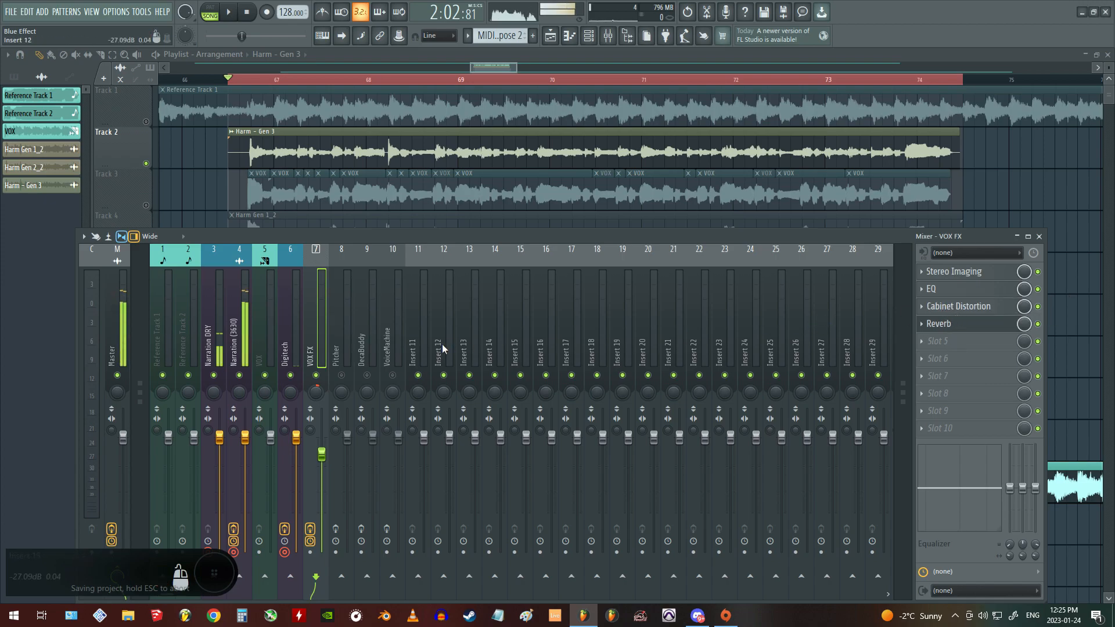
Step: Rename the third effect slot on the VOX FX track as "Soundgoodizer" and save the project
right_click(960, 314)
text(Soundgoodiz)
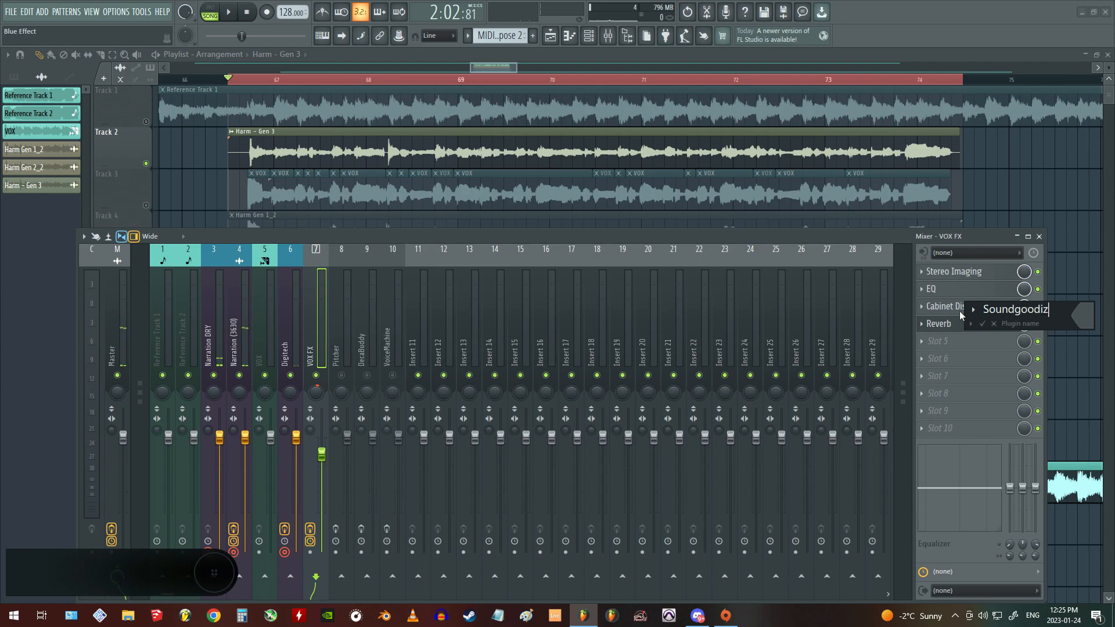
text(er)
key(Return)
key(ctrl+s)
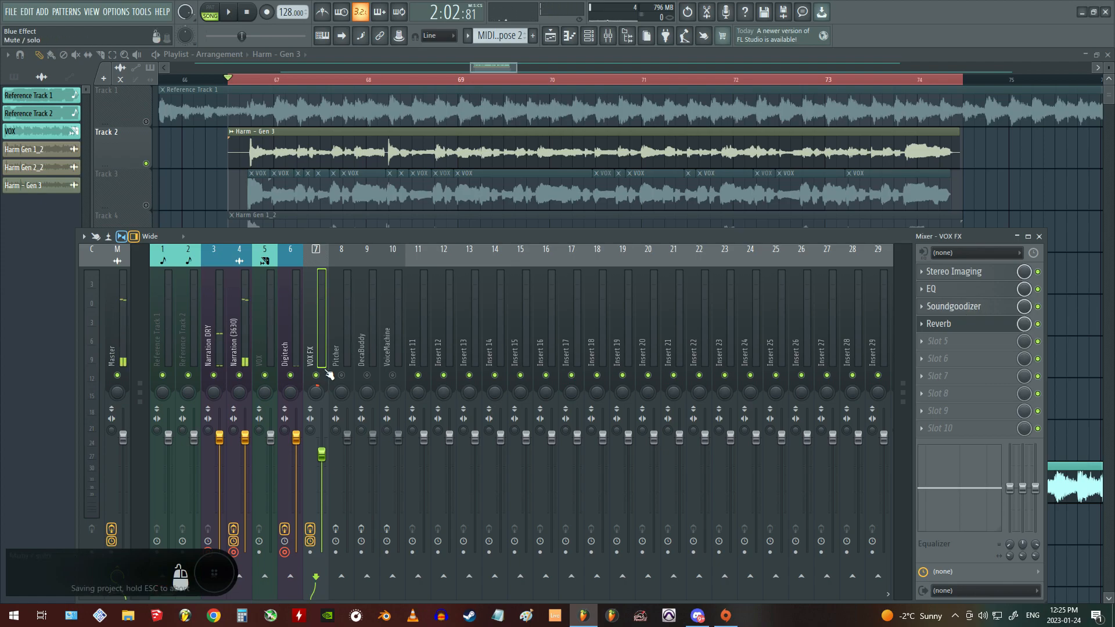
Step: Make the reverb fully wet by setting its wet level to 100% and pulling the dry level to minimum
click(961, 324)
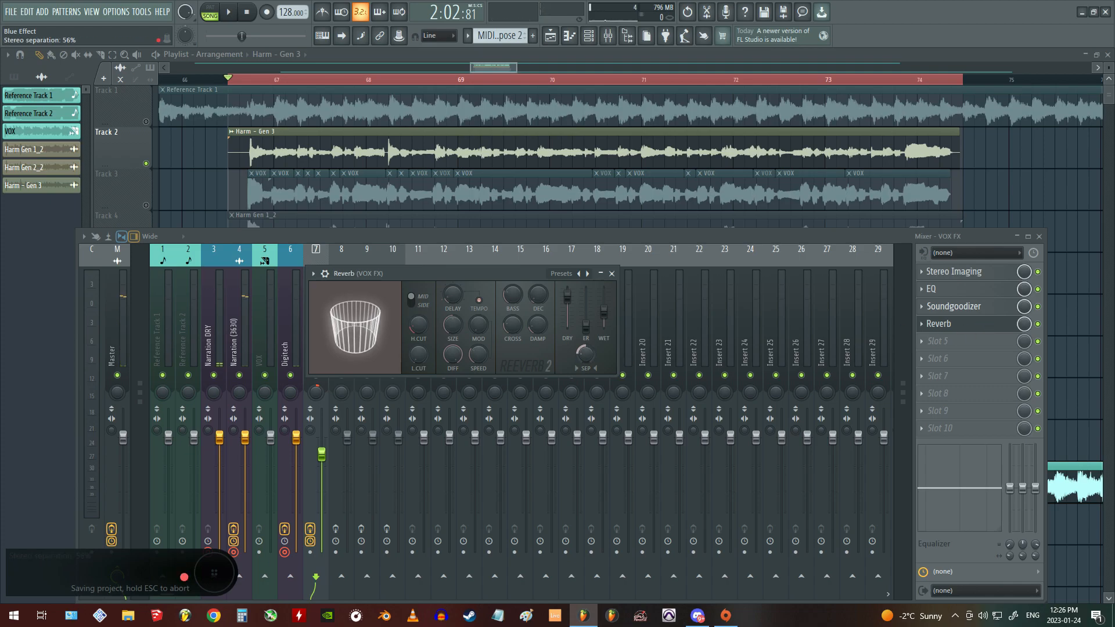
drag(585, 354, 584, 361)
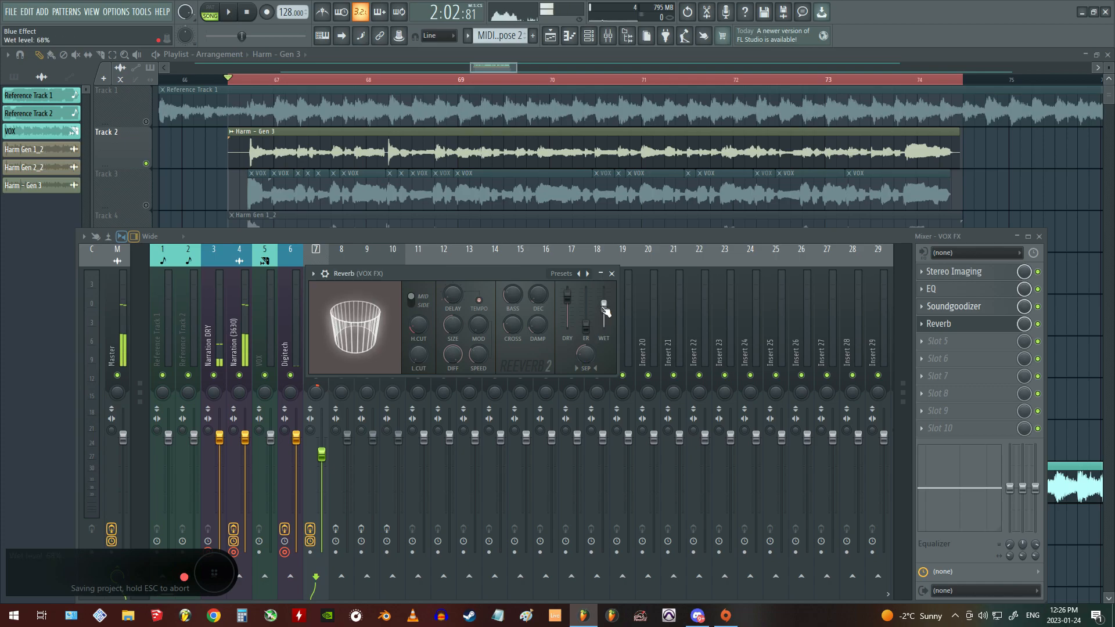
drag(567, 296, 567, 326)
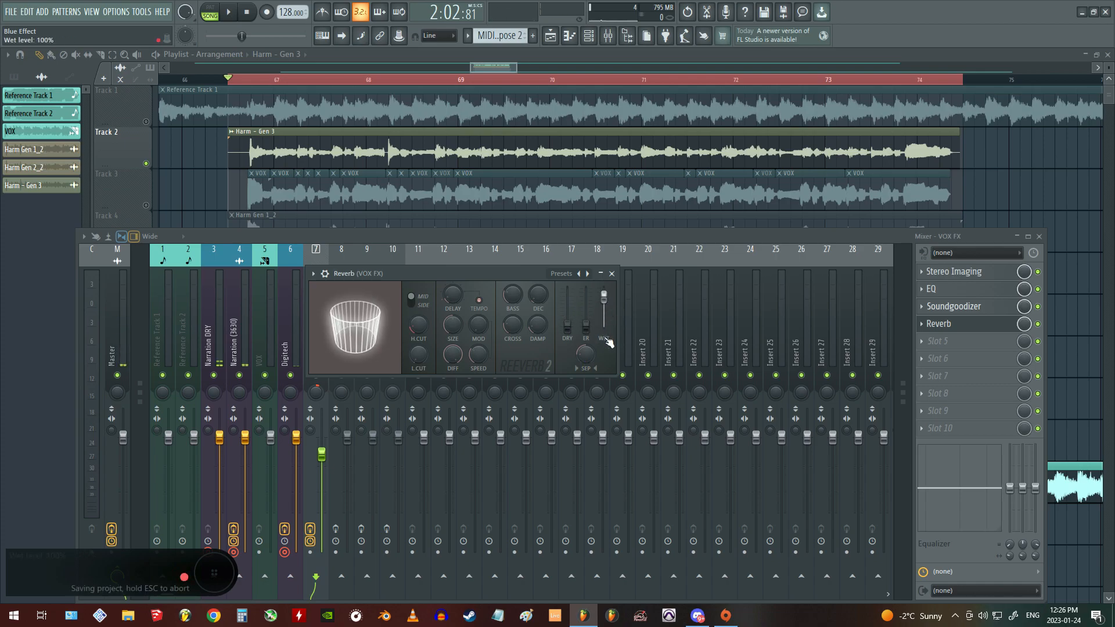
click(612, 273)
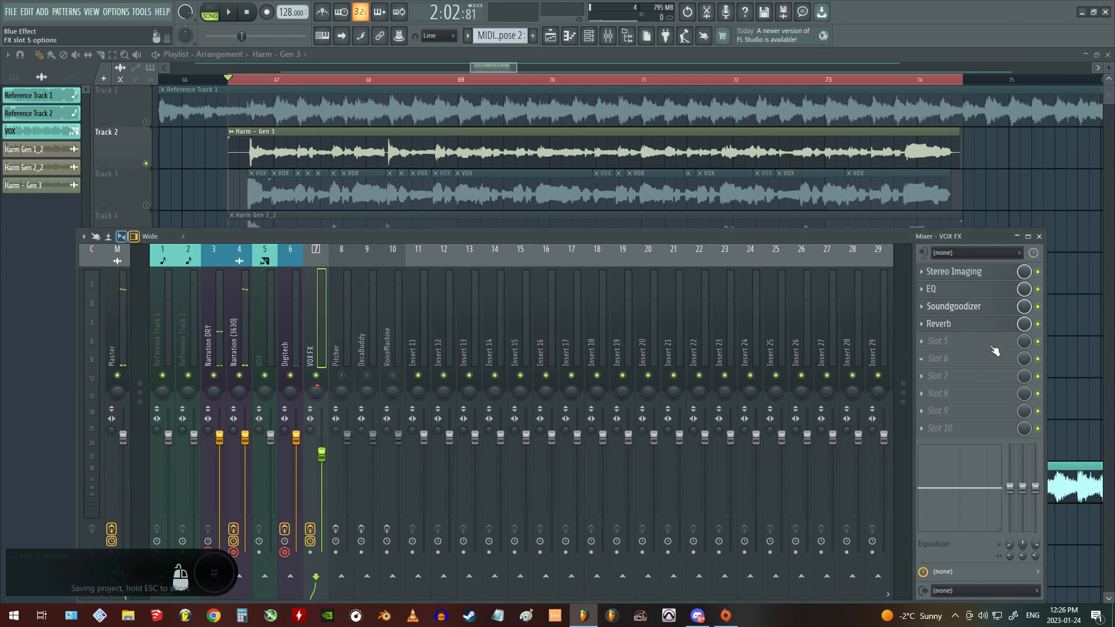
Step: Set the reverb's room size to about 39 and its decay time to 1 second while auditioning the harmony
click(984, 323)
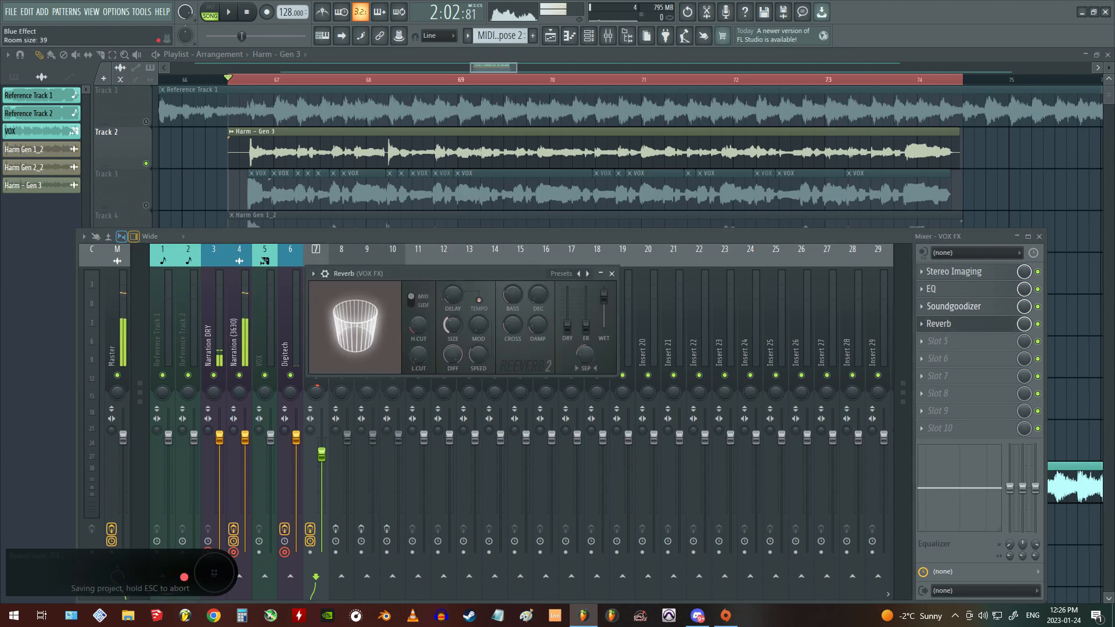
click(611, 274)
key(space)
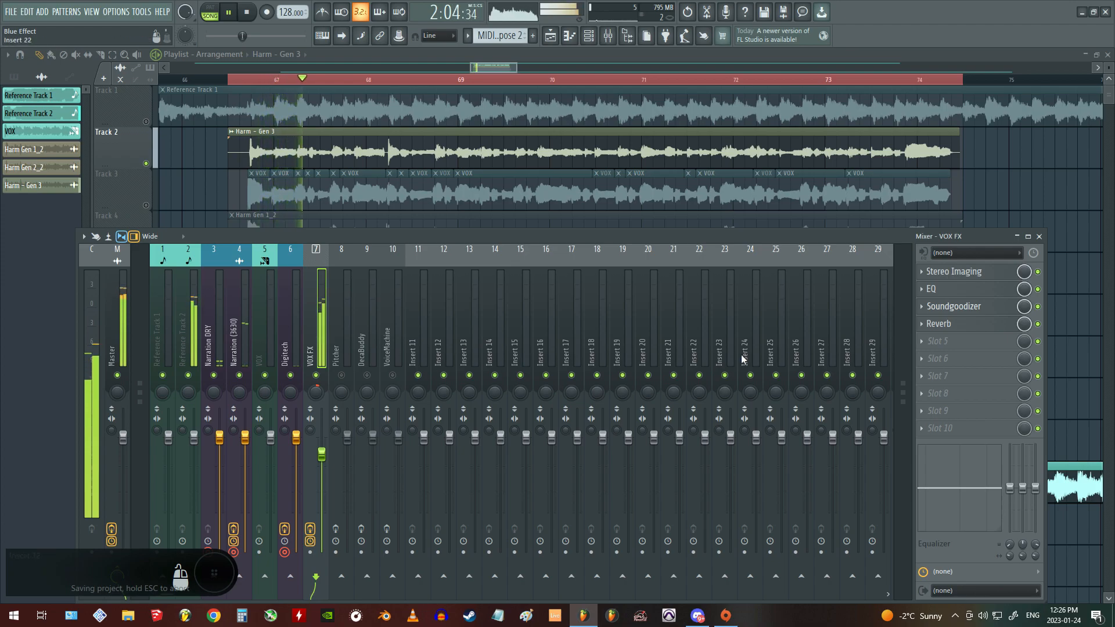
click(977, 331)
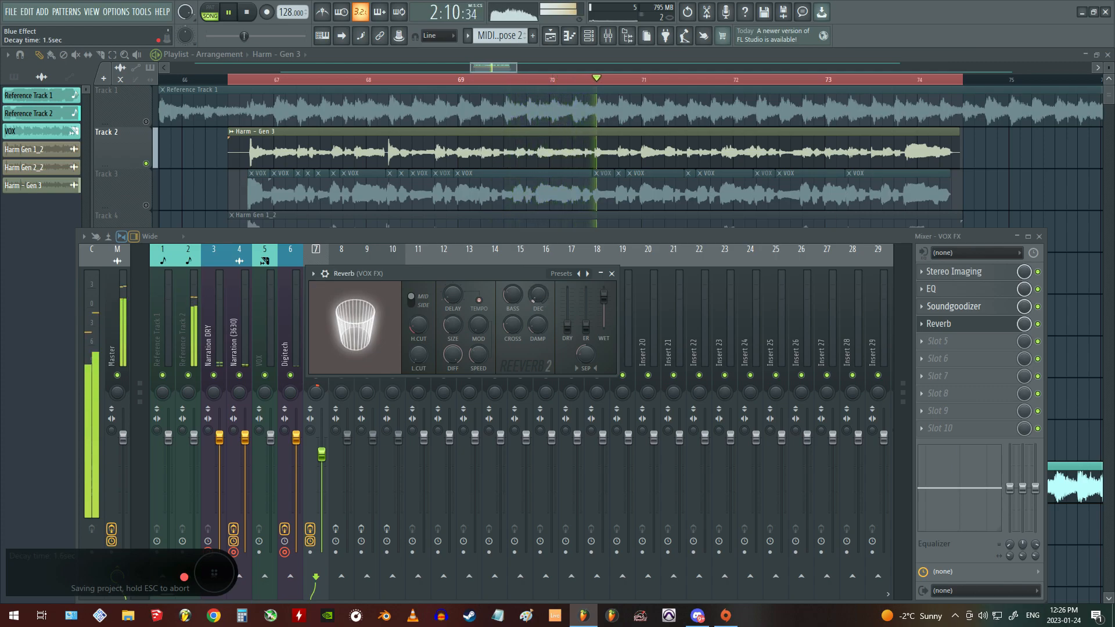
key(space)
click(613, 274)
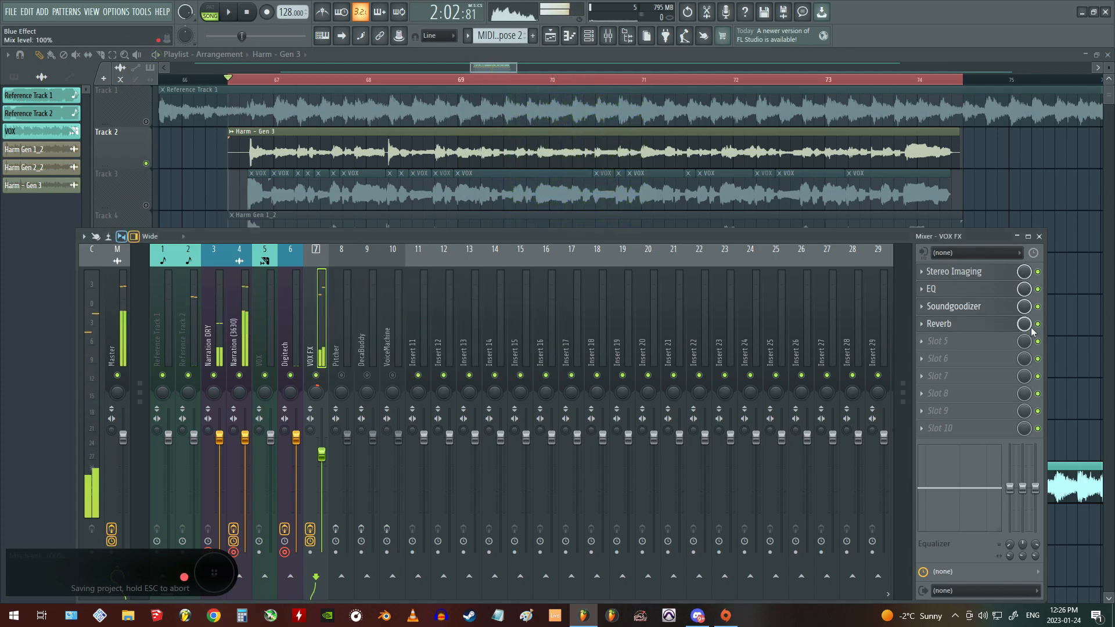
Step: Lower the Reverb slot's mix level to about 16% and set the EQ's band 1 frequency to about 101 Hz during playback
key(space)
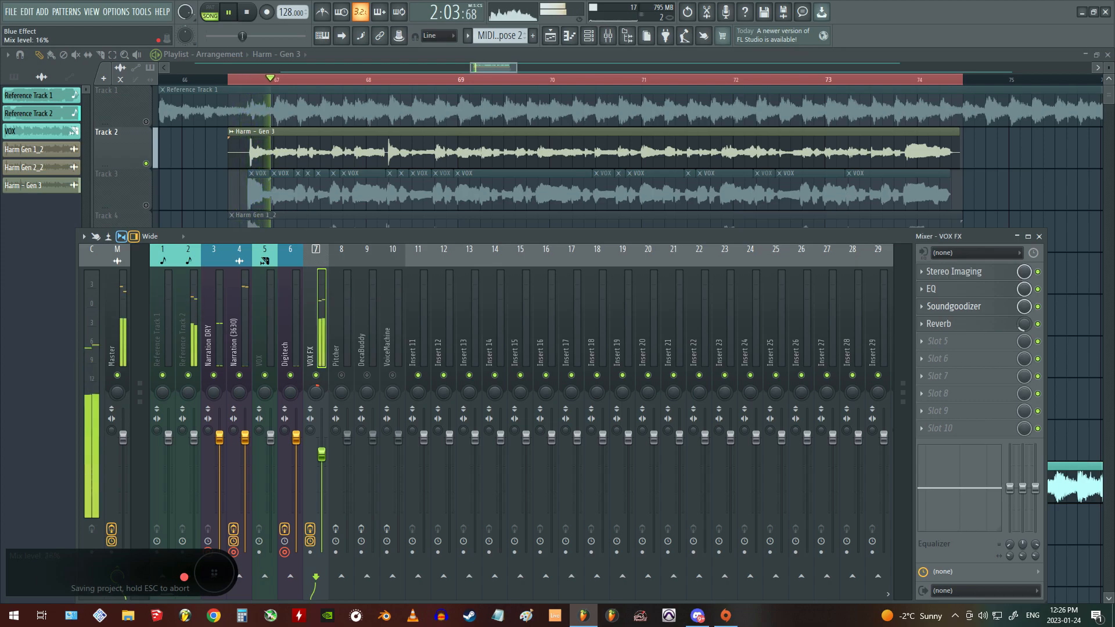
click(958, 288)
drag(399, 376, 399, 402)
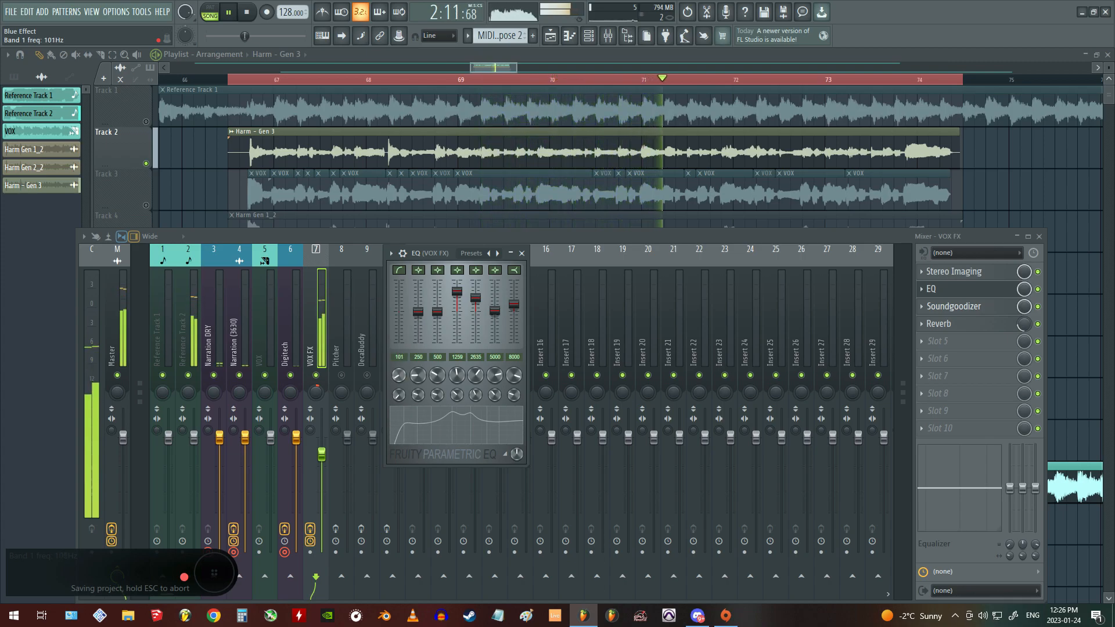
click(522, 253)
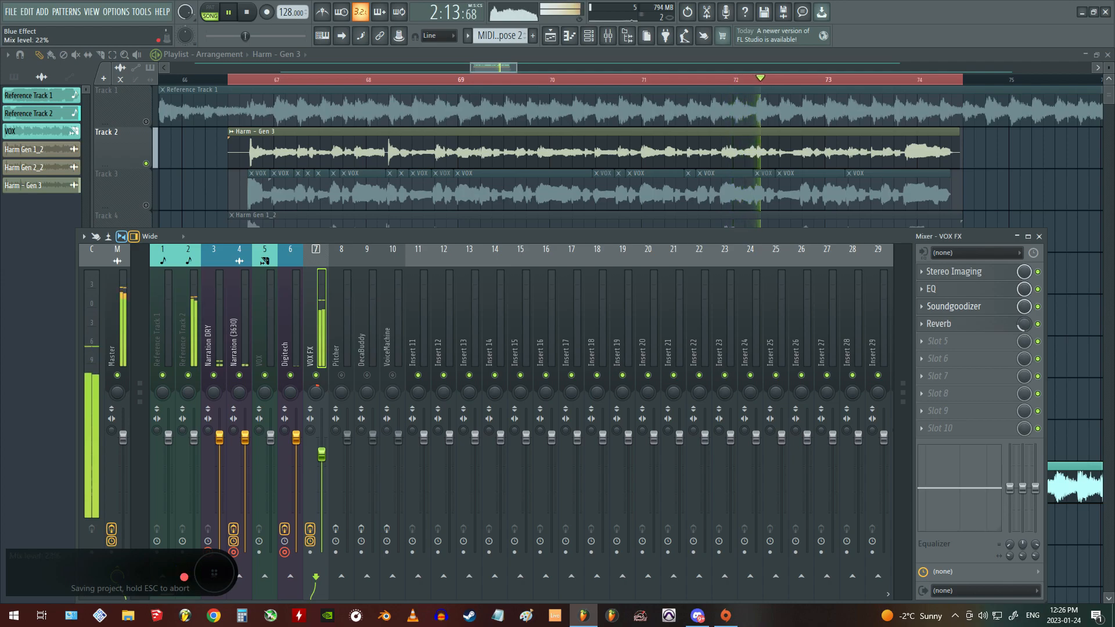
drag(1024, 325, 1023, 337)
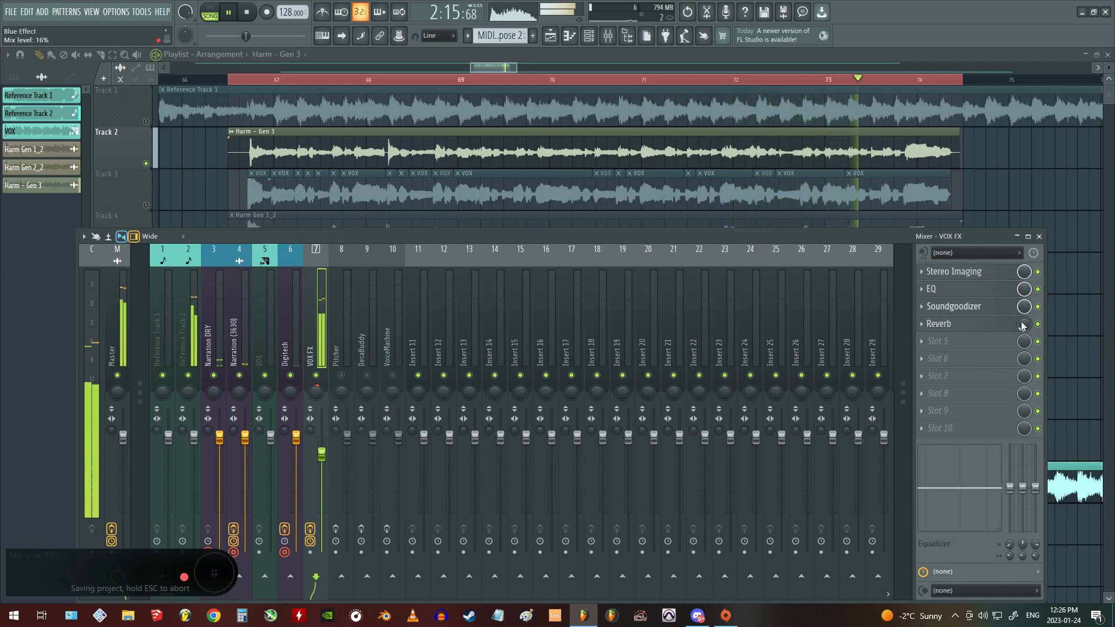
Step: Check the Soundgoodizer's amount and mode settings on the VOX FX track
click(947, 289)
click(958, 306)
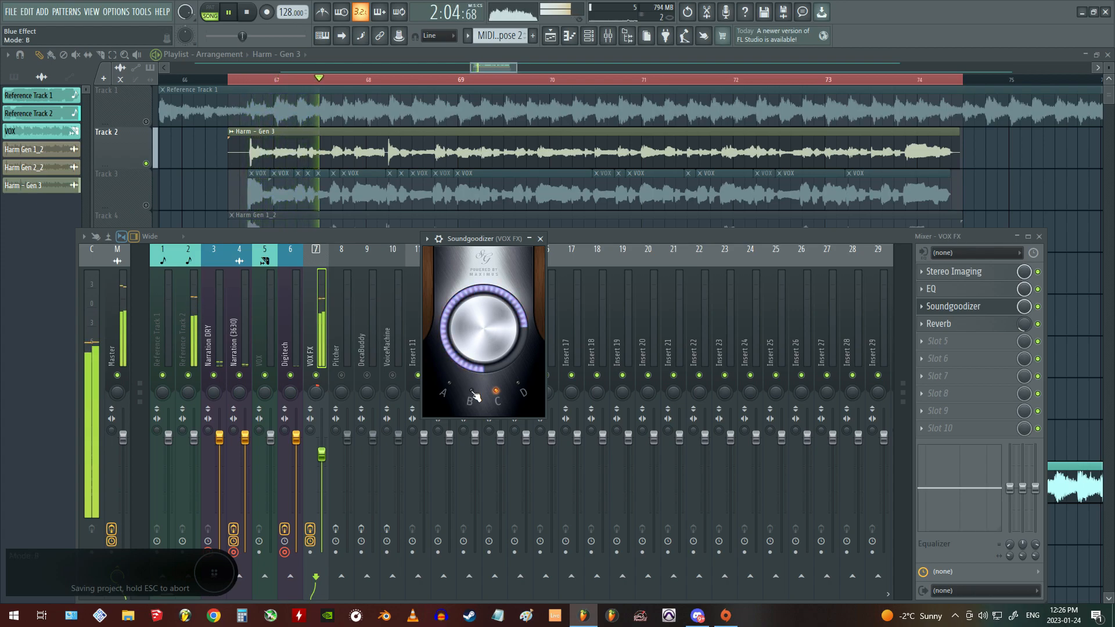
click(540, 239)
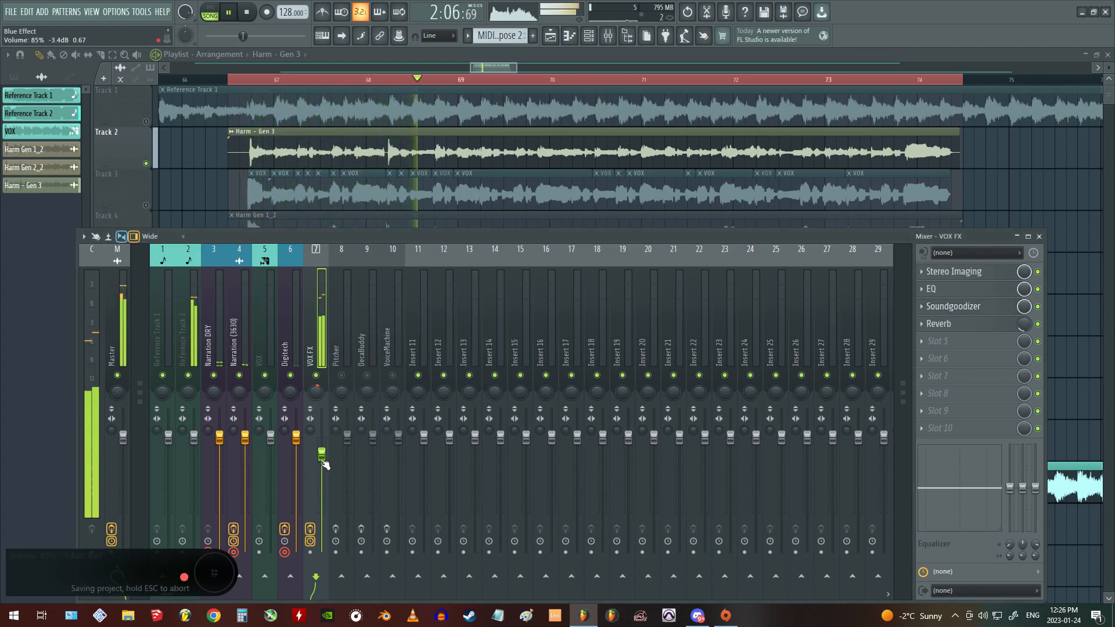
Step: Narrow the EQ's band 1 width, raise its frequency slightly, and lower the VOX FX track's volume a little
click(967, 288)
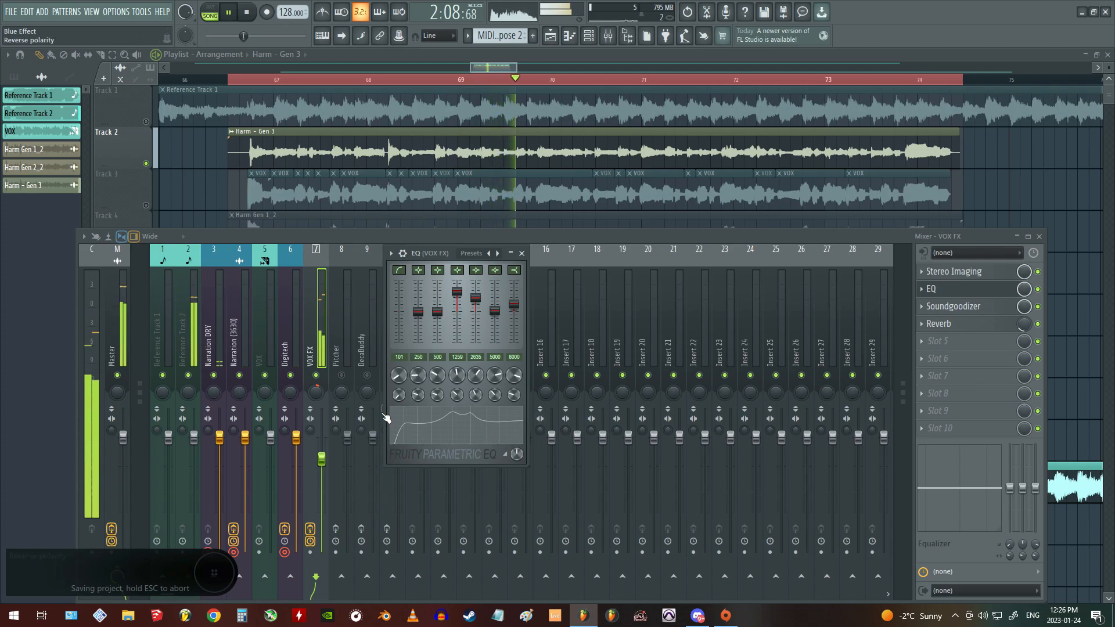
drag(399, 395, 399, 415)
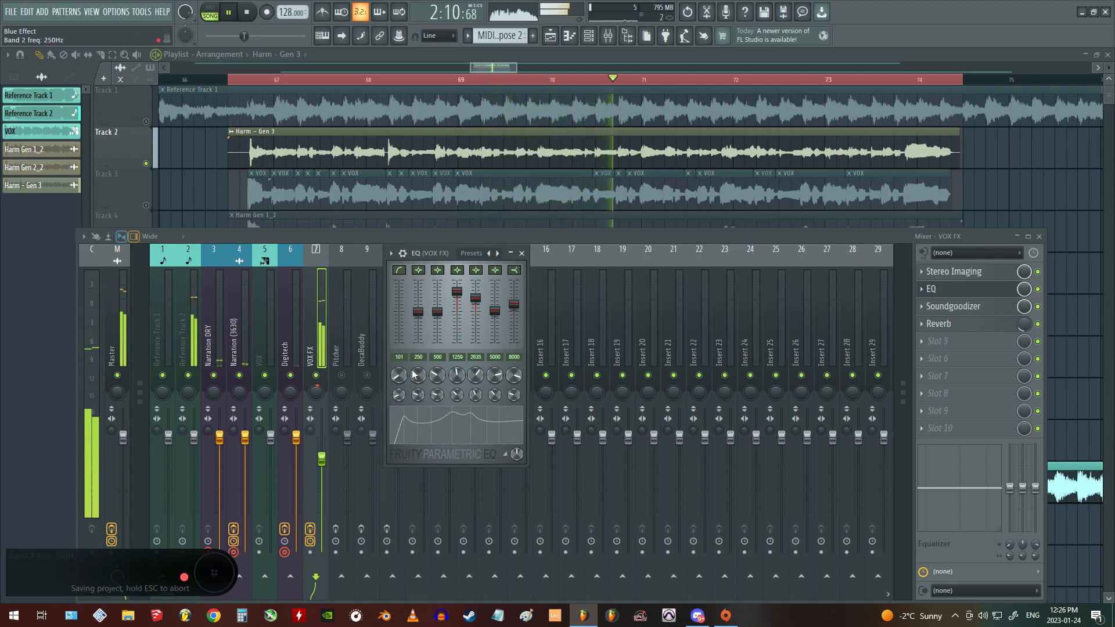
mouse_move(399, 375)
mouse_down()
mouse_move(399, 360)
mouse_move(398, 391)
mouse_move(399, 369)
mouse_up()
click(521, 254)
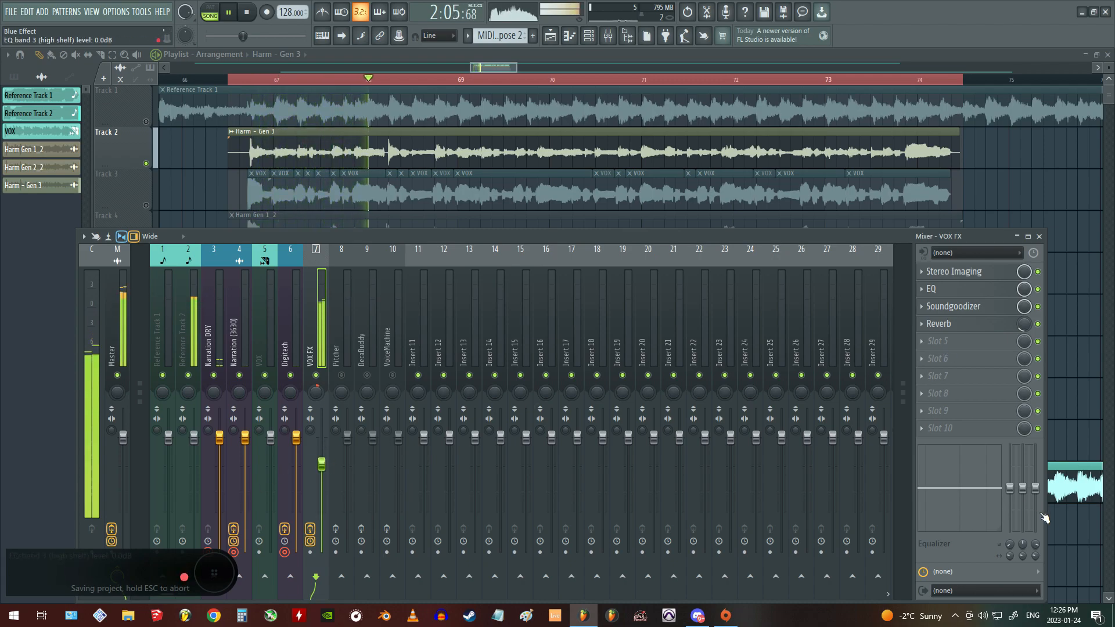
Step: In the VOX FX track's built-in equalizer, cut band 2 by about 7.8 dB near 2.8 kHz and boost the high shelf 8 dB
mouse_move(1023, 544)
mouse_down()
mouse_move(1026, 561)
mouse_move(1025, 531)
mouse_up()
drag(983, 492, 997, 468)
key(space)
Step: Lower the built-in equalizer's high-shelf frequency to about 6.2 kHz and raise the VOX FX volume slightly while auditioning
key(space)
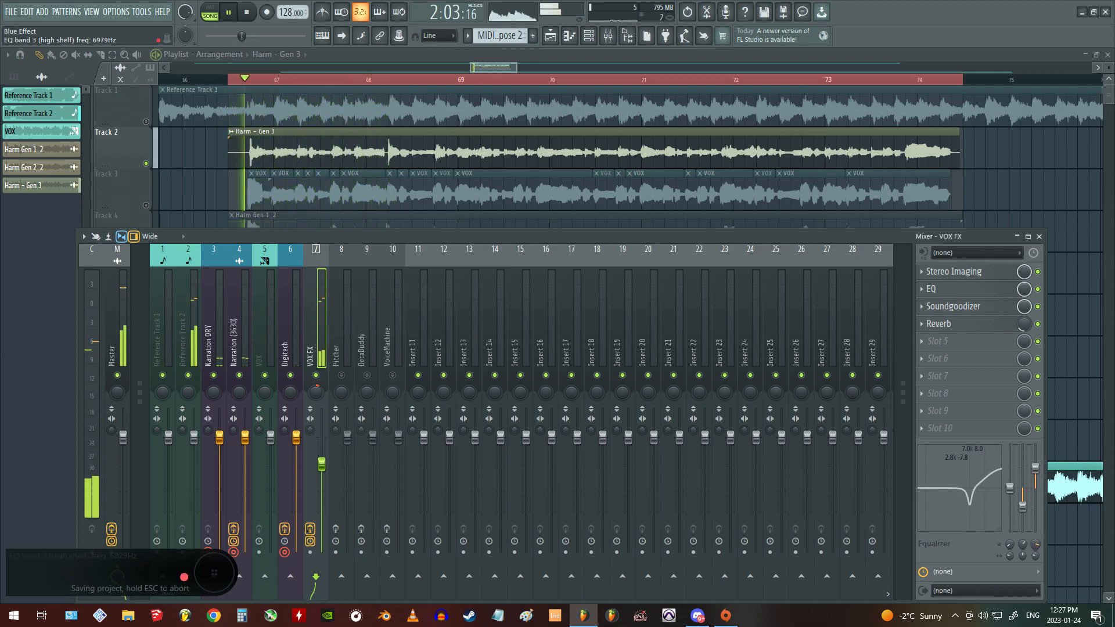
scroll(1036, 545, down, 5)
scroll(1036, 545, down, 1)
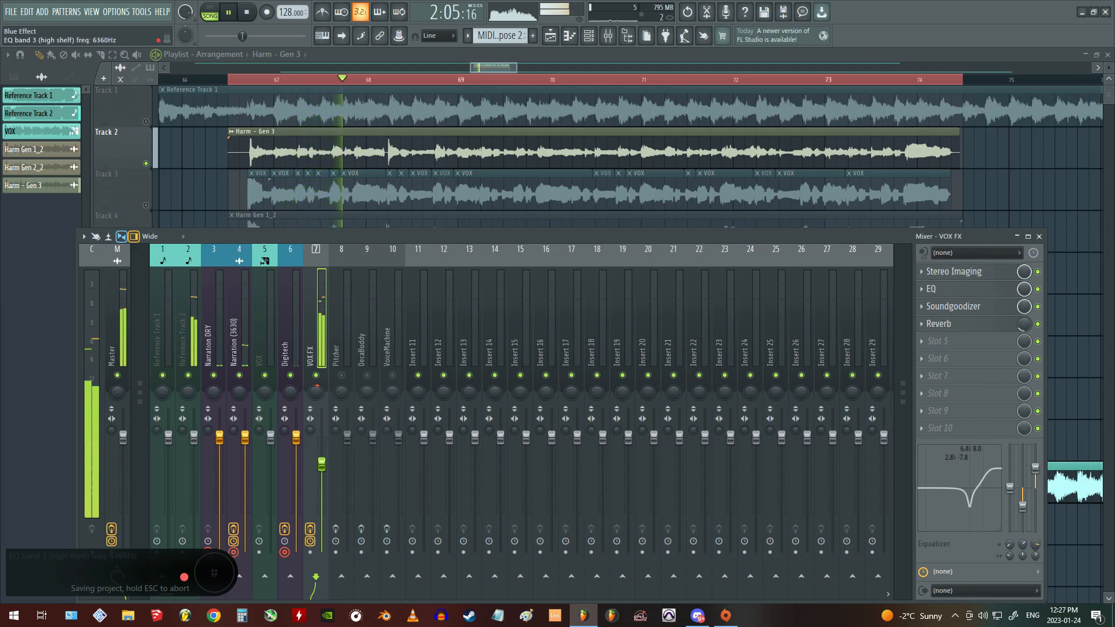
key(space)
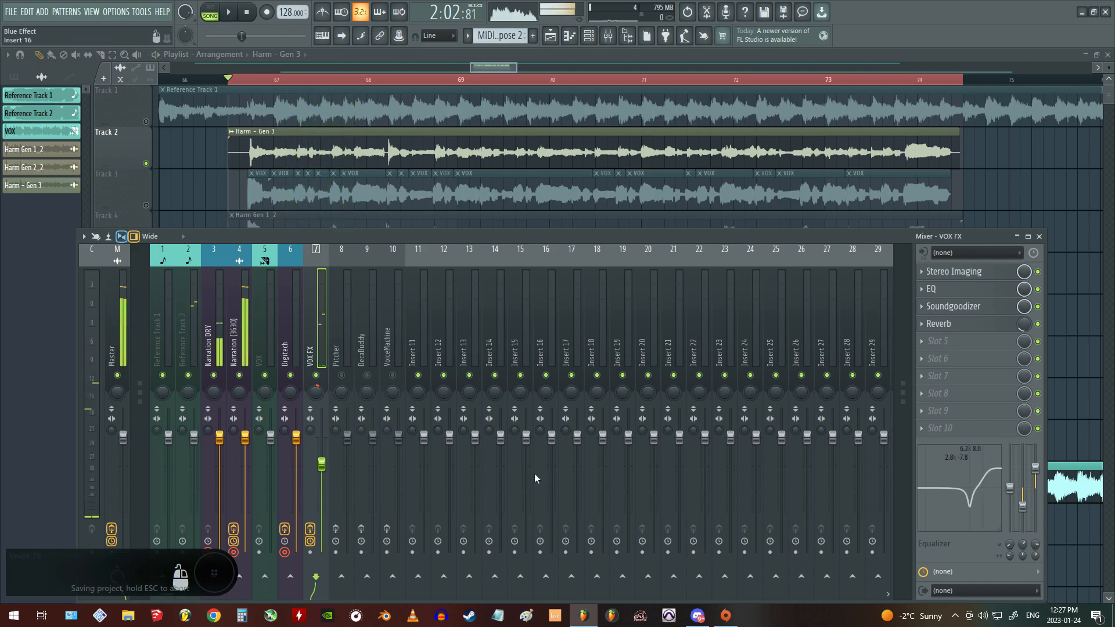
key(space)
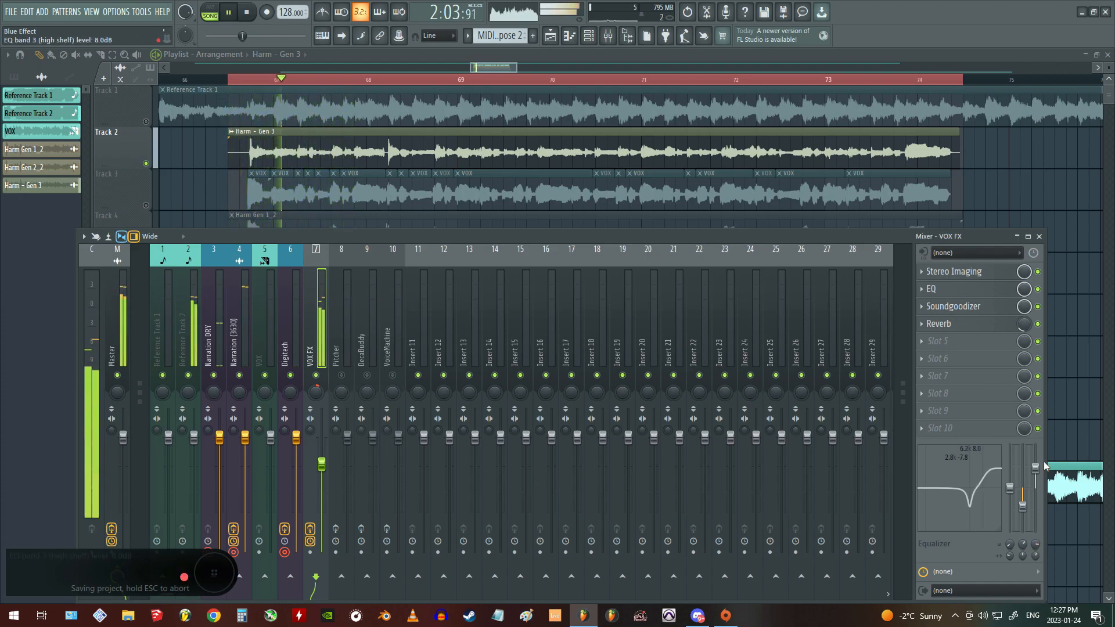
drag(322, 468, 322, 466)
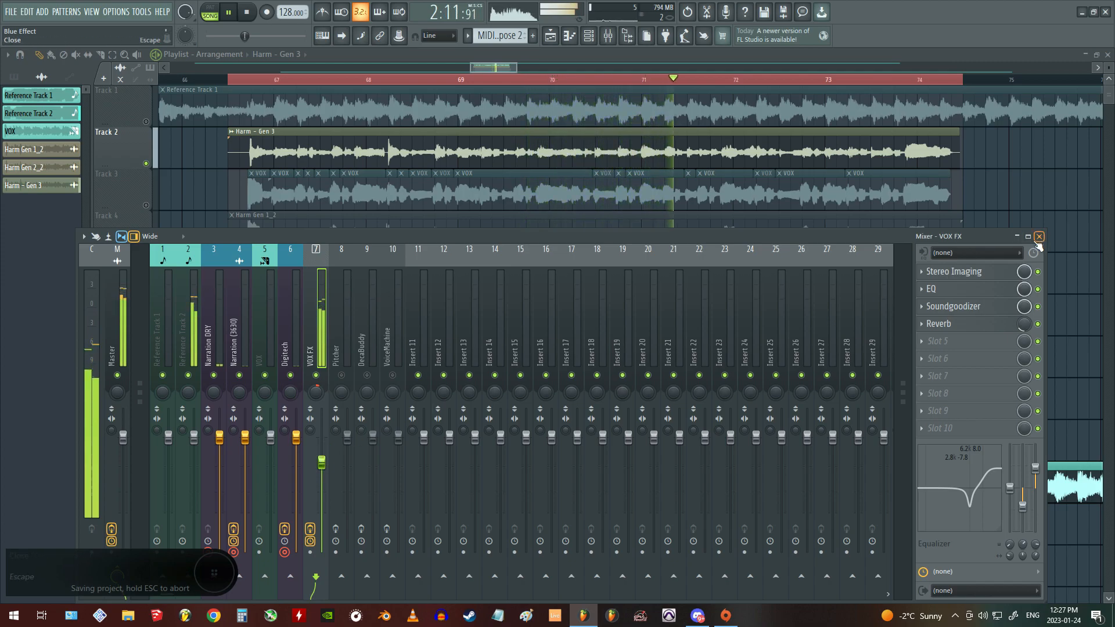
Step: Stop playback and review the VOX and harmony clips in the playlist alongside the mixer
key(space)
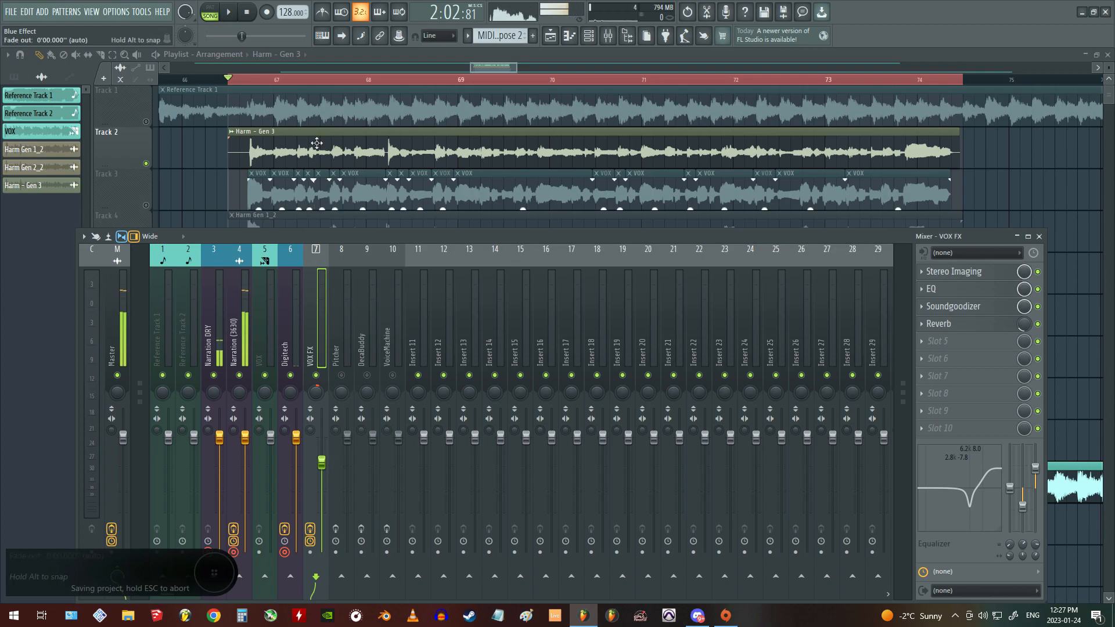
scroll(346, 79, down, 4)
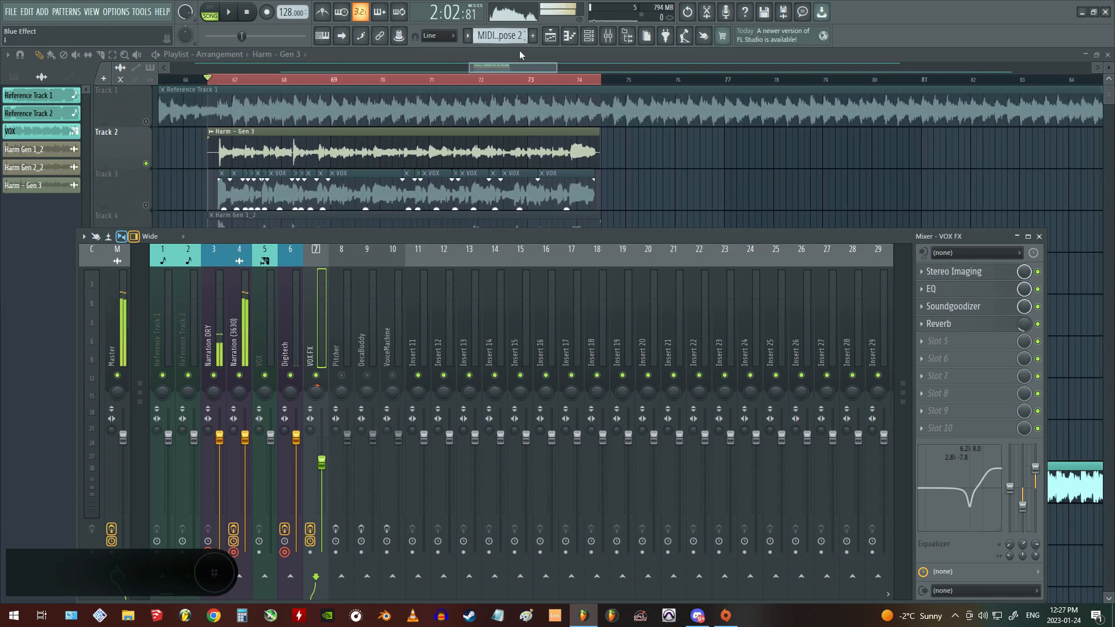
key(F9)
drag(524, 68, 517, 68)
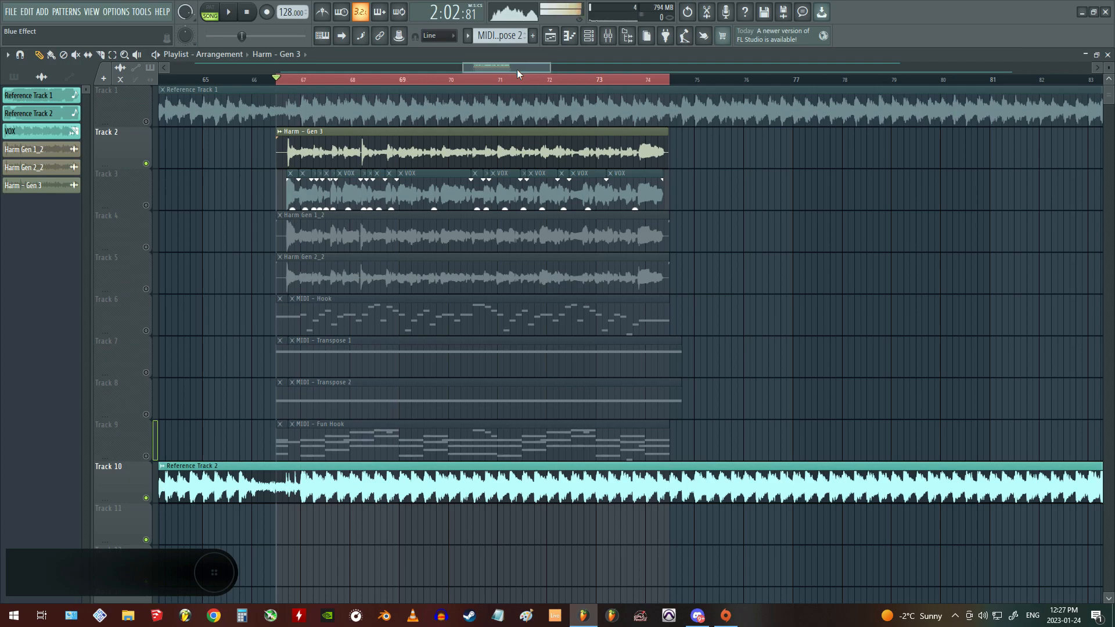
key(F9)
drag(485, 236, 499, 174)
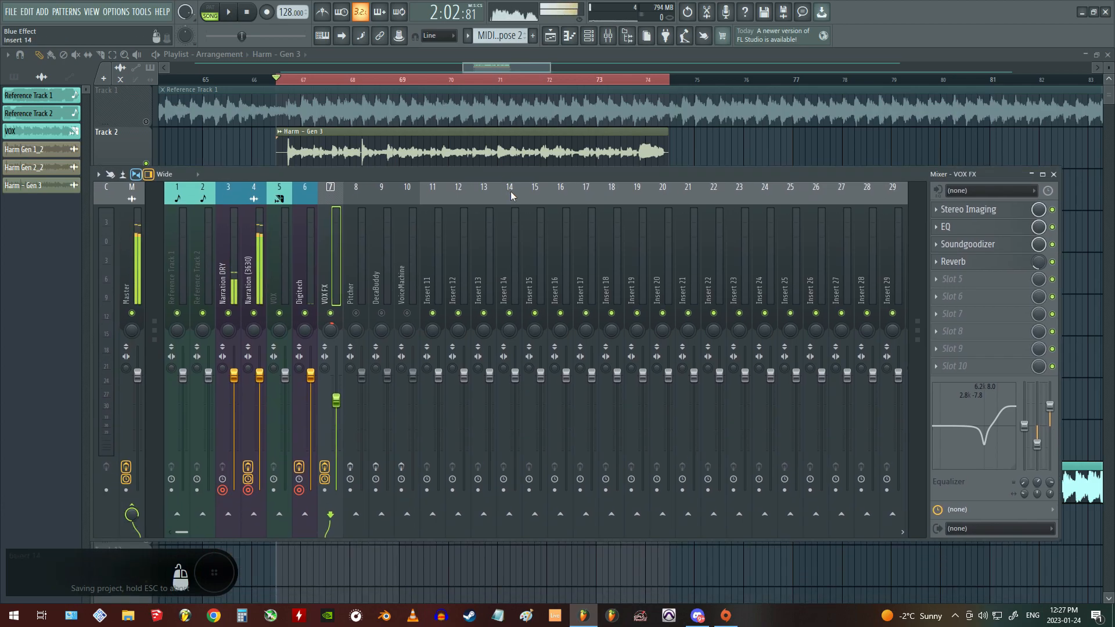
drag(521, 192, 557, 207)
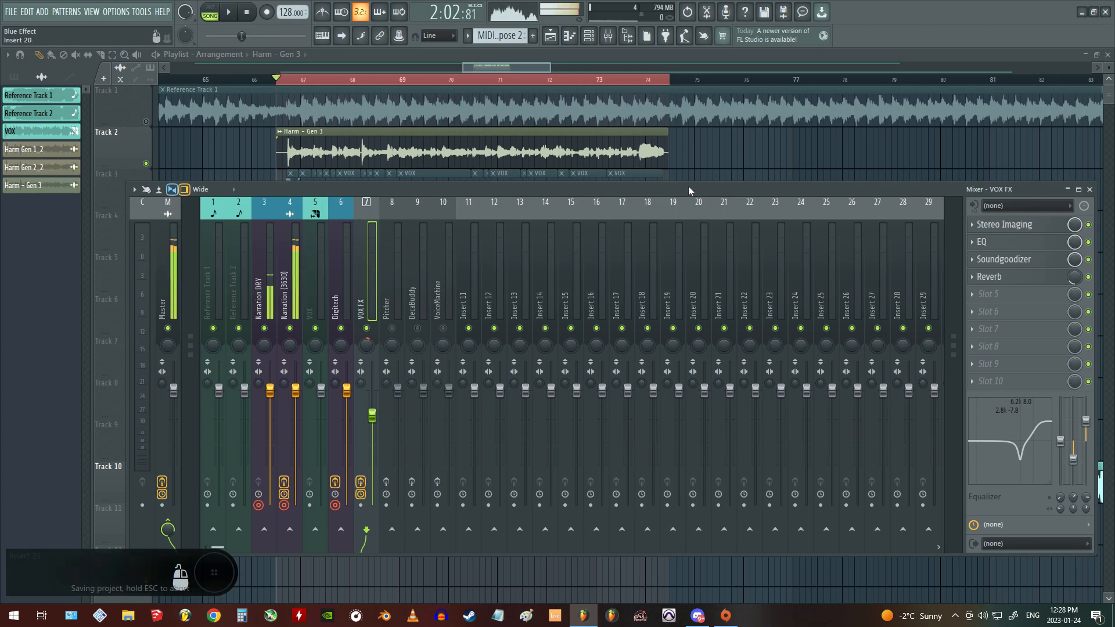
drag(688, 186, 683, 283)
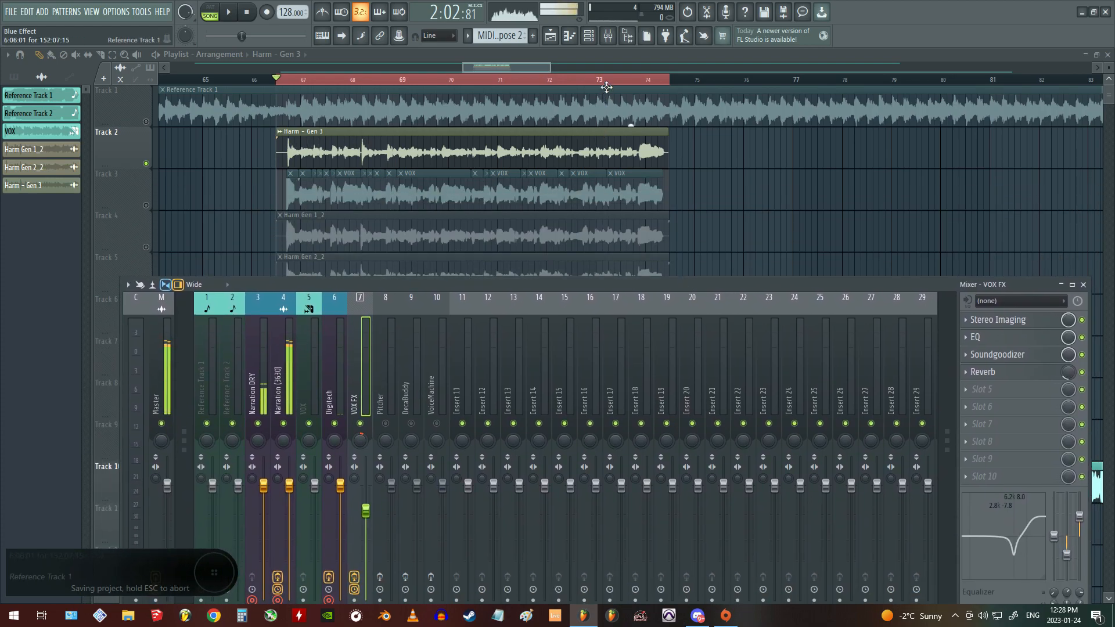
scroll(613, 86, down, 3)
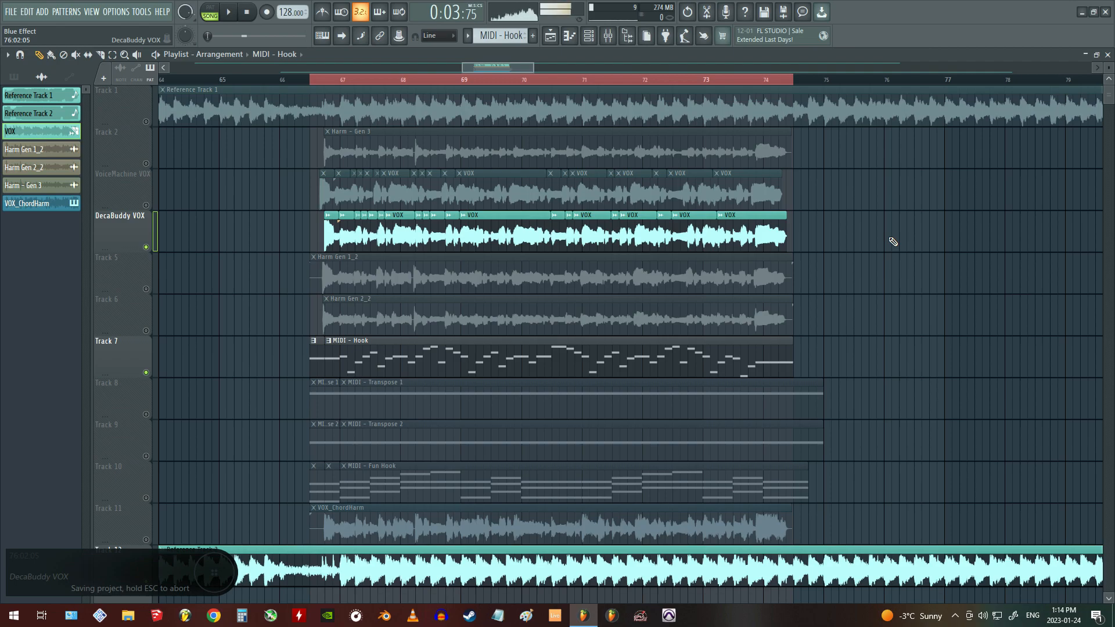
Step: Inspect the VOX mixer track's routing and the Pitcher, DecaBuddy and VoiceMachine tracks it feeds
key(F9)
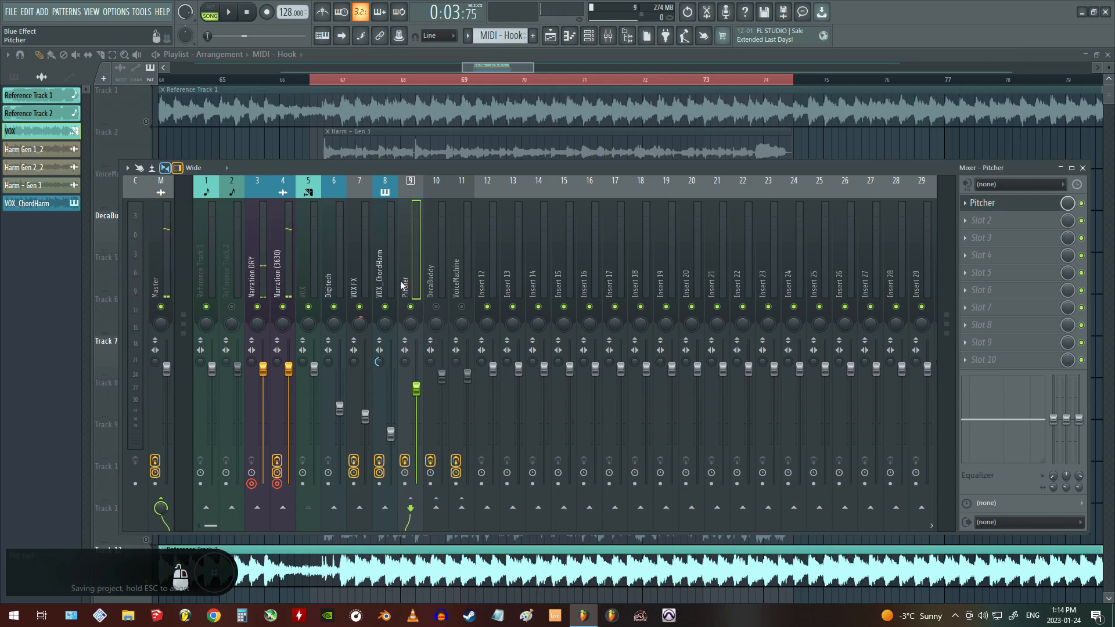
click(306, 288)
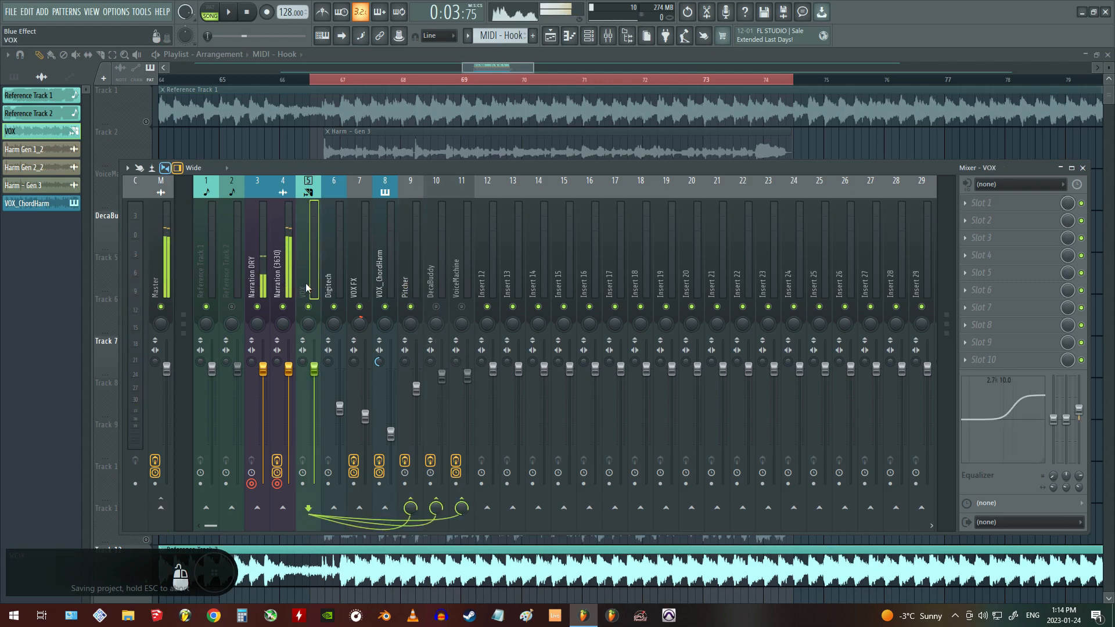
click(410, 284)
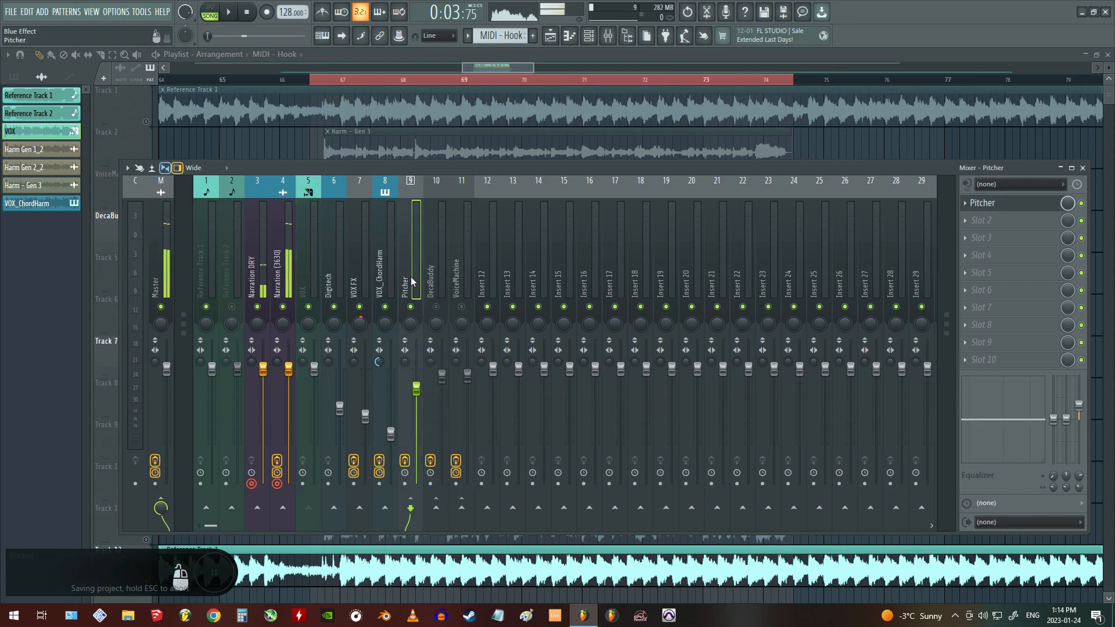
click(437, 289)
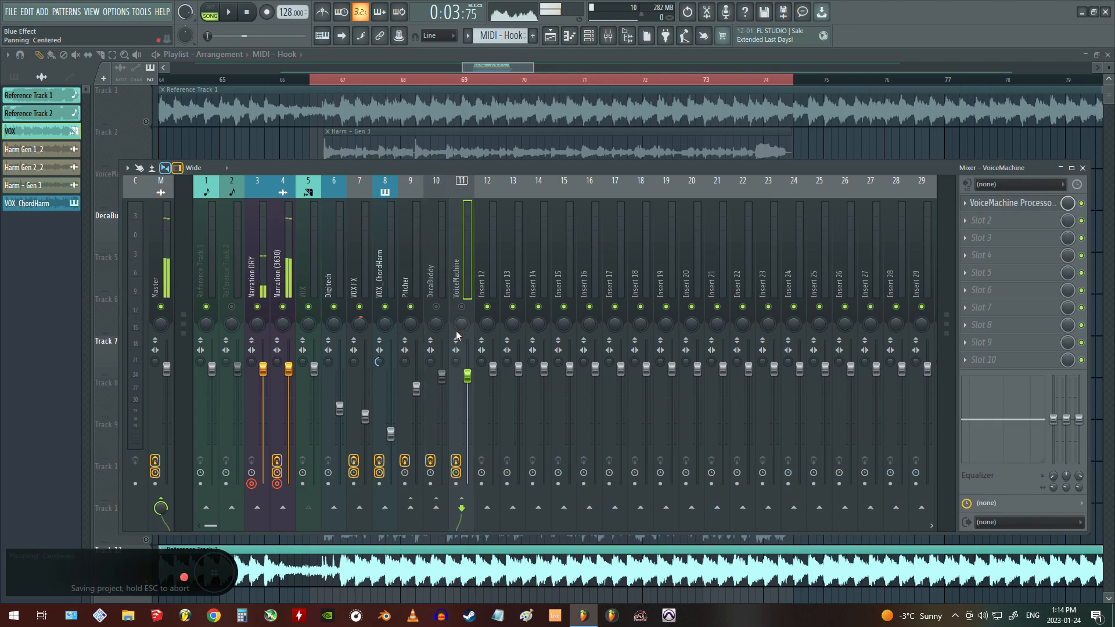
click(410, 288)
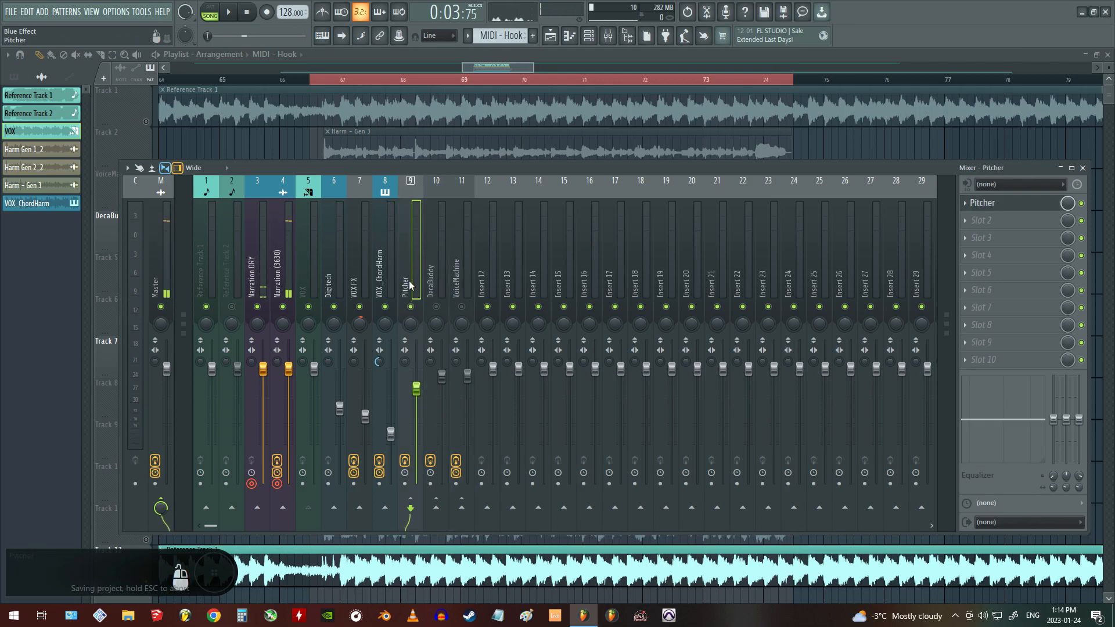
Step: Compare the Pitcher plugin's MIDI input port number with the MIDI Out channel's output port
click(999, 204)
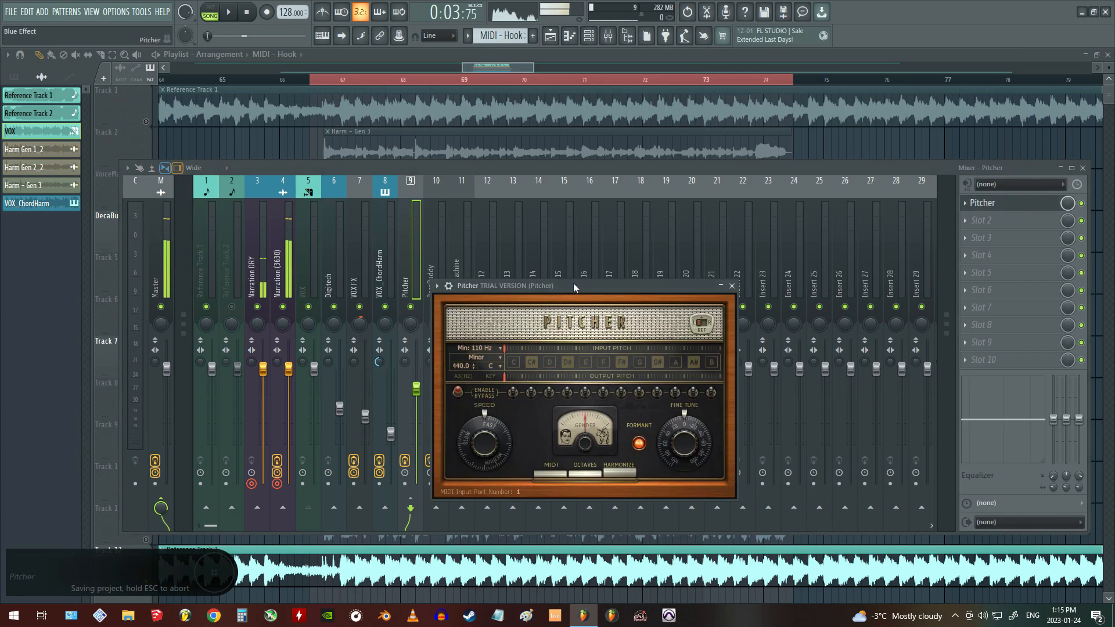
drag(573, 283, 596, 249)
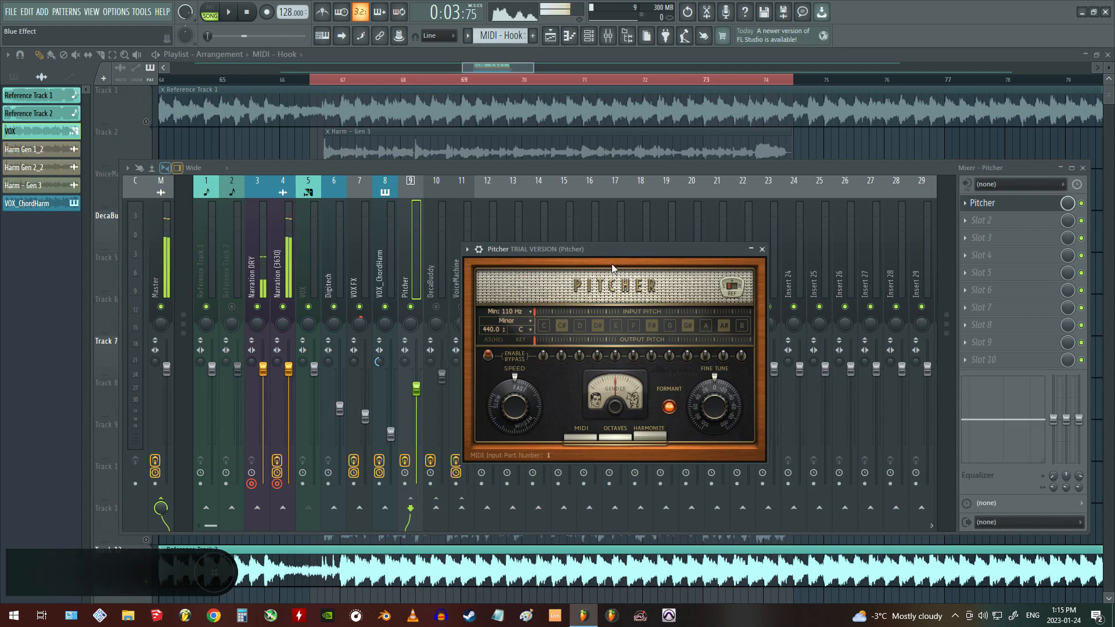
drag(618, 250, 614, 241)
key(F6)
click(480, 396)
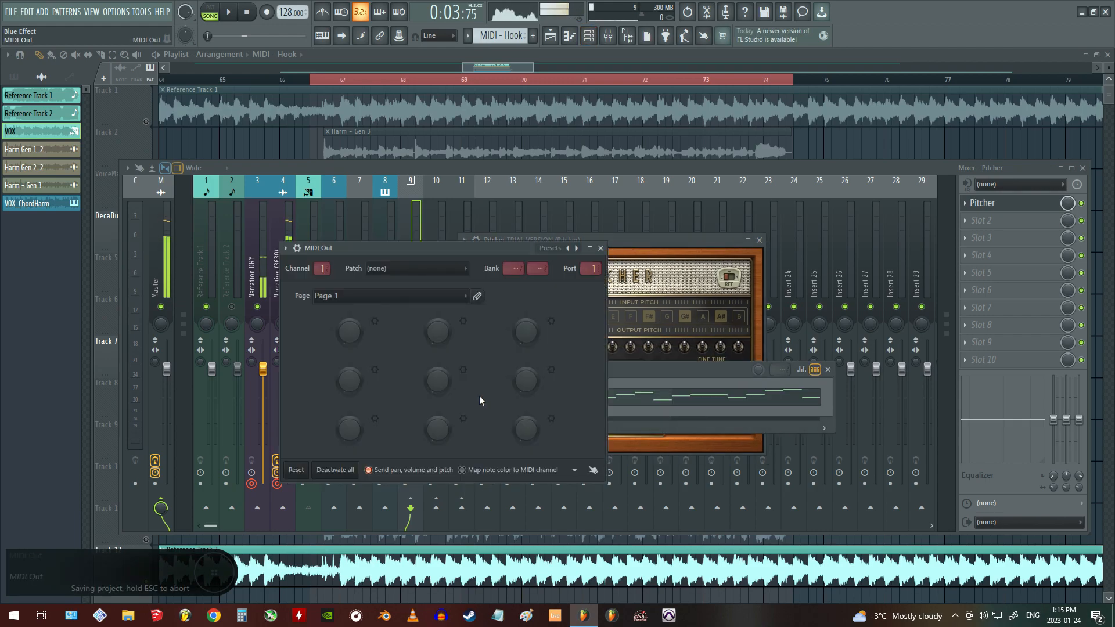
drag(478, 251, 682, 299)
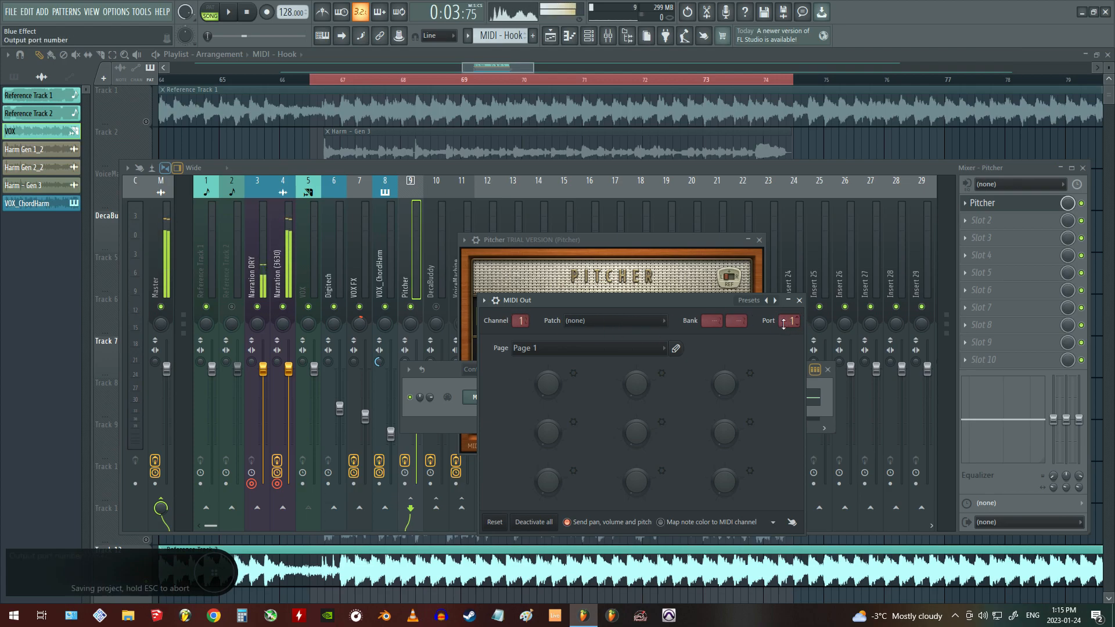
click(799, 300)
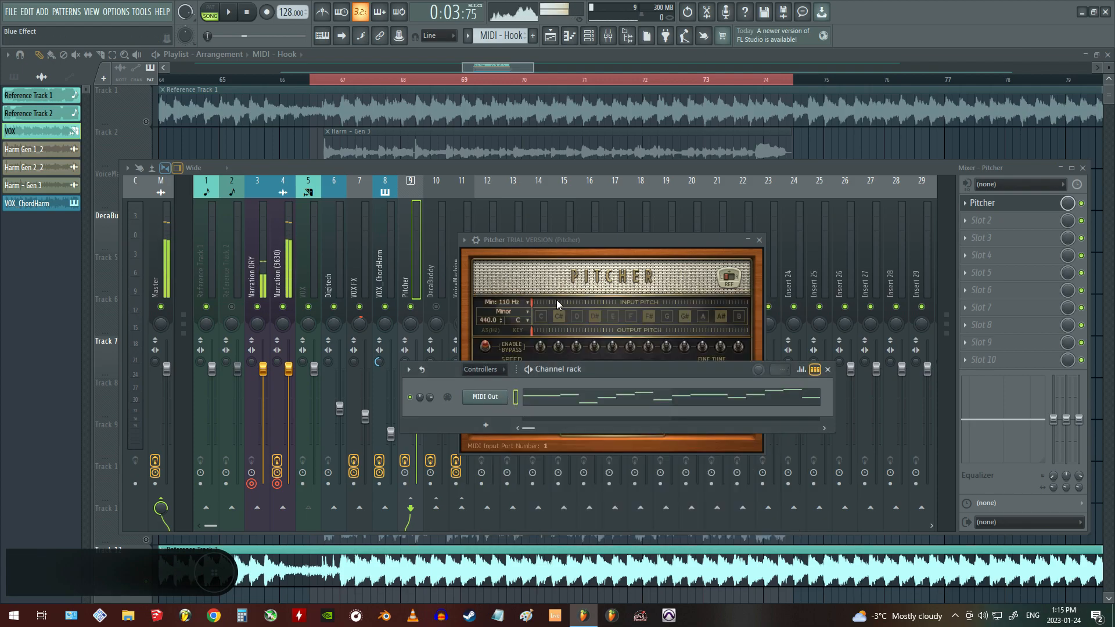
drag(586, 241, 597, 227)
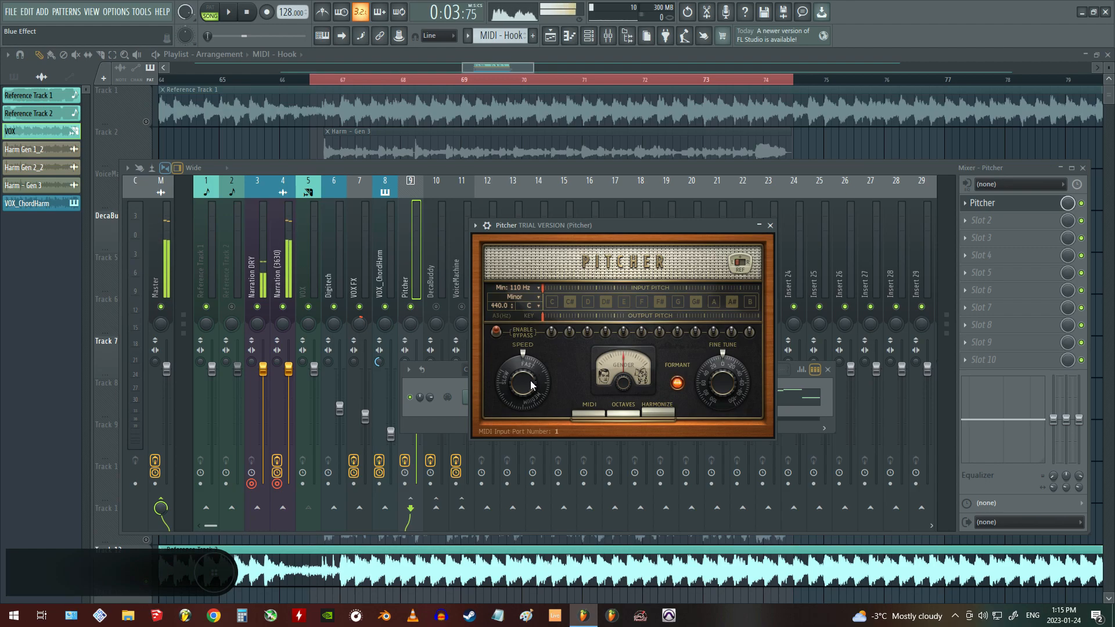
click(770, 225)
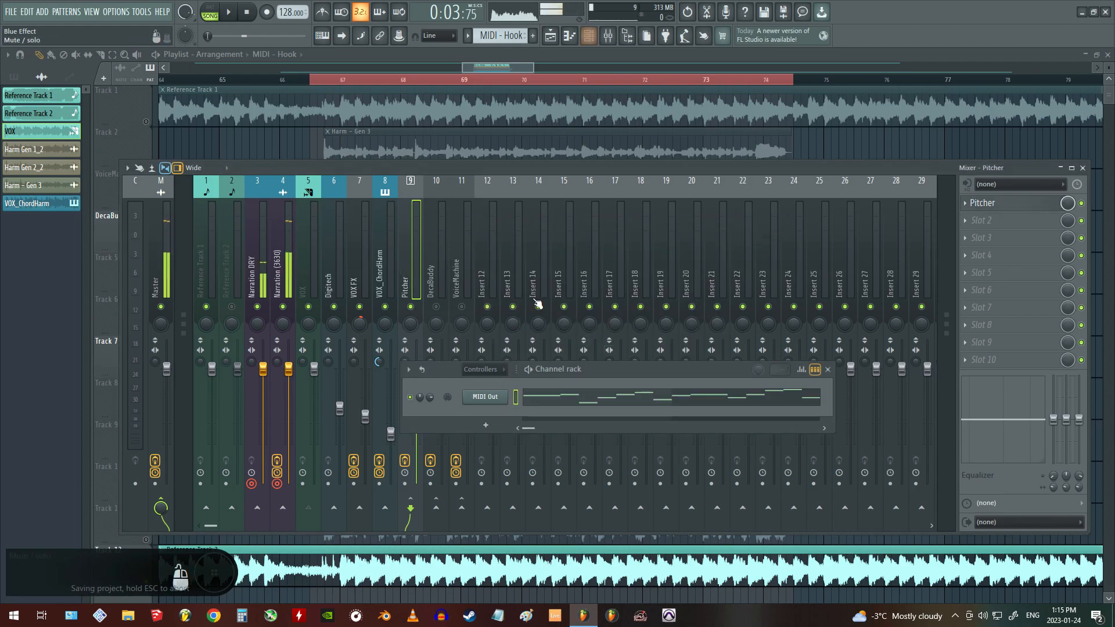
Step: Set the MIDI Out channel's root note to C6
click(485, 397)
click(495, 300)
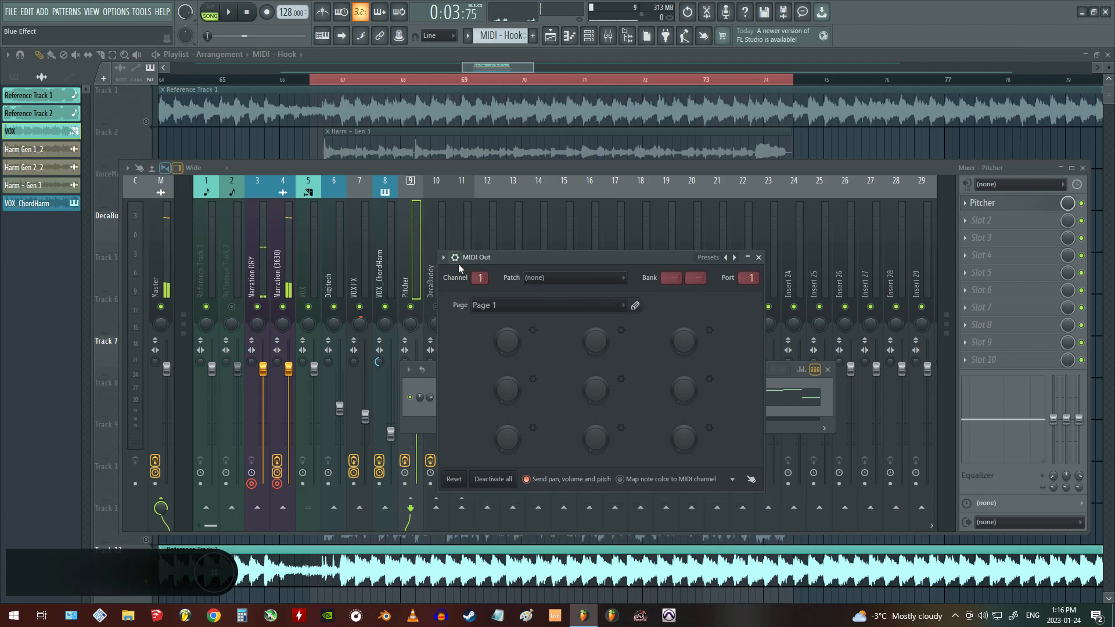
click(479, 279)
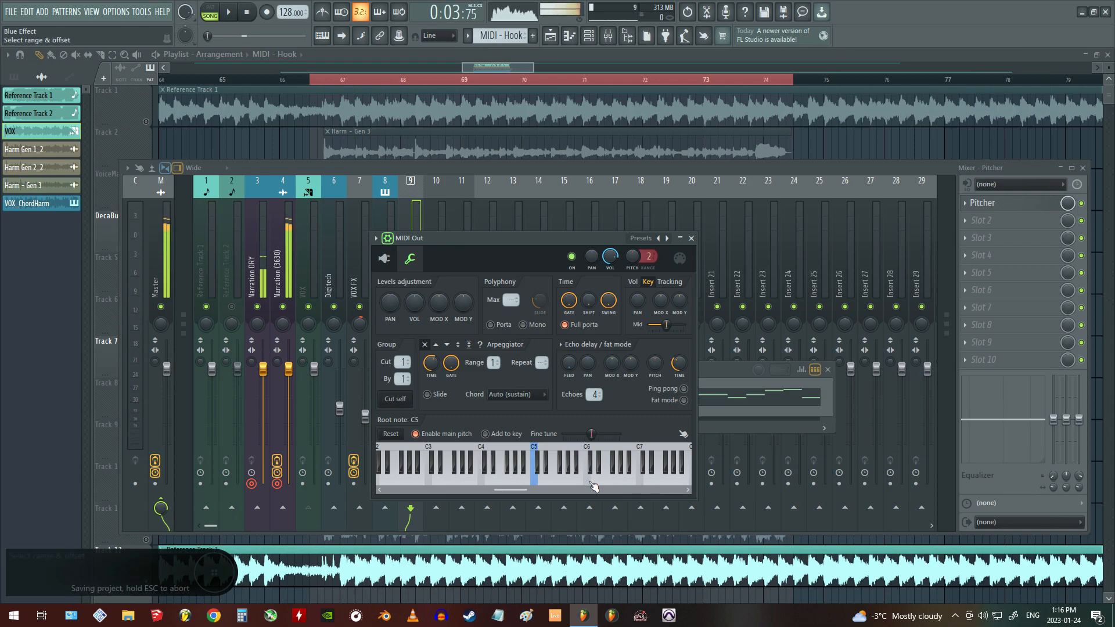
click(591, 483)
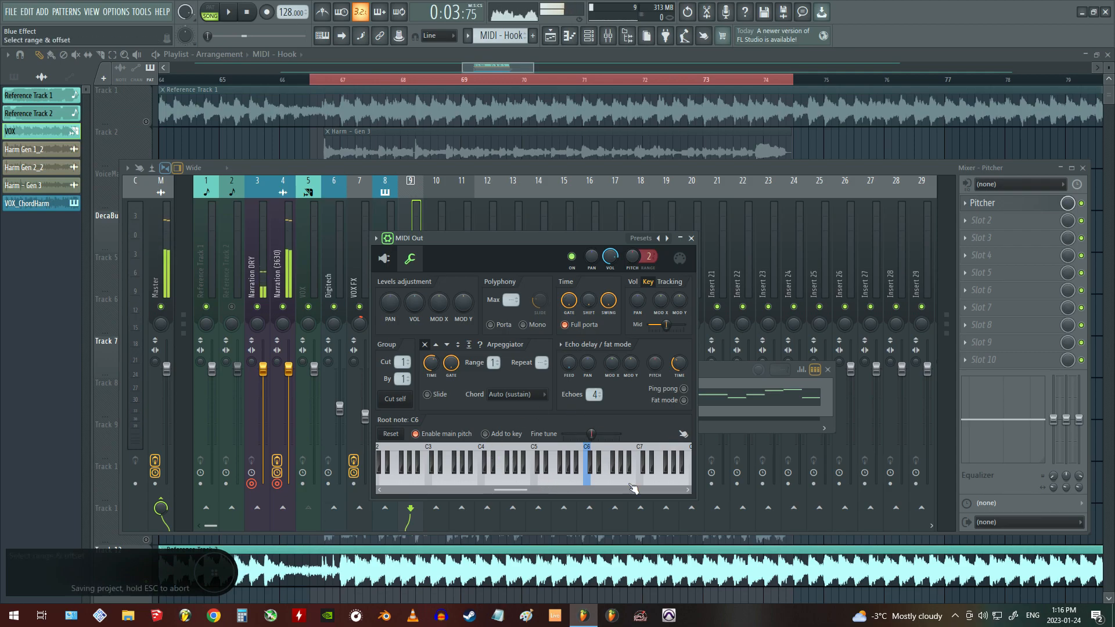
Step: Audition the hook from the start of the selection with the Pitcher plugin open, and save the project
drag(507, 166, 517, 169)
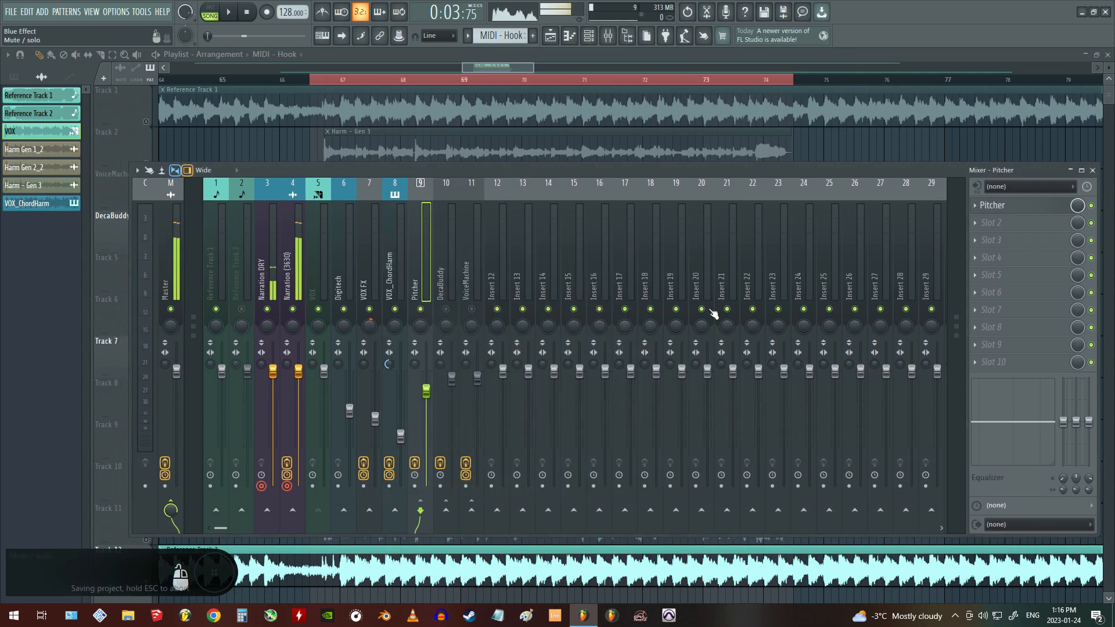
click(993, 205)
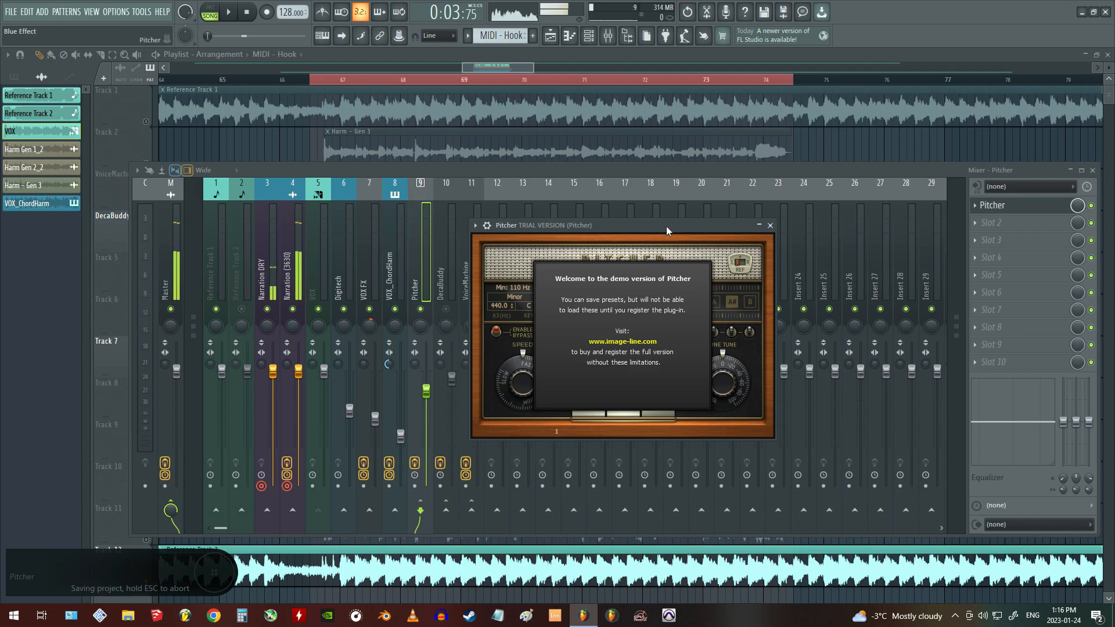
drag(666, 227, 634, 238)
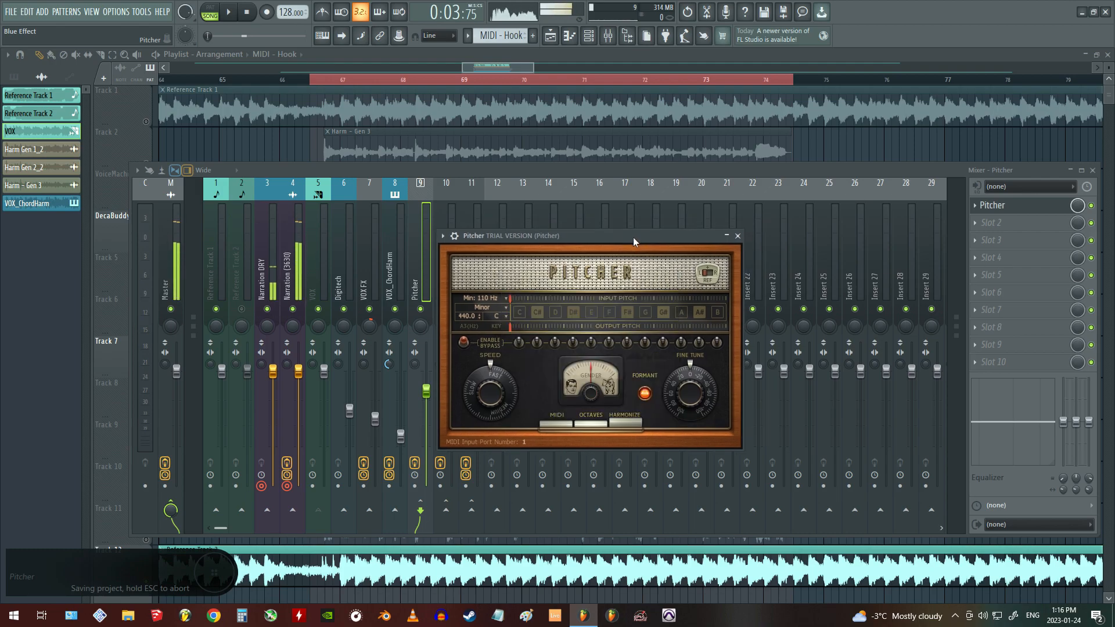
drag(634, 238, 665, 239)
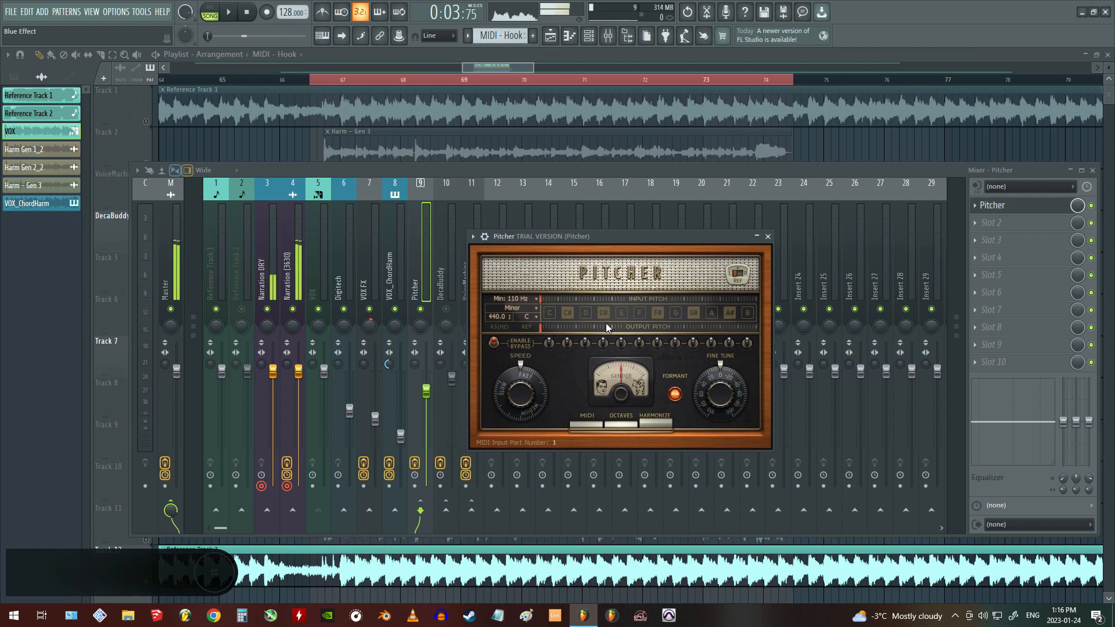
click(246, 11)
drag(643, 237, 658, 243)
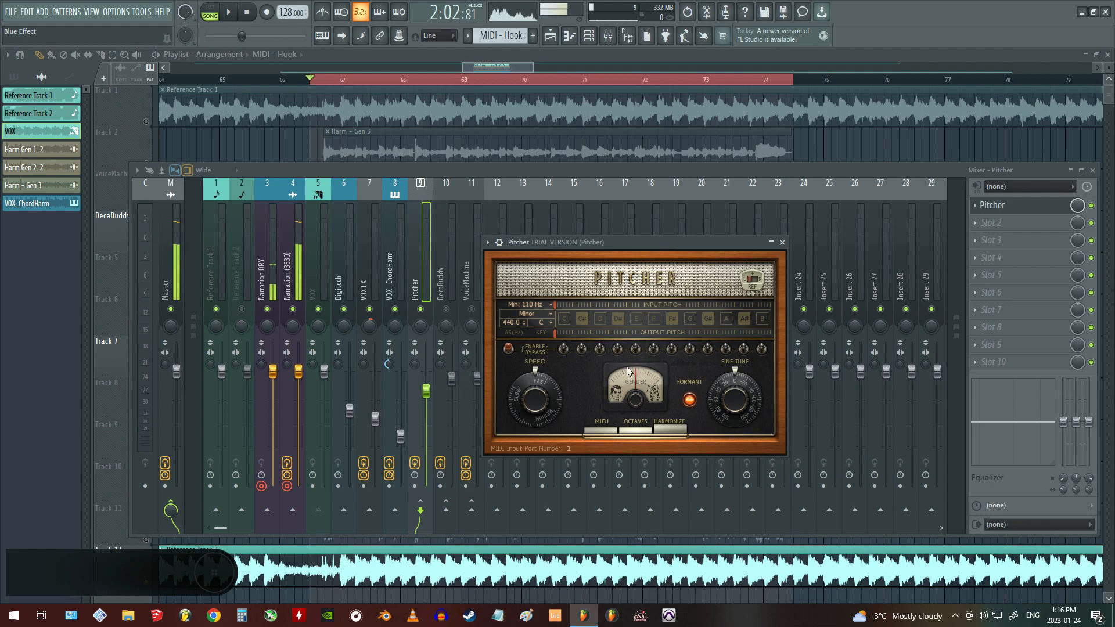
key(space)
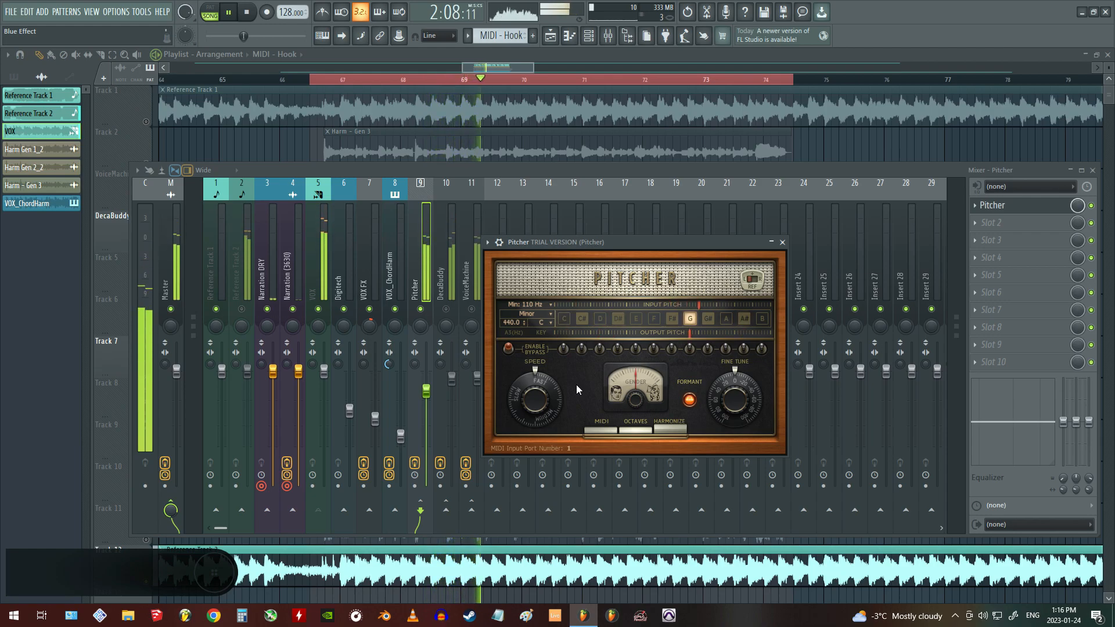
key(space)
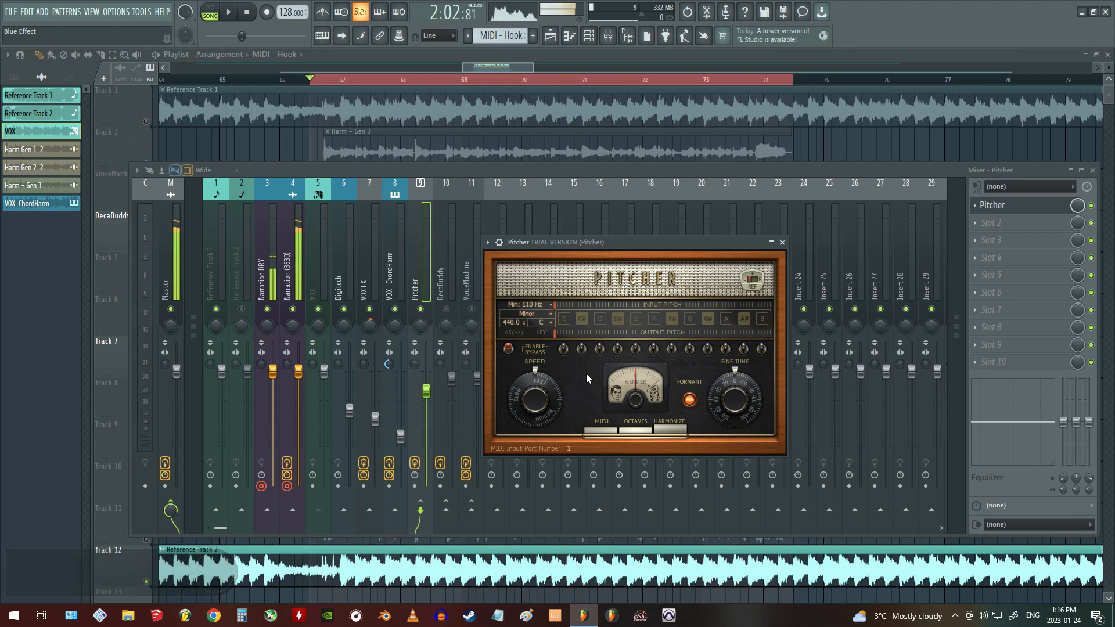
key(ctrl+s)
Step: Review the MIDI - Hook clip in the playlist, and switch the active harmony mixer track from Pitcher to DecaBuddy
key(F5)
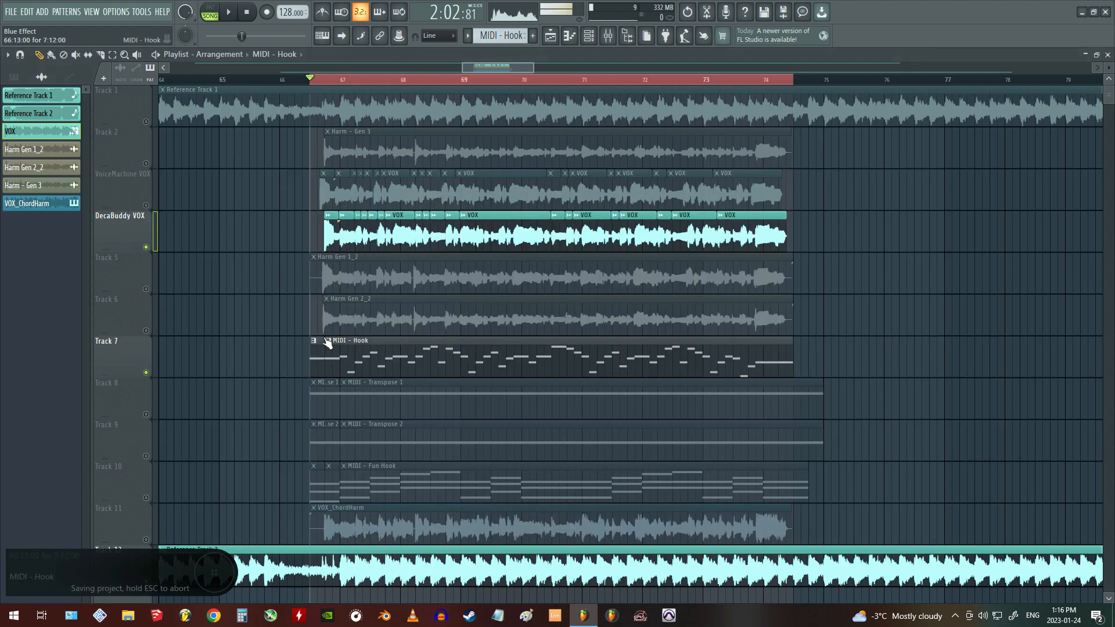
scroll(327, 343, down, 1)
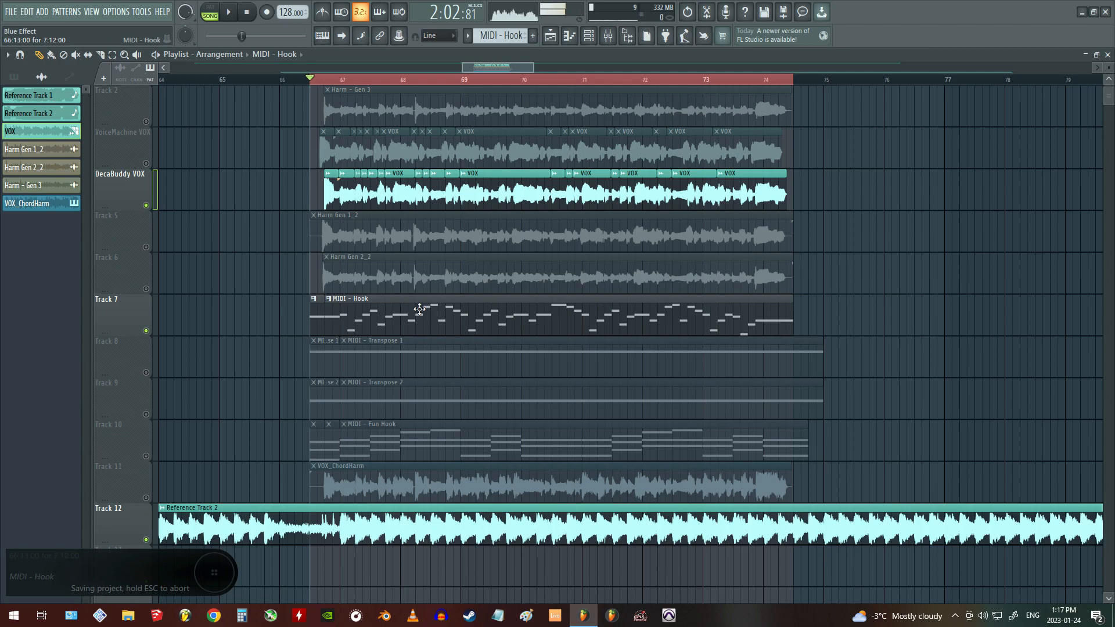
scroll(500, 108, down, 3)
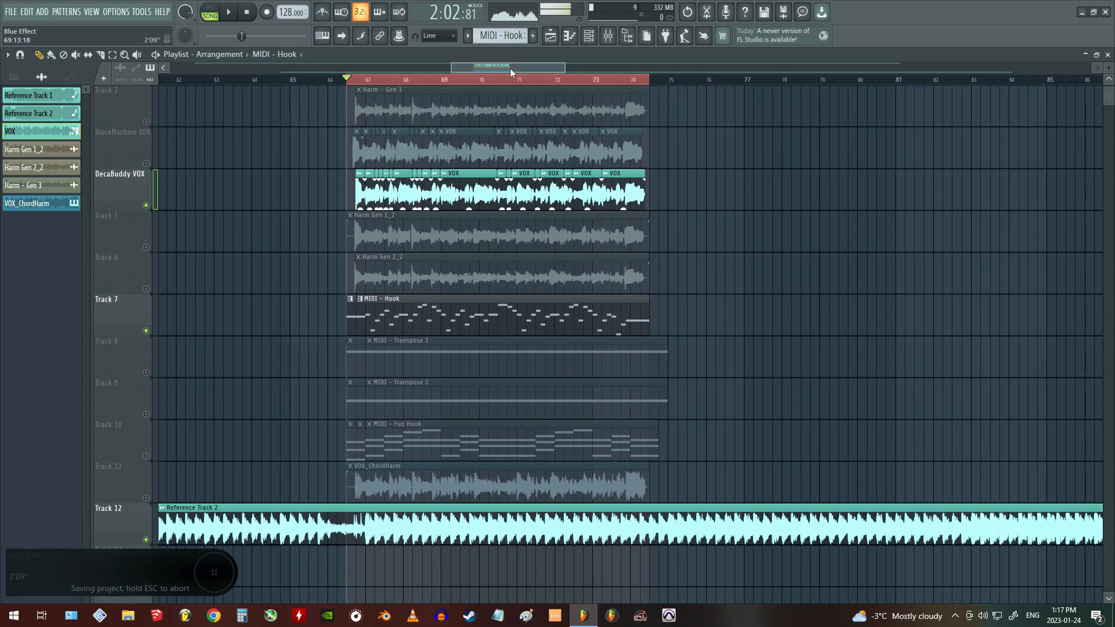
scroll(500, 109, up, 1)
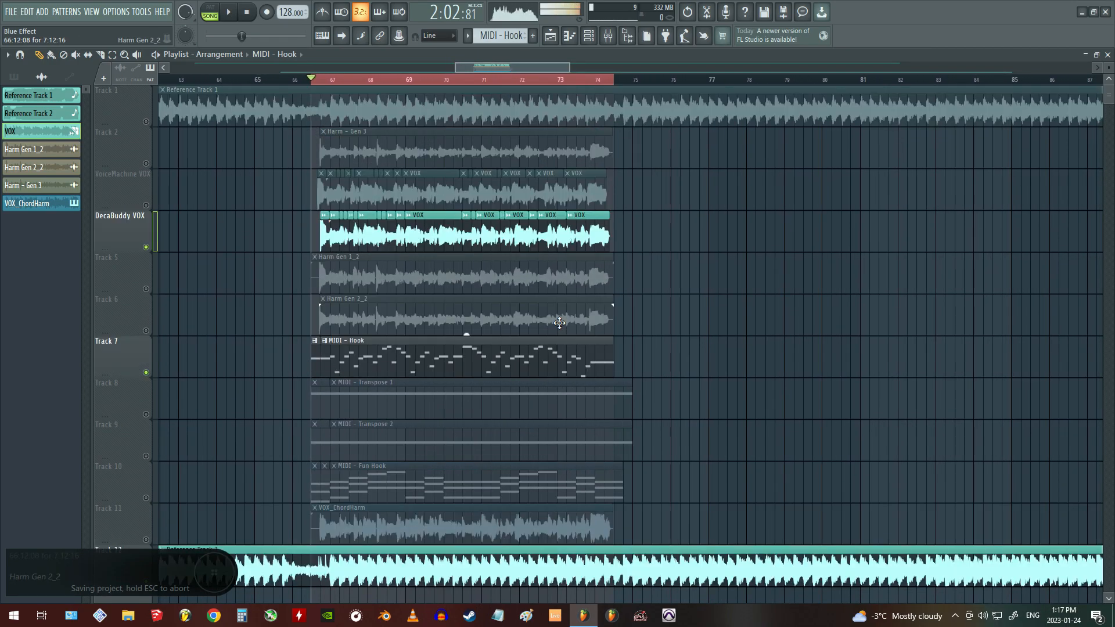
key(F9)
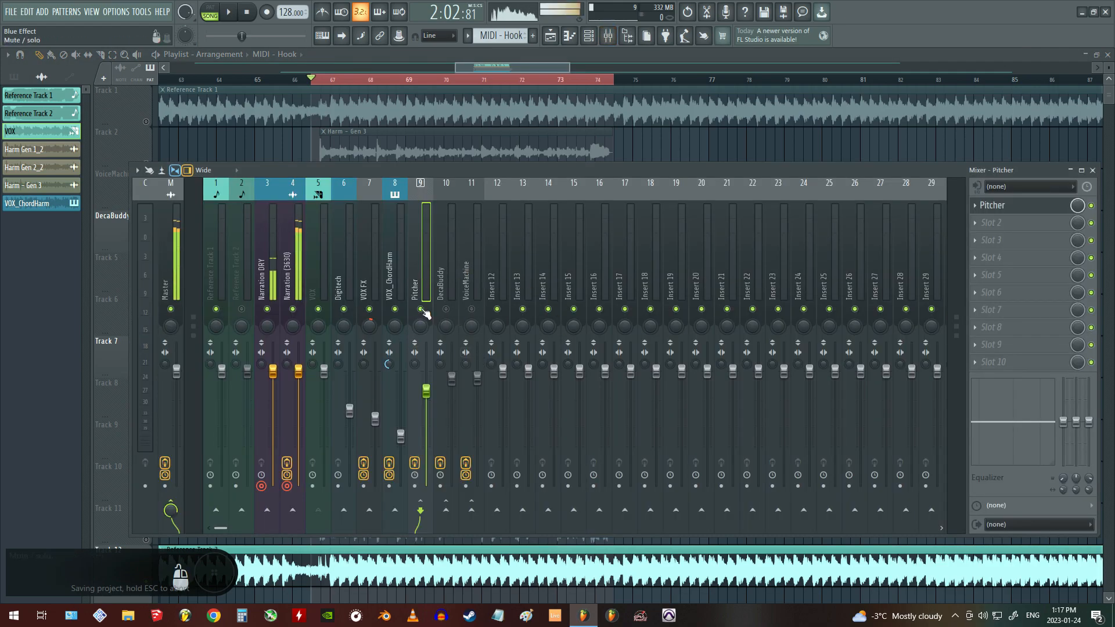
click(447, 301)
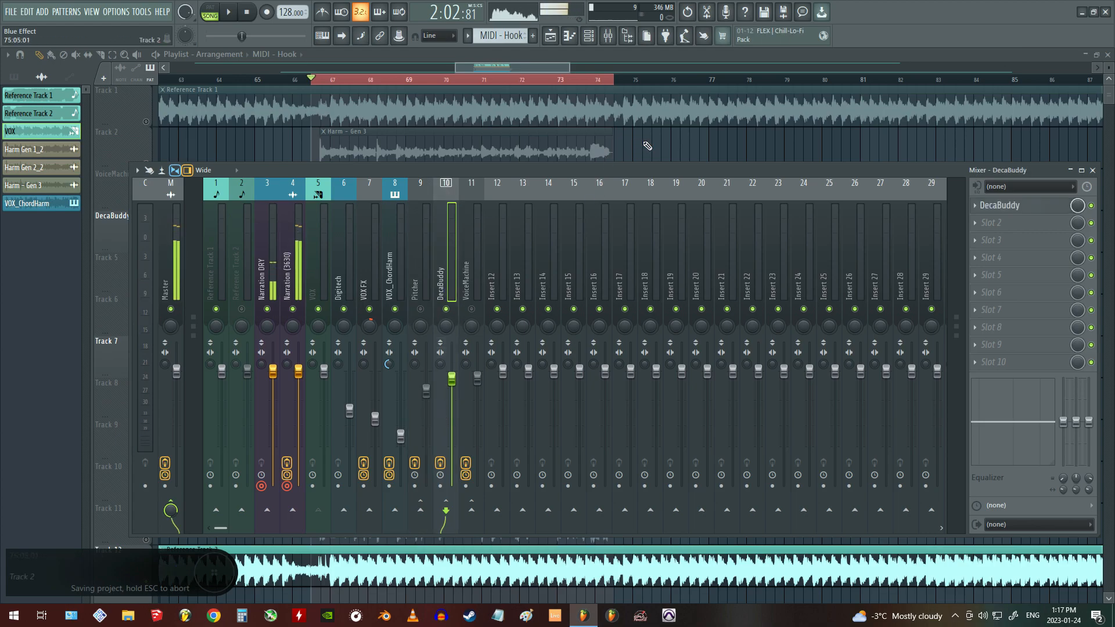
Step: Set the MIDI Out channel's root note to C5, and check the channel's output port
key(F6)
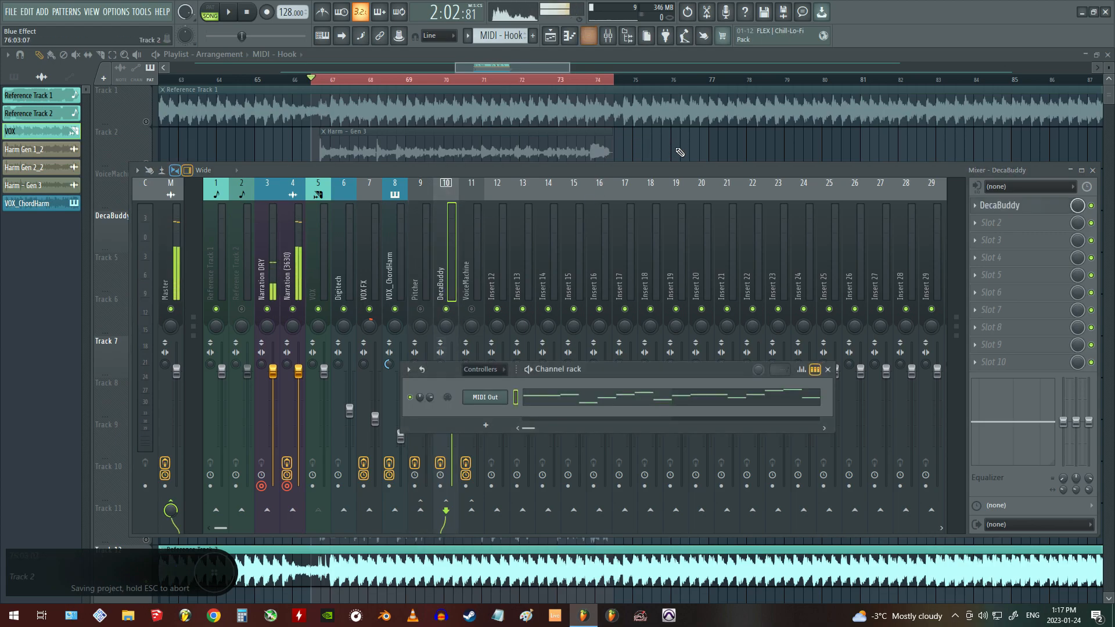
click(504, 402)
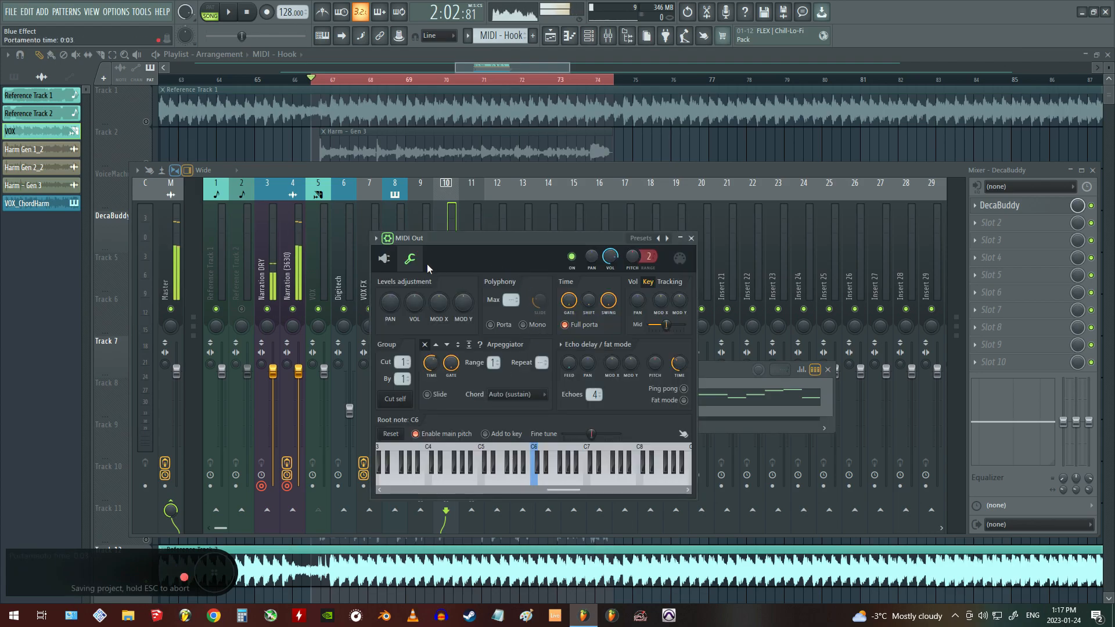
drag(554, 490, 551, 490)
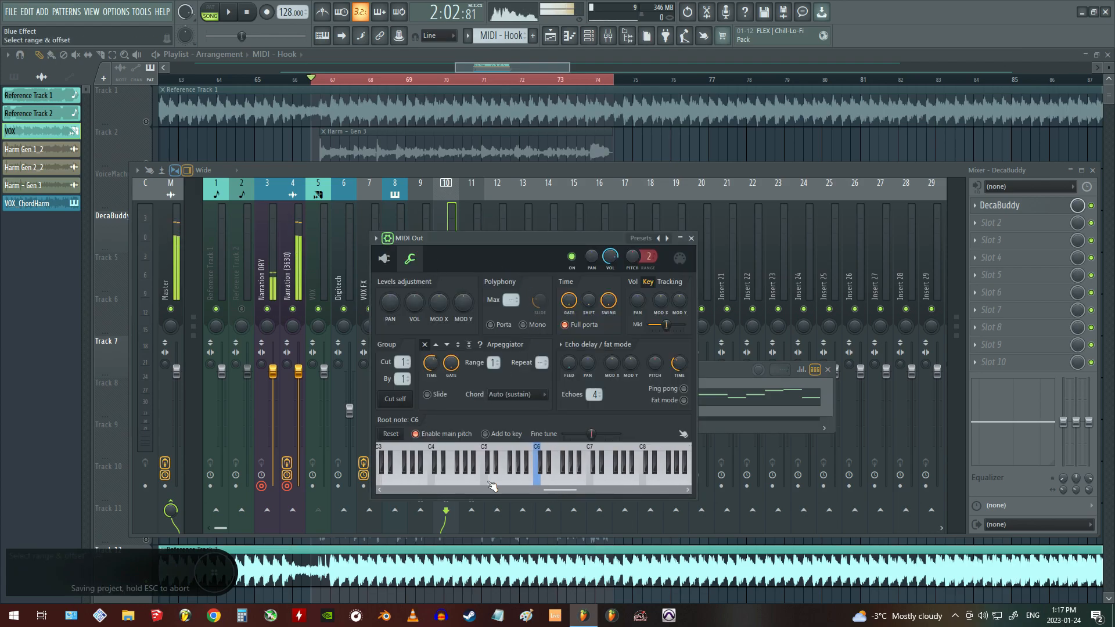
click(489, 482)
click(384, 259)
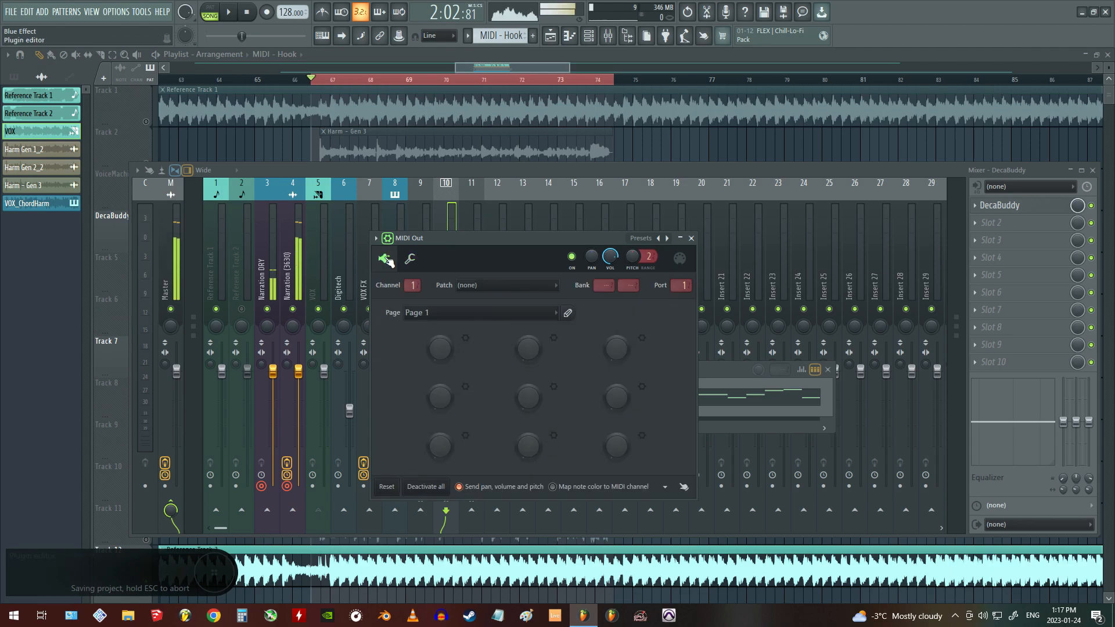
click(691, 238)
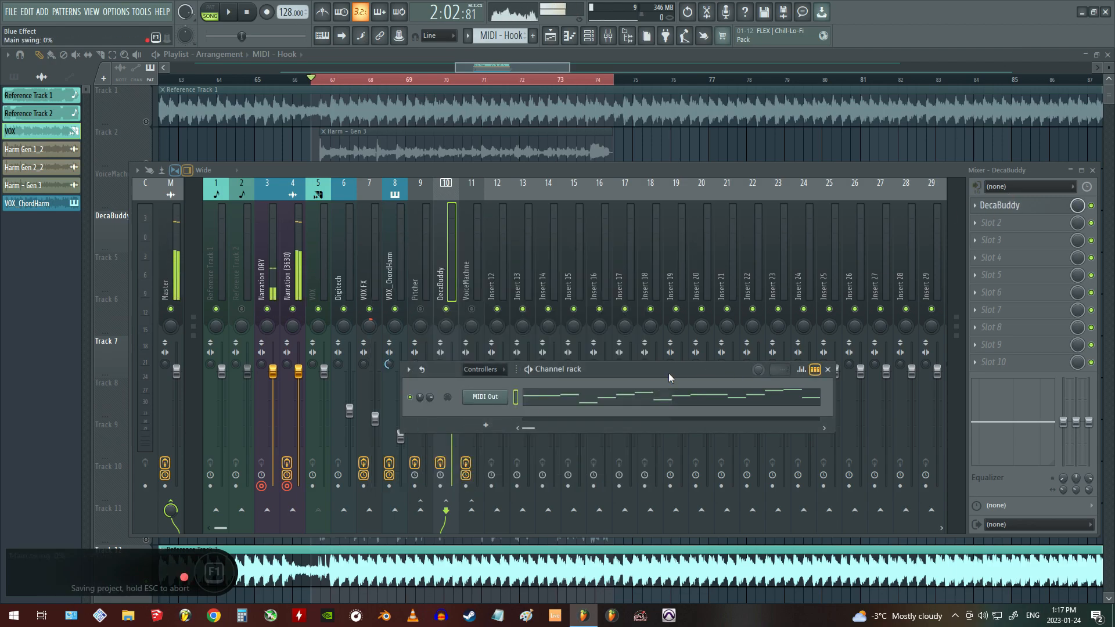
click(827, 369)
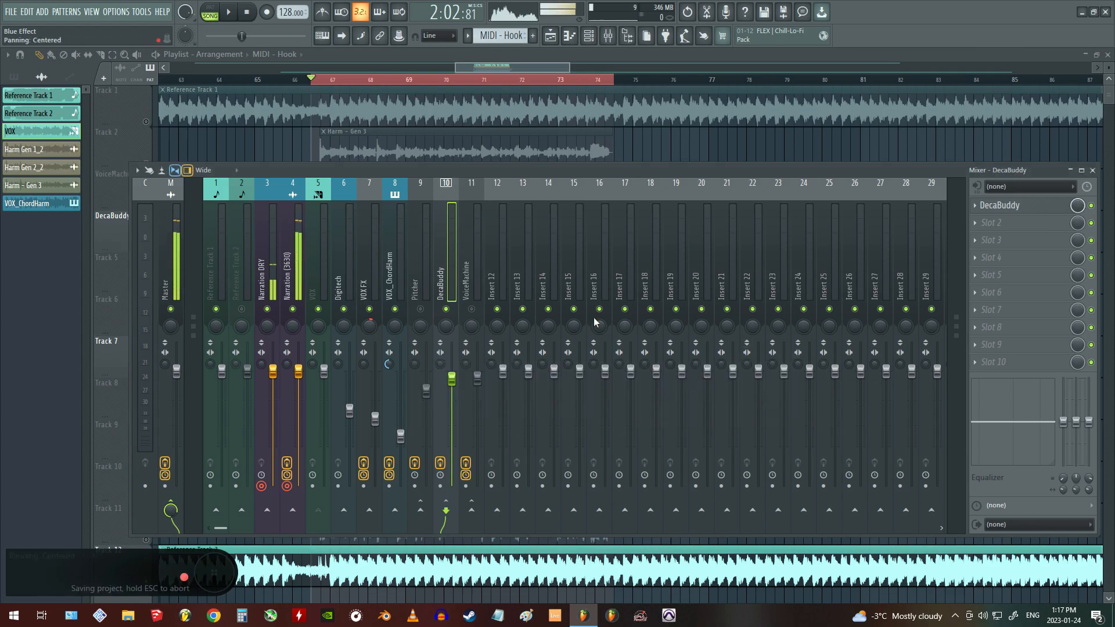
Step: Open the DecaBuddy plugin and check the MIDI input port in its wrapper settings
click(1022, 205)
drag(775, 198, 567, 197)
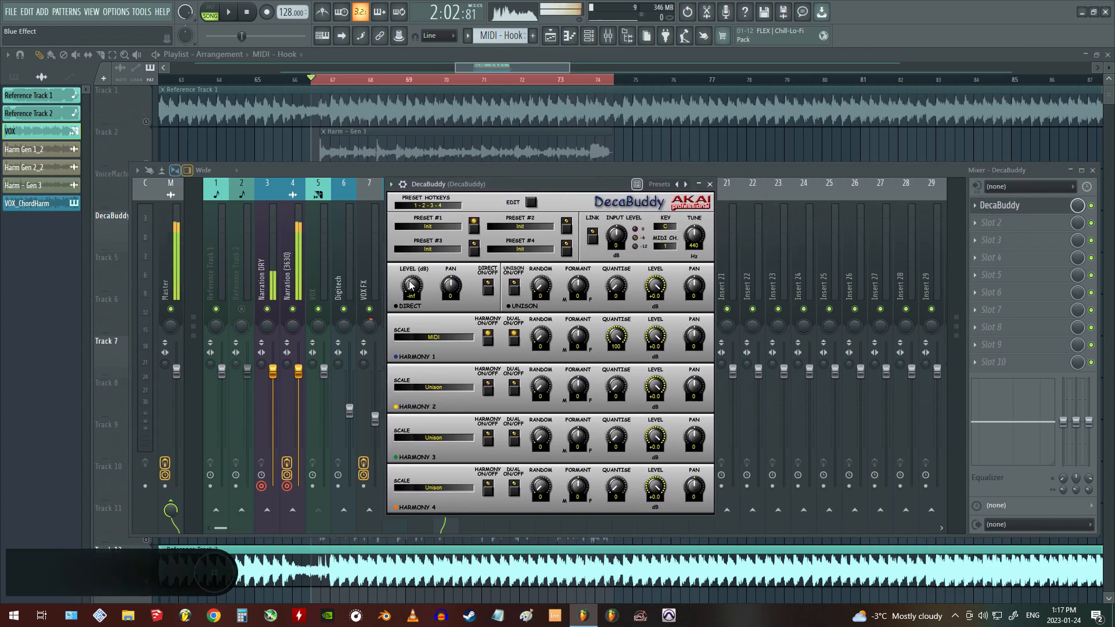
click(405, 185)
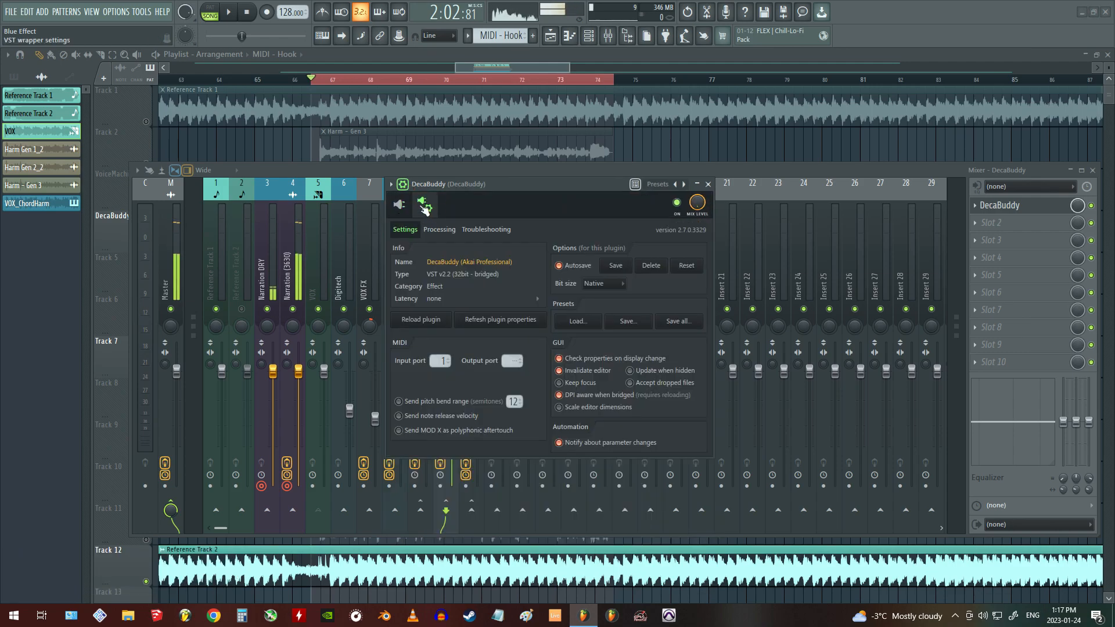
scroll(442, 356, up, 2)
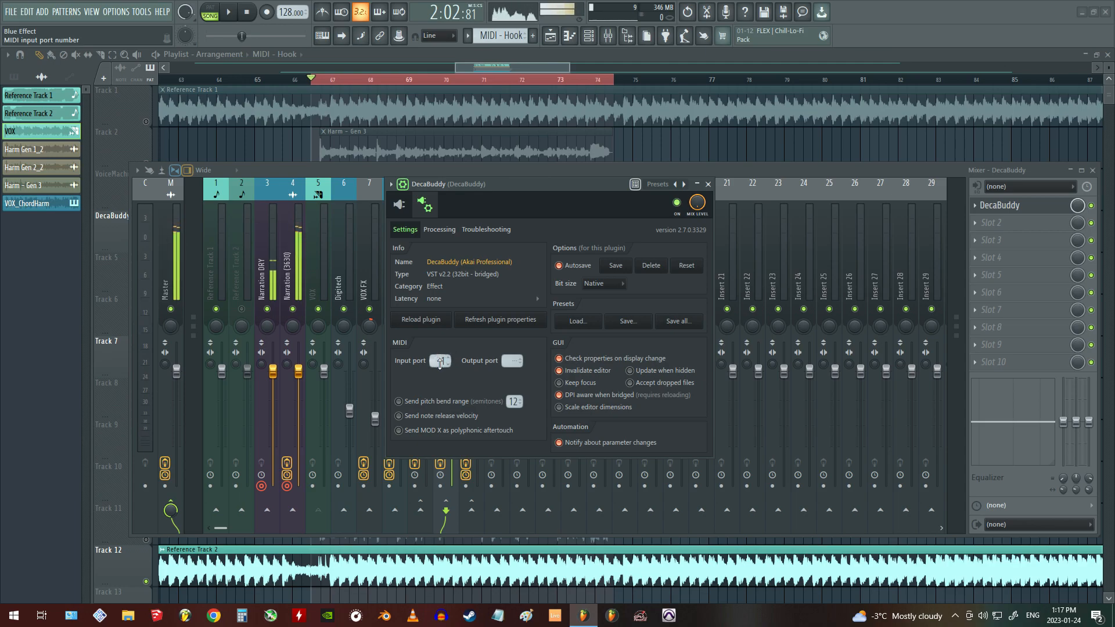
Step: Review the scale and quantise settings of Harmony 1 in the DecaBuddy plugin
click(425, 203)
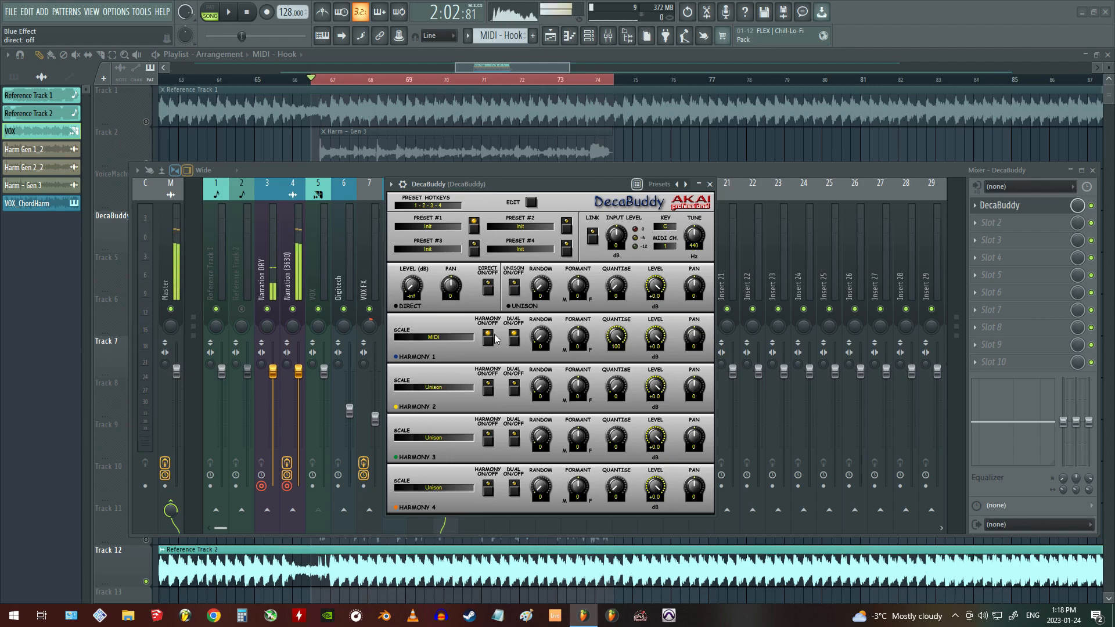
click(448, 337)
click(423, 336)
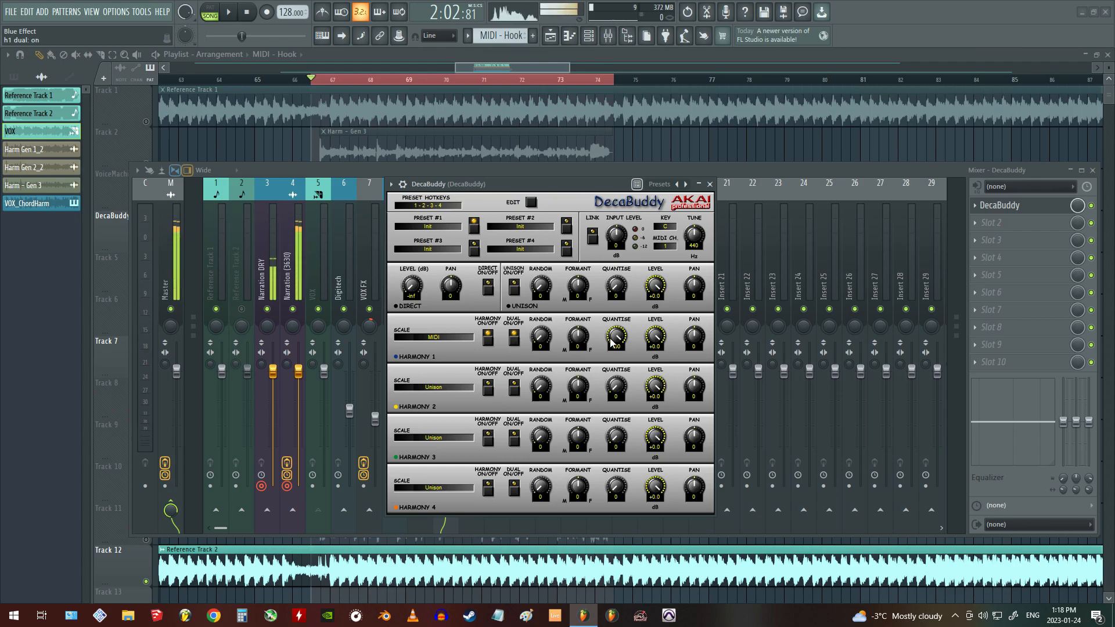
drag(619, 341, 609, 339)
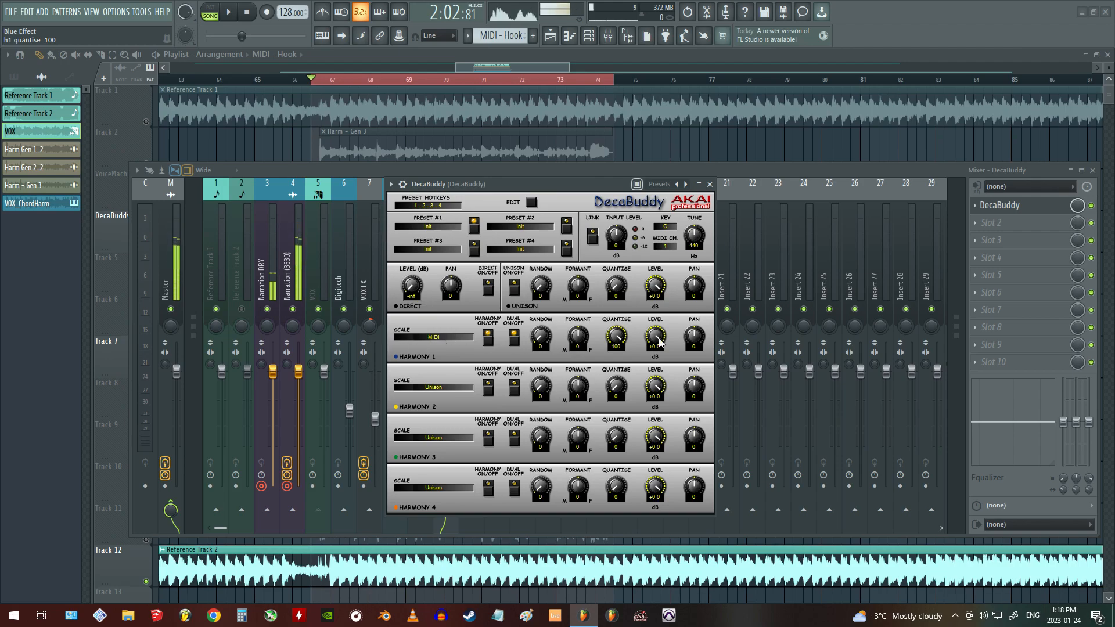
Step: Save the project and audition the hook selection with the DecaBuddy plugin open
drag(550, 185, 623, 188)
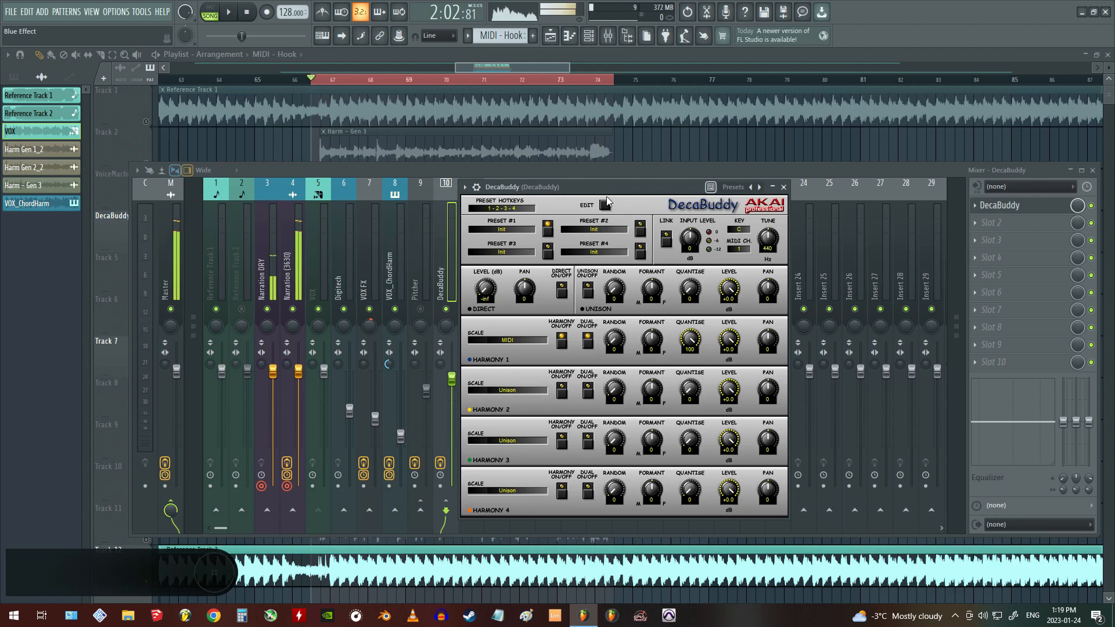
key(ctrl+s)
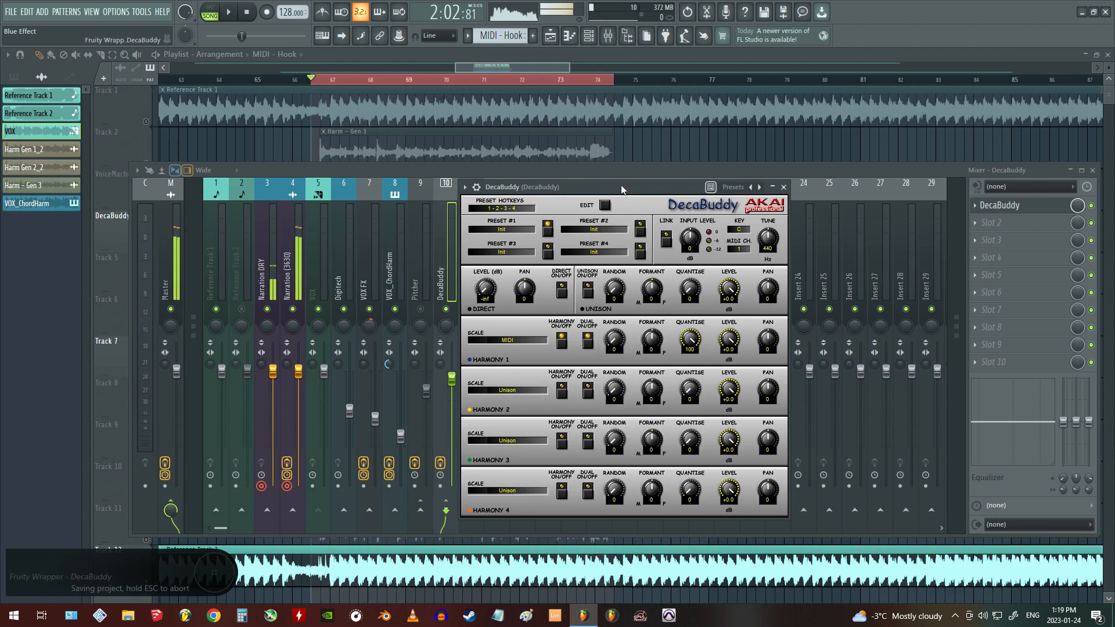
key(space)
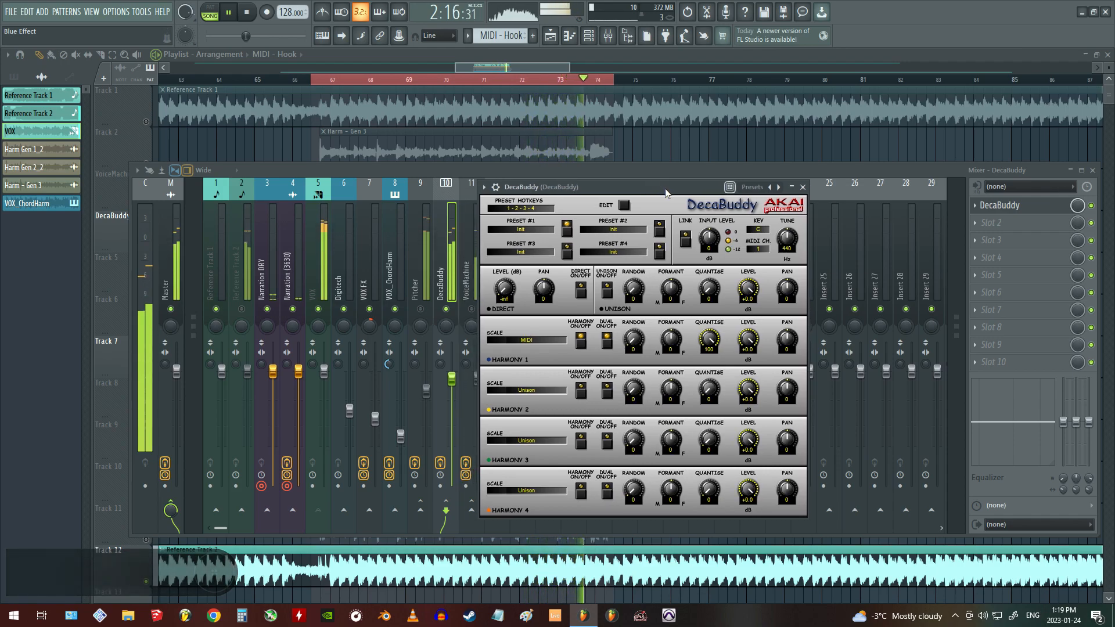
key(space)
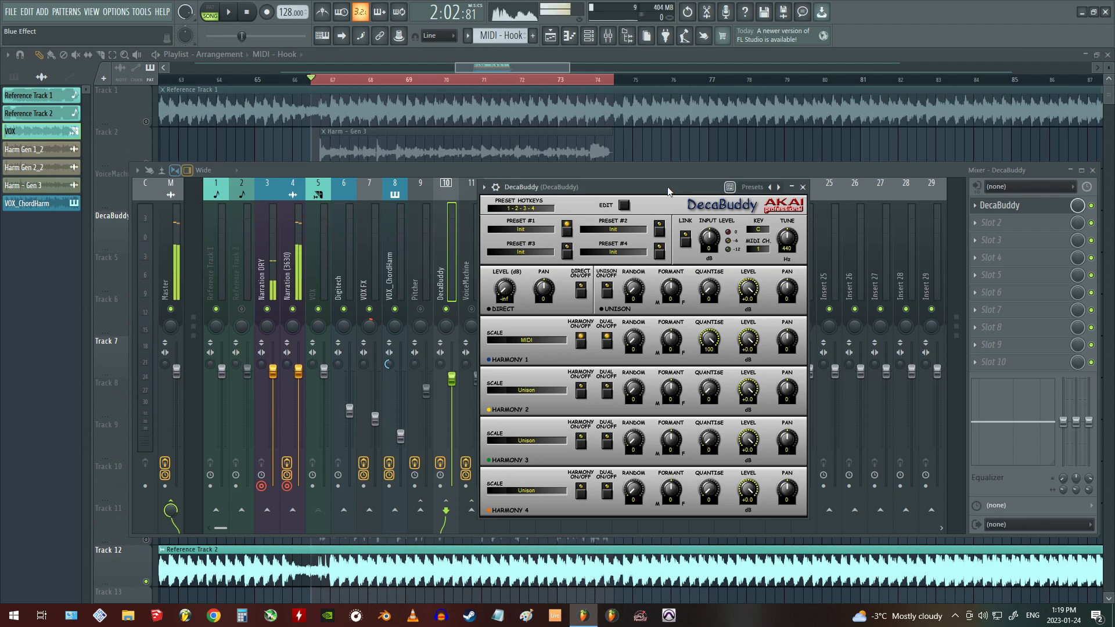
drag(668, 190, 610, 190)
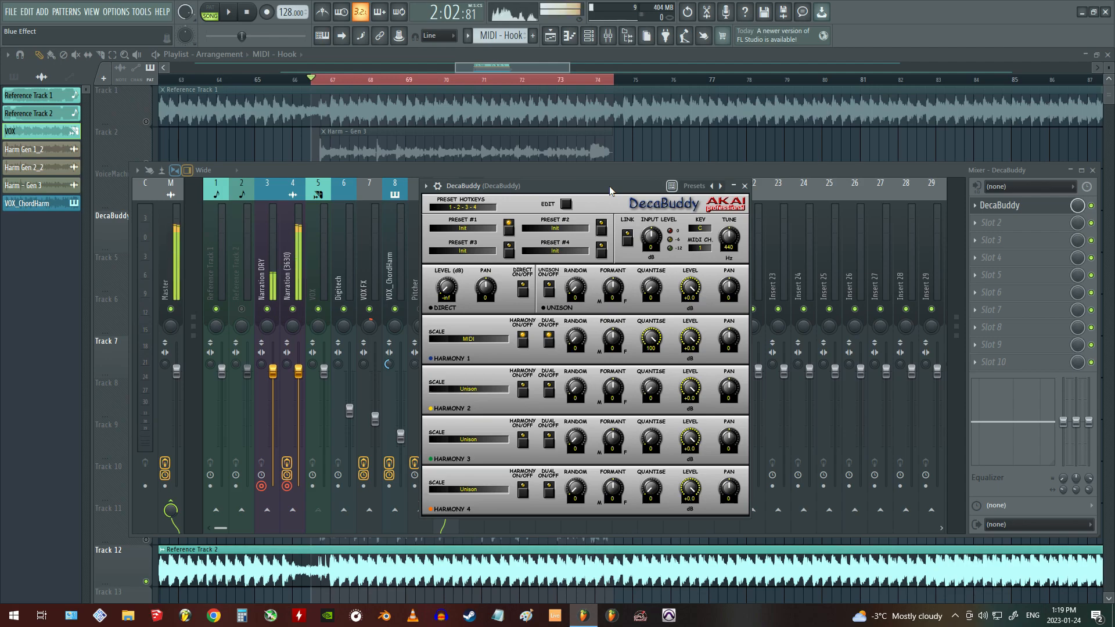
drag(560, 186, 565, 152)
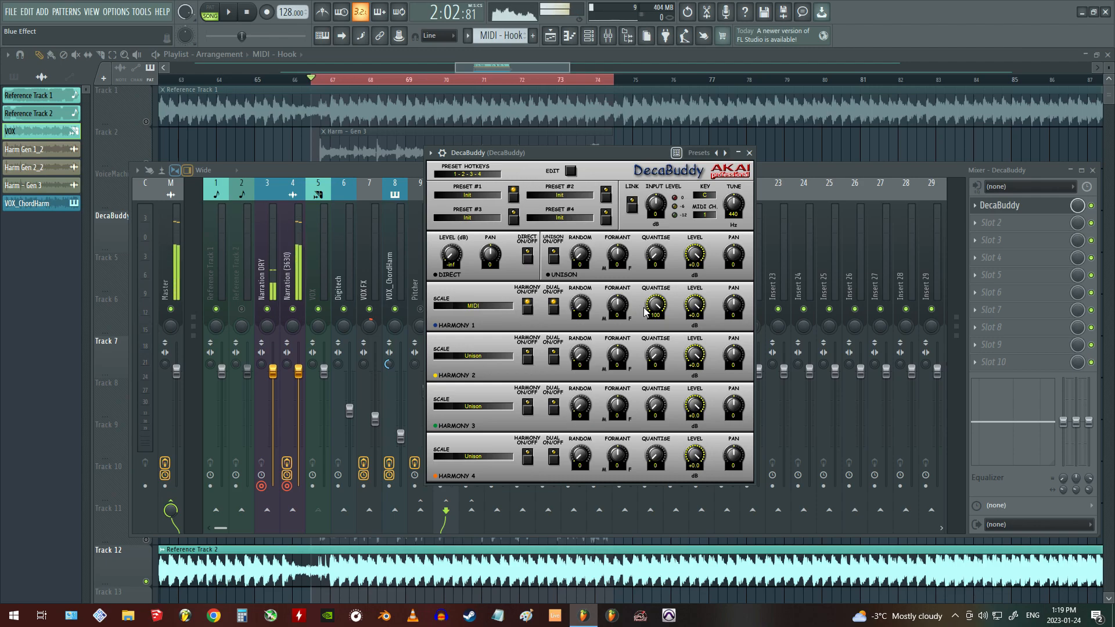
drag(629, 156, 561, 211)
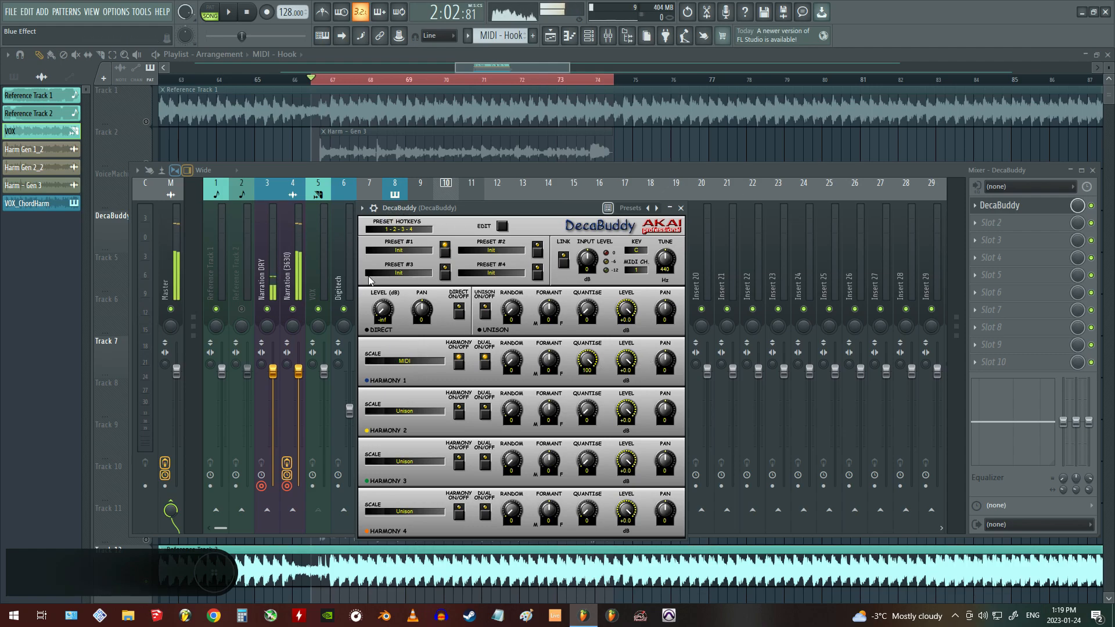
Step: Close the DecaBuddy plugin, and switch the active harmony mixer track from DecaBuddy to VoiceMachine
click(681, 208)
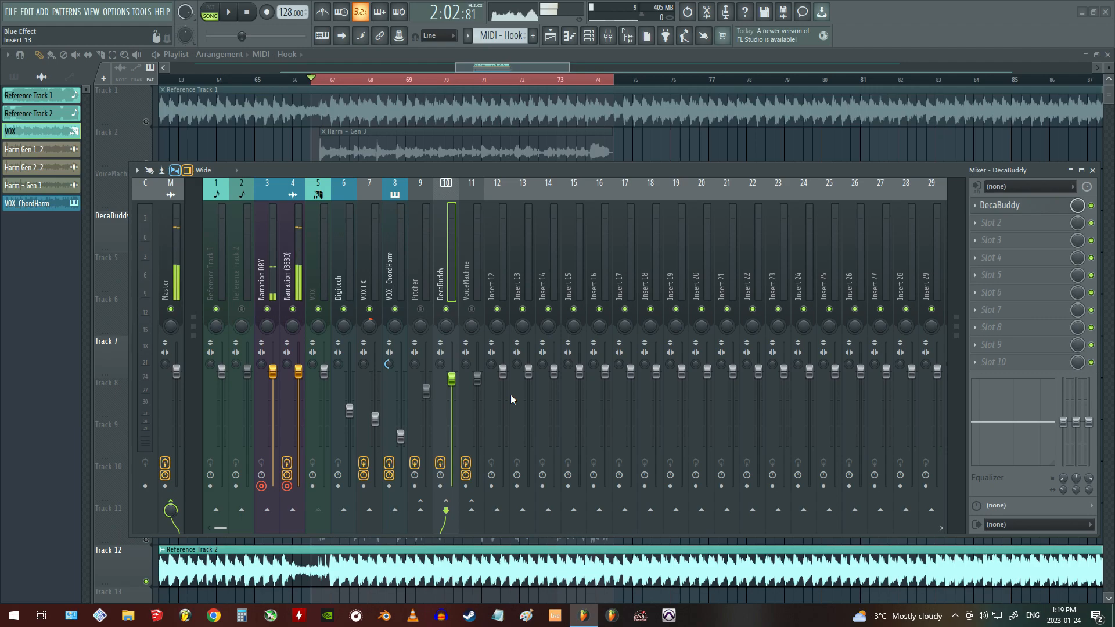
click(475, 300)
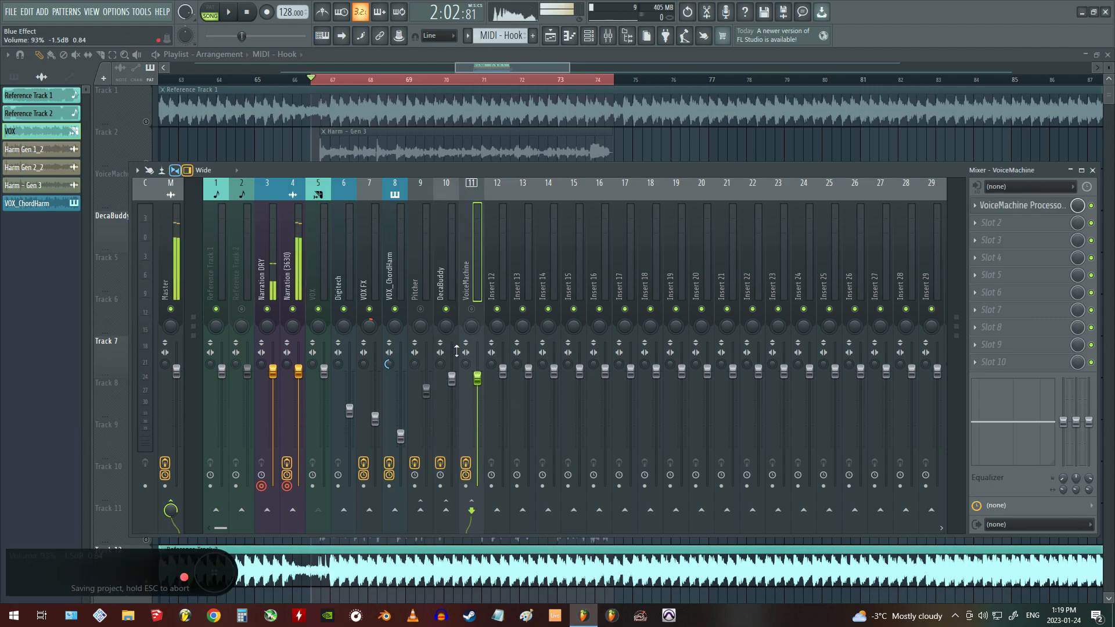
click(472, 308)
click(446, 309)
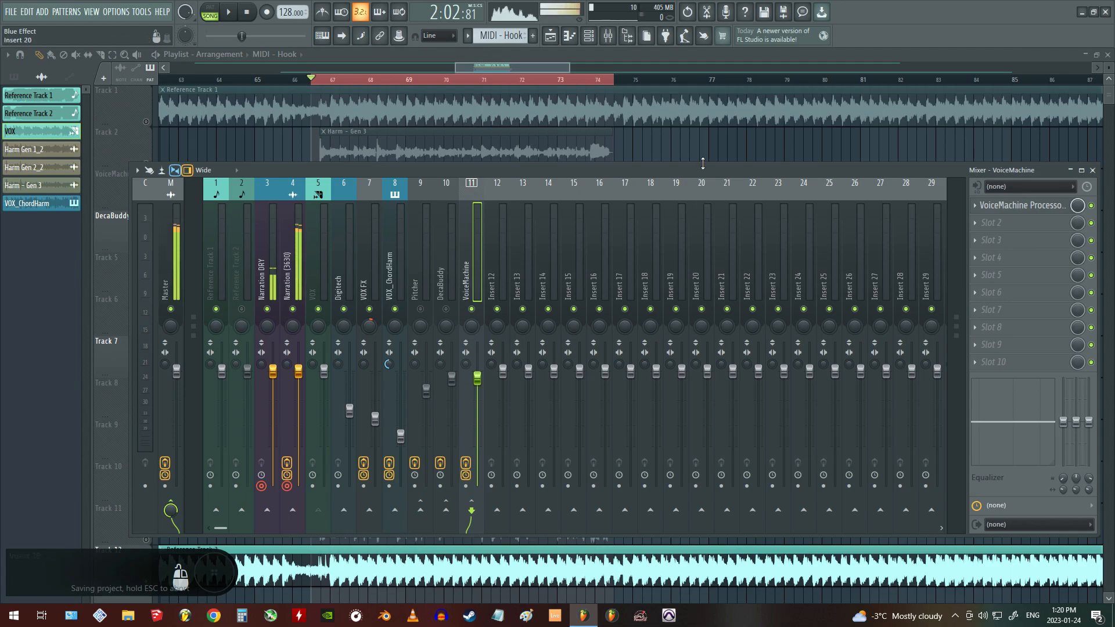
Step: Examine where the VoiceMachine VOX and DecaBuddy VOX clips start at the beginning of the playlist selection
key(F9)
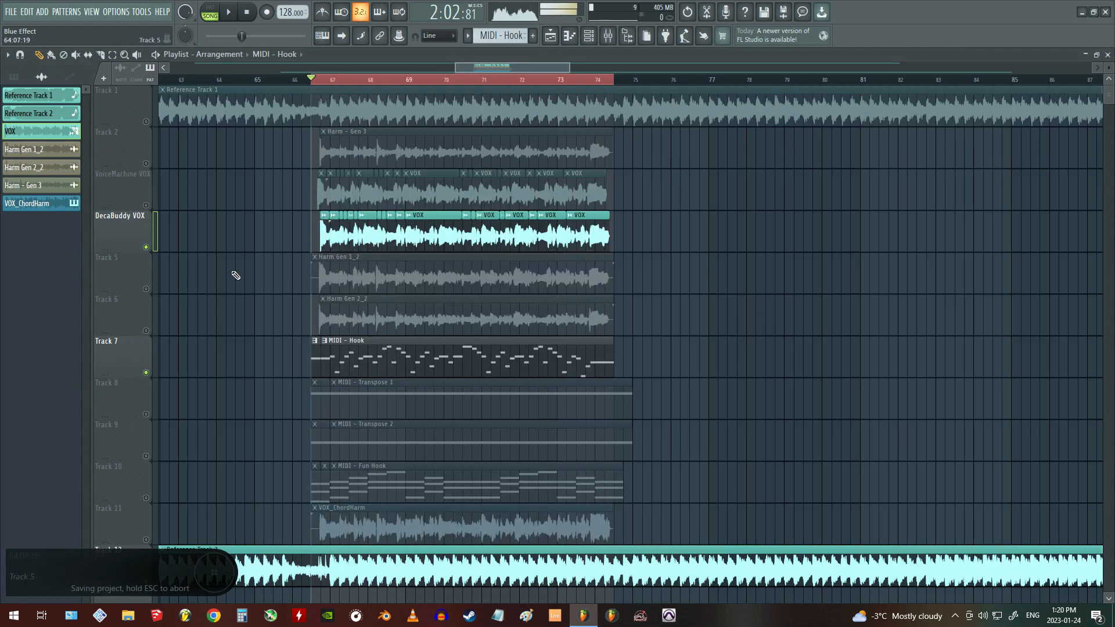
scroll(316, 84, up, 5)
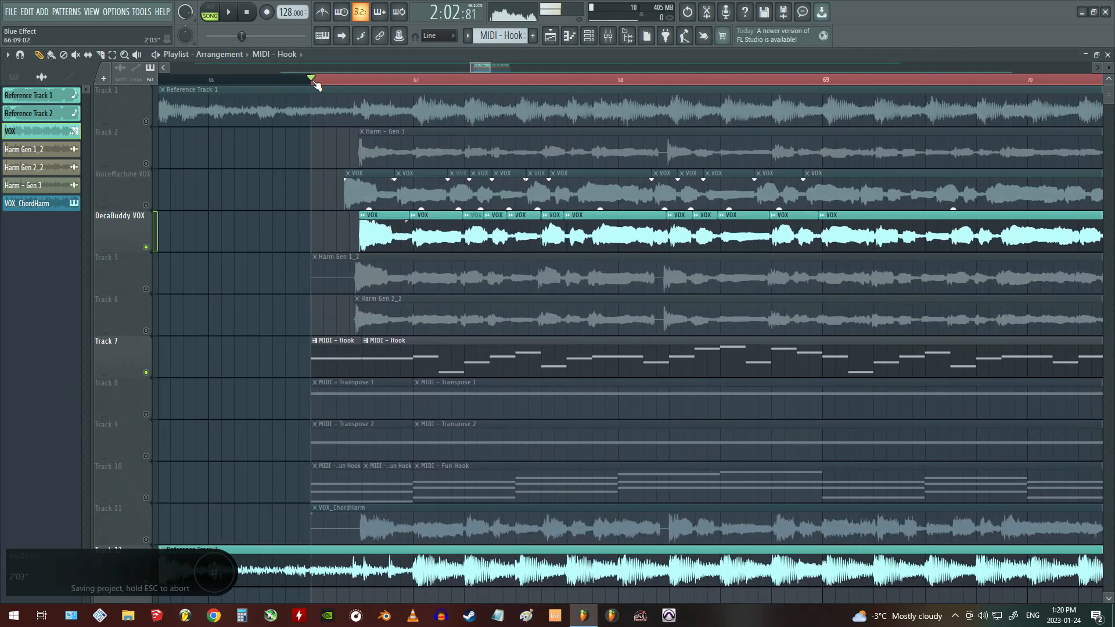
key(F9)
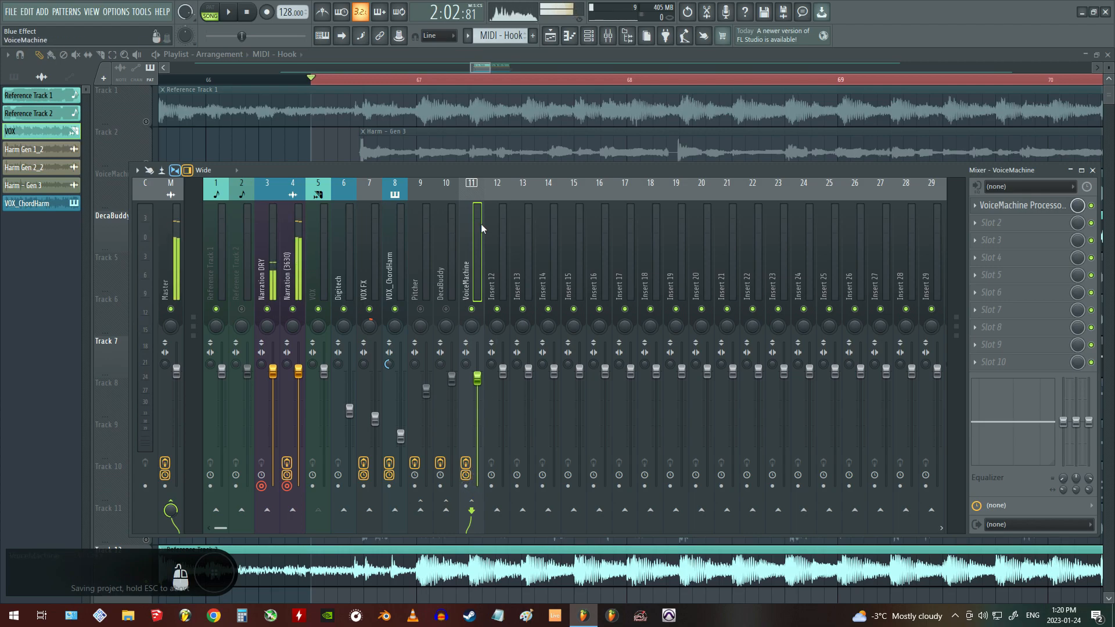
Step: Open the VoiceMachine Processor plugin on the VoiceMachine mixer track and review its controls
drag(488, 174, 486, 161)
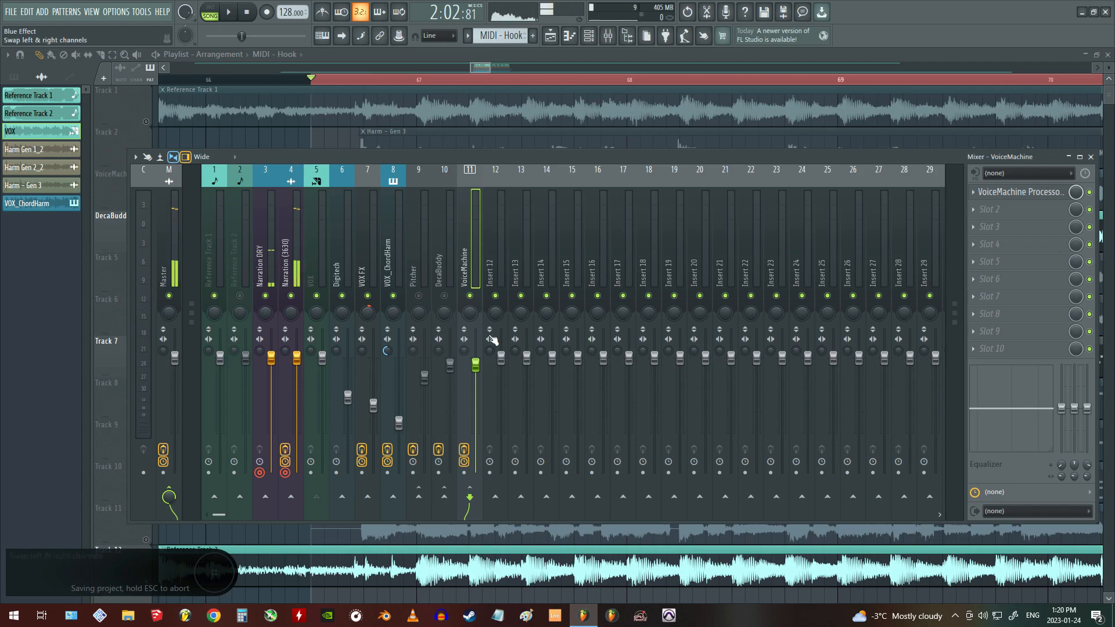
click(1022, 193)
drag(609, 289, 579, 287)
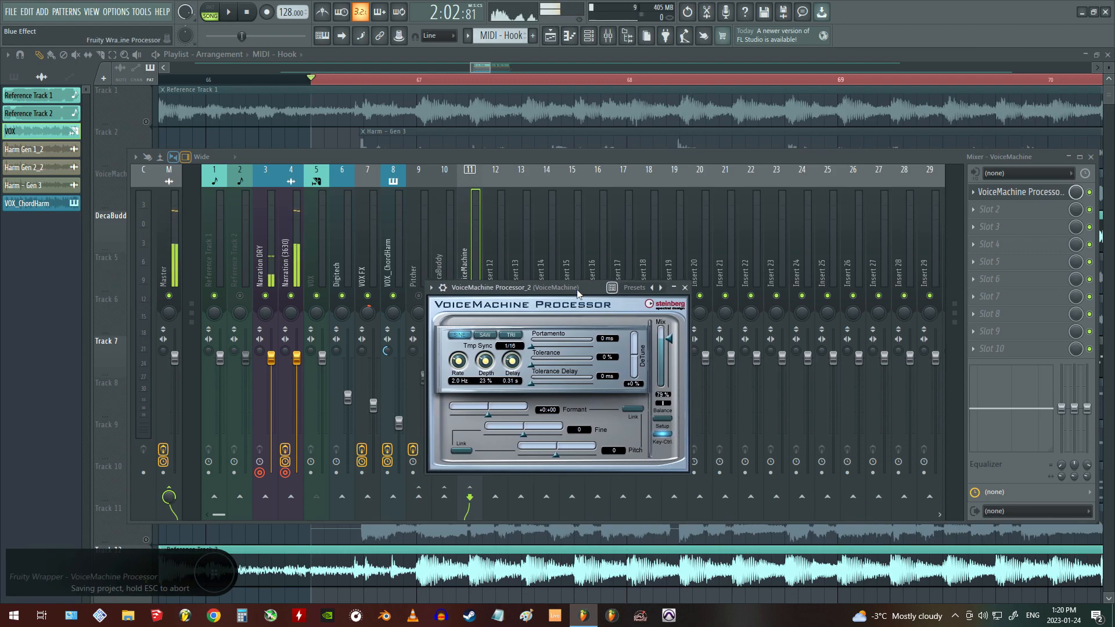
drag(577, 289, 646, 315)
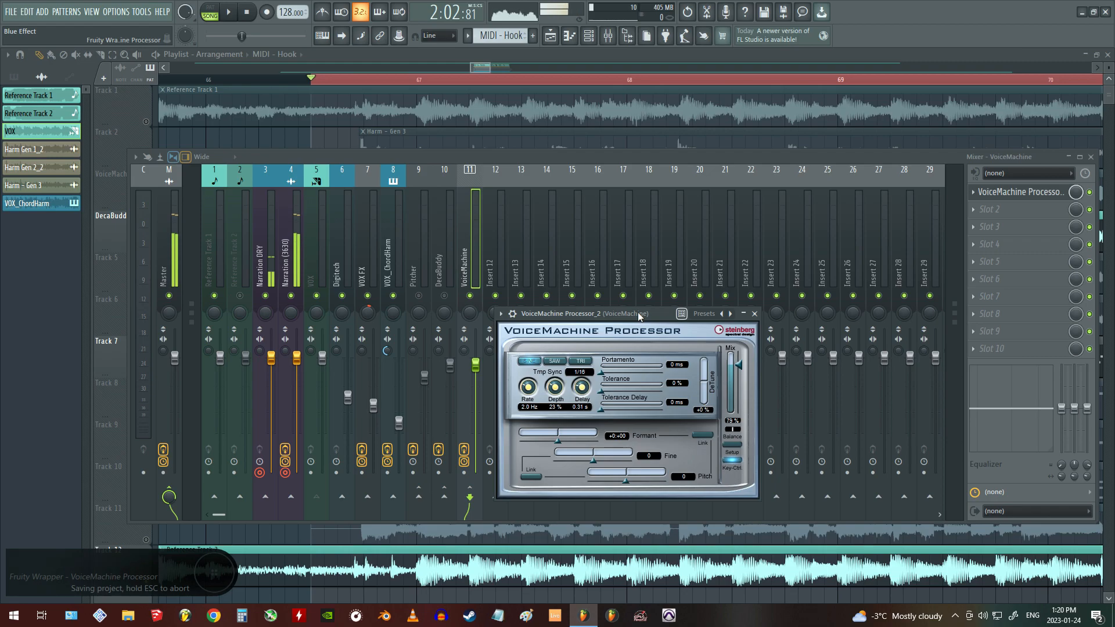
drag(635, 313, 645, 317)
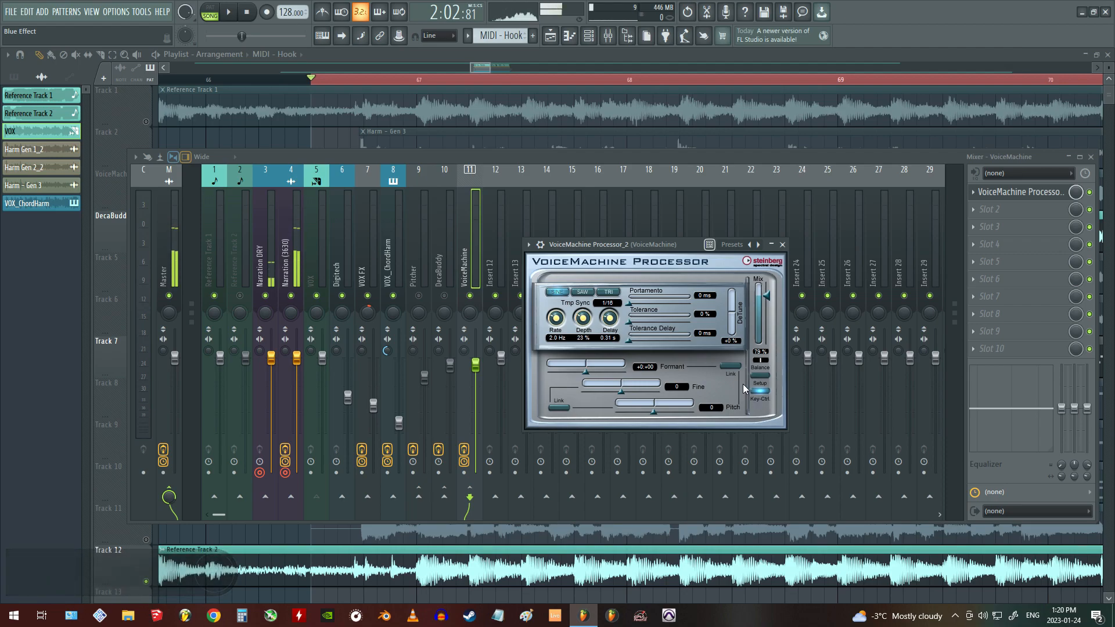
Step: Unmute the VoiceMachine VOX playlist track, mute the DecaBuddy VOX track, and return to the mixer
right_click(327, 141)
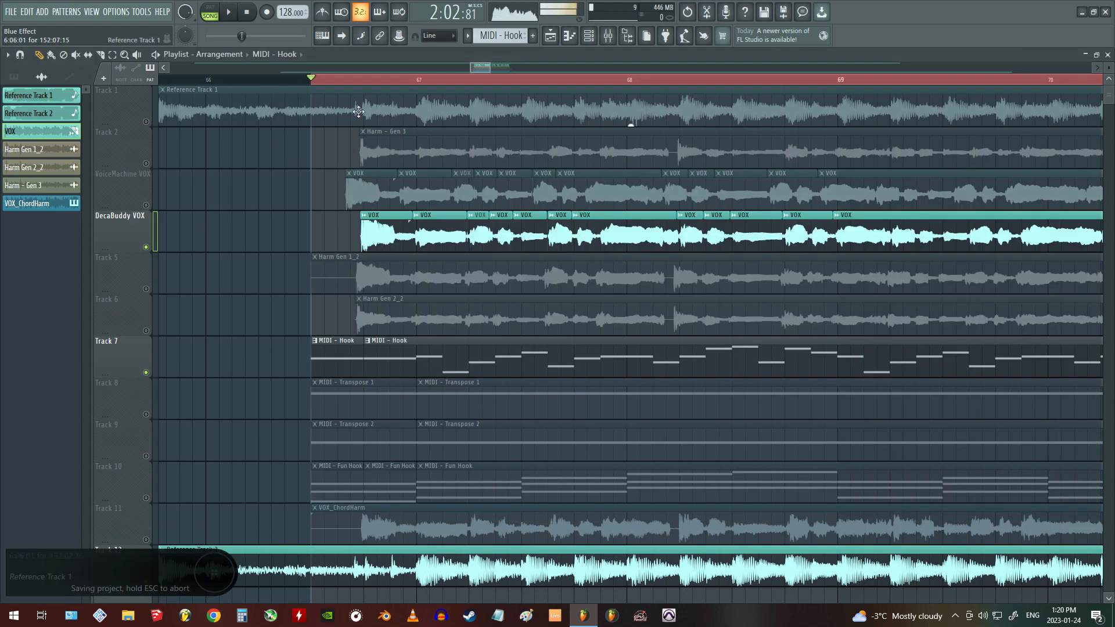
scroll(343, 87, up, 4)
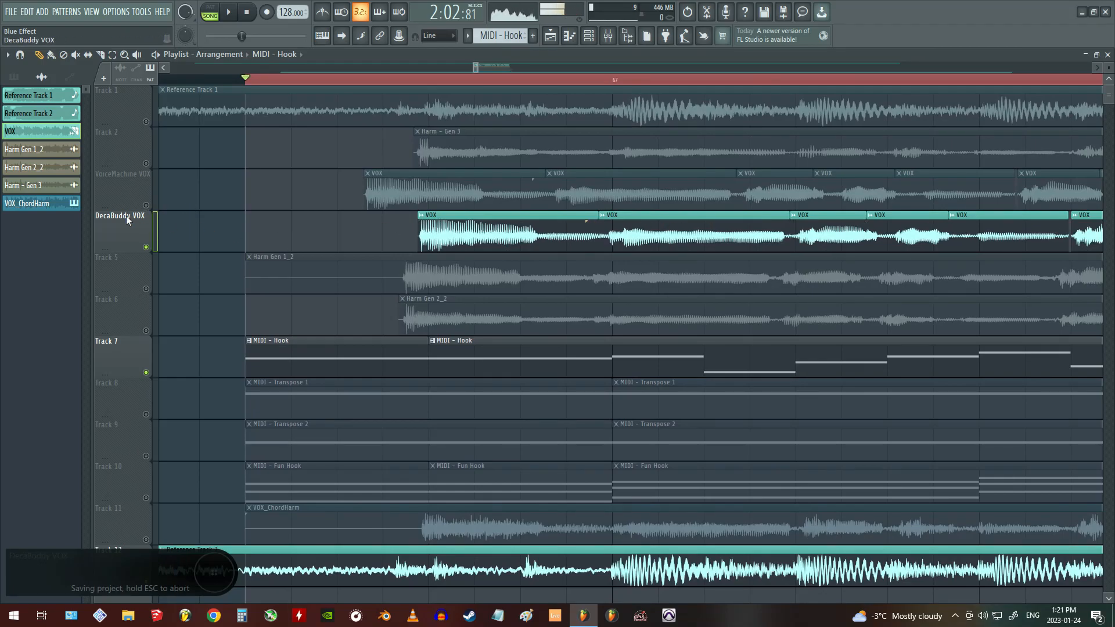
click(146, 205)
click(146, 246)
scroll(377, 85, down, 3)
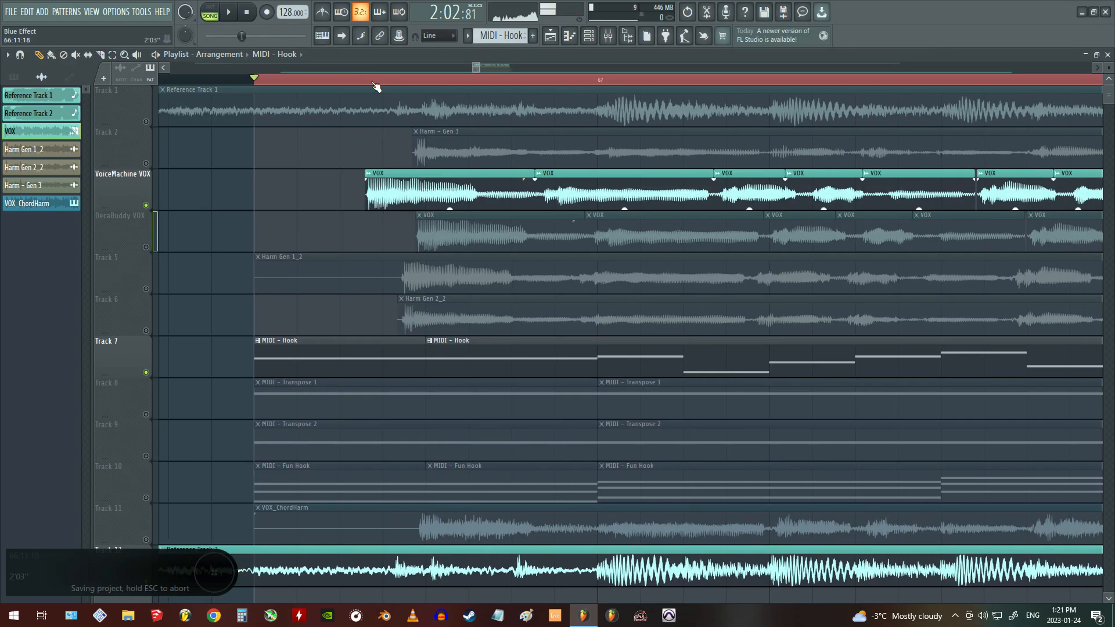
scroll(407, 87, up, 3)
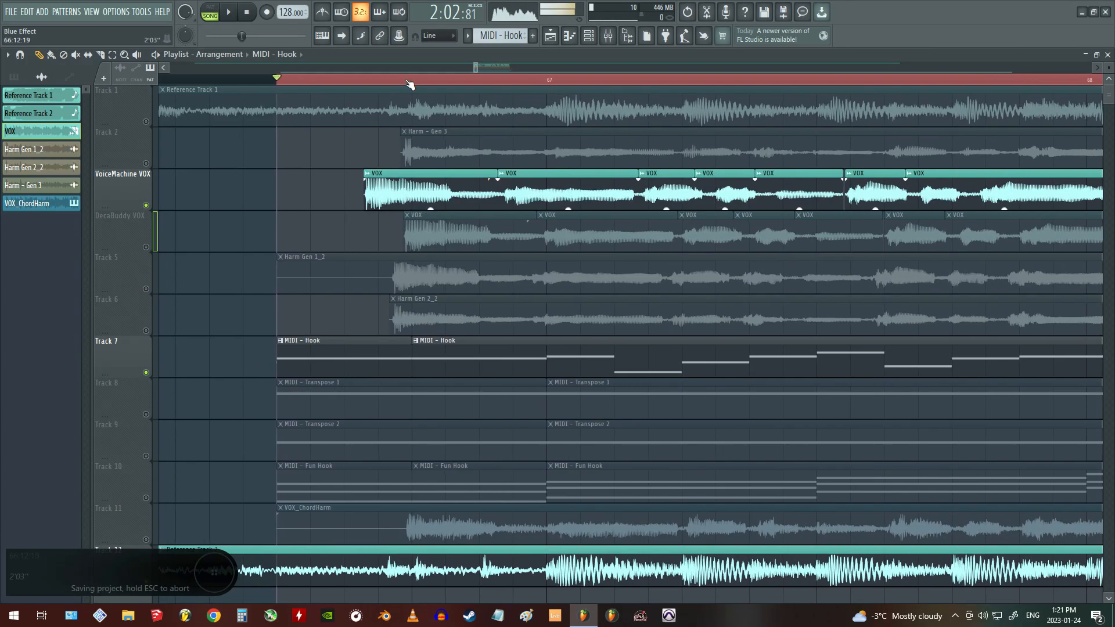
scroll(407, 168, down, 4)
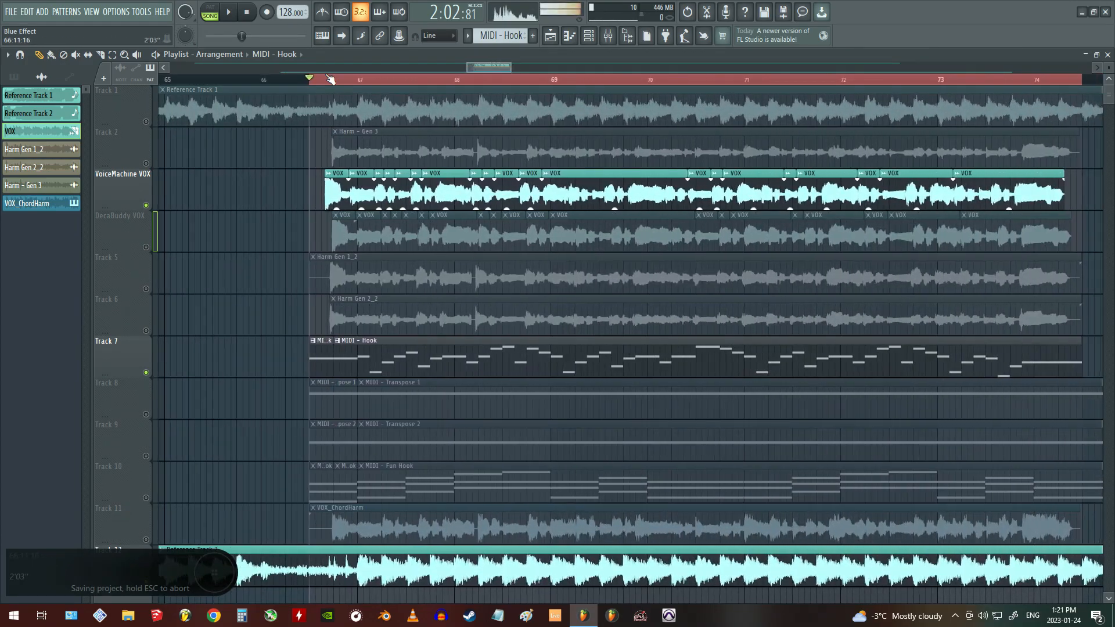
key(F9)
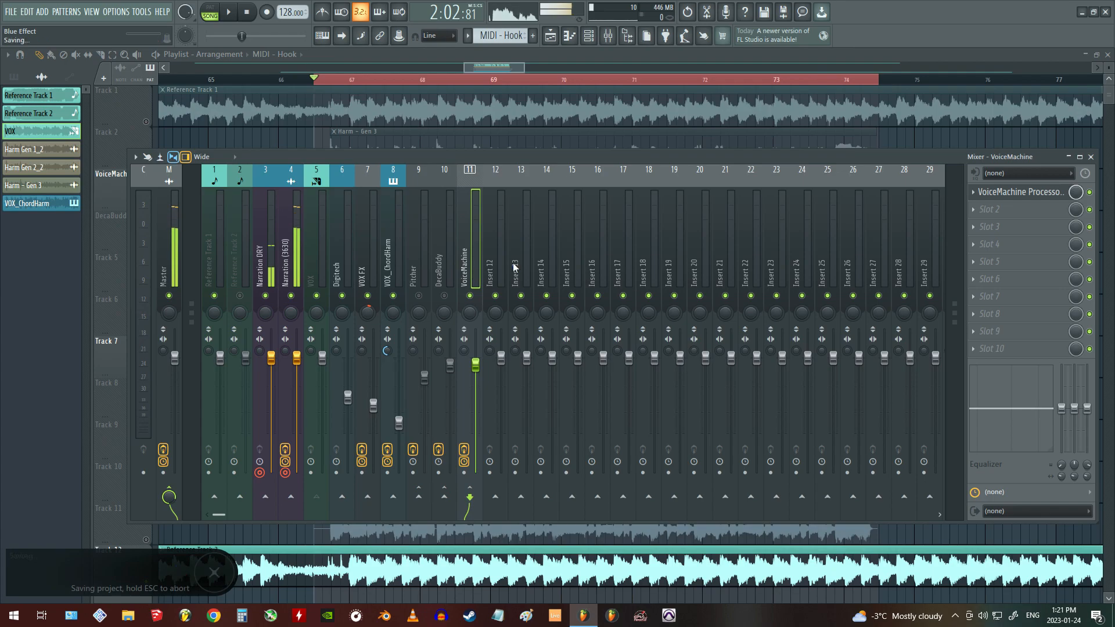
Step: Open the VoiceMachine Processor on the VoiceMachine mixer track and audition the hook with the plugin's mix raised to 100%
click(1013, 192)
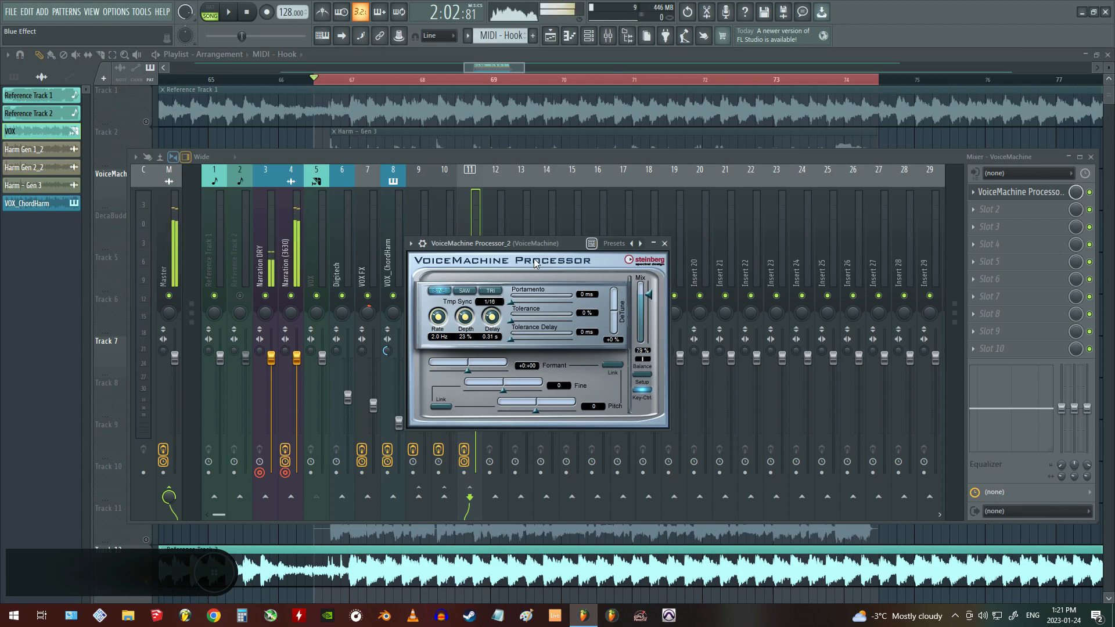
drag(553, 243, 532, 245)
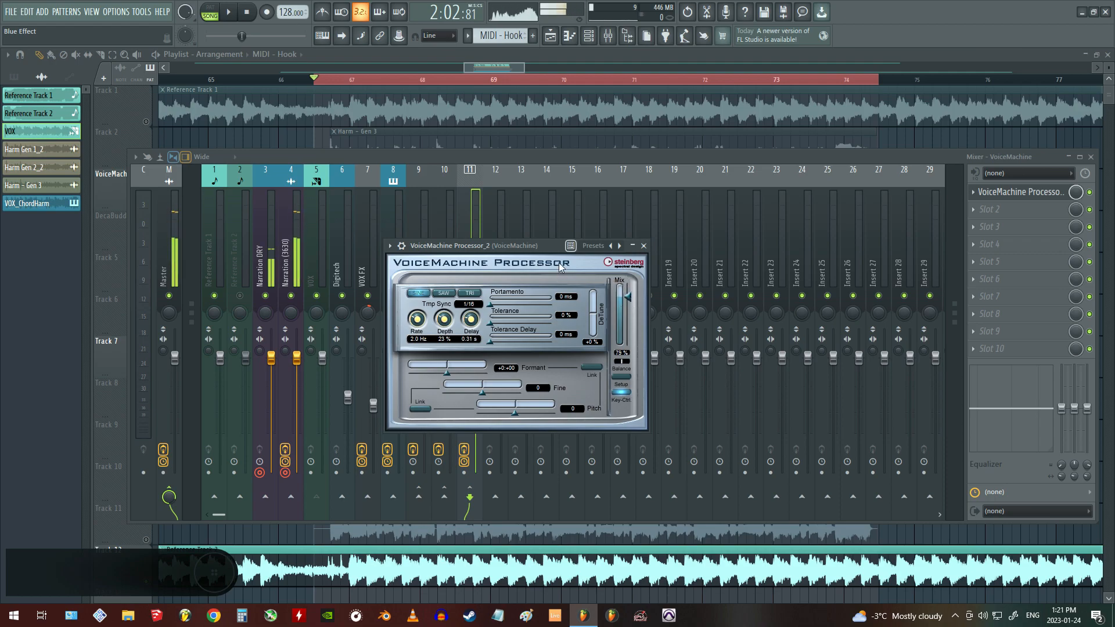
mouse_move(558, 262)
mouse_down()
mouse_move(580, 266)
mouse_move(563, 263)
mouse_up()
key(space)
drag(631, 312, 627, 294)
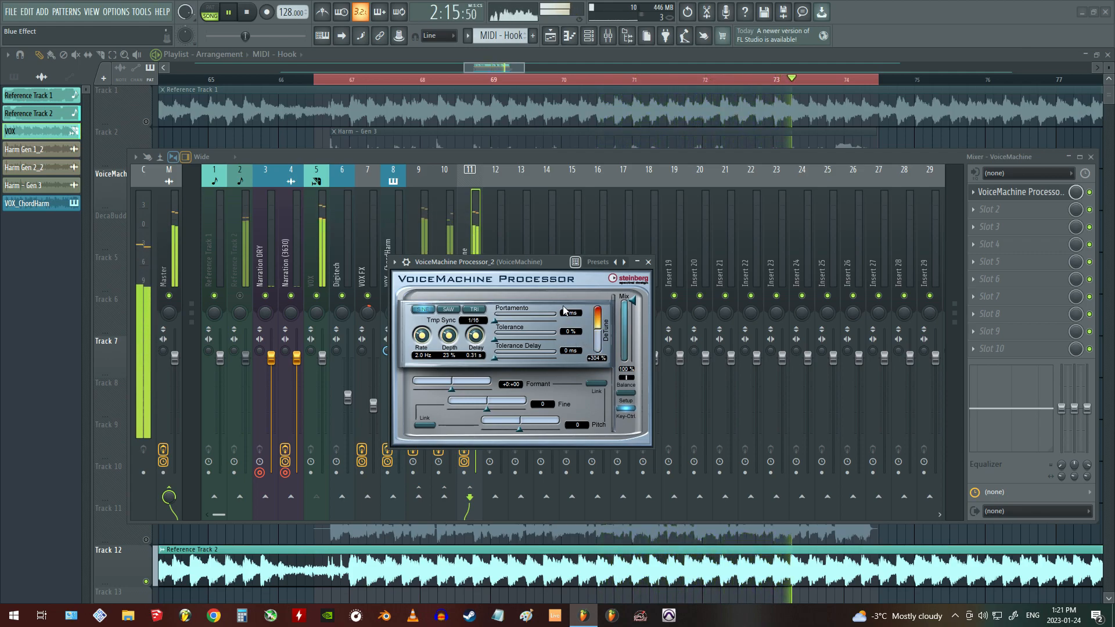
drag(526, 262, 565, 249)
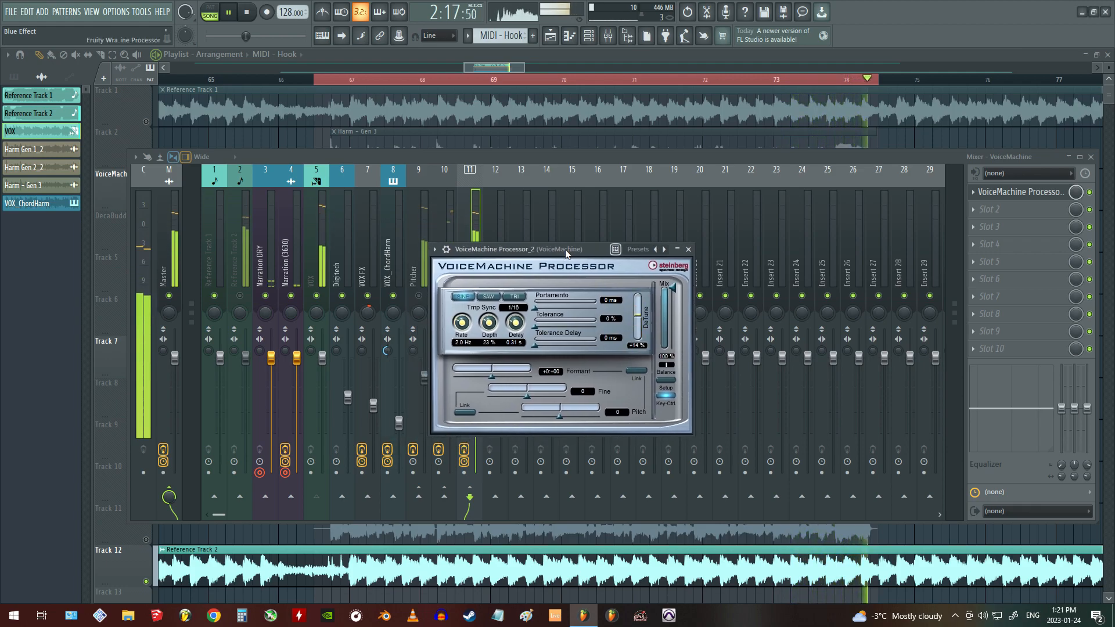
key(space)
Step: Save the project, and close the VoiceMachine Processor plugin and the mixer to return to the playlist
key(ctrl+s)
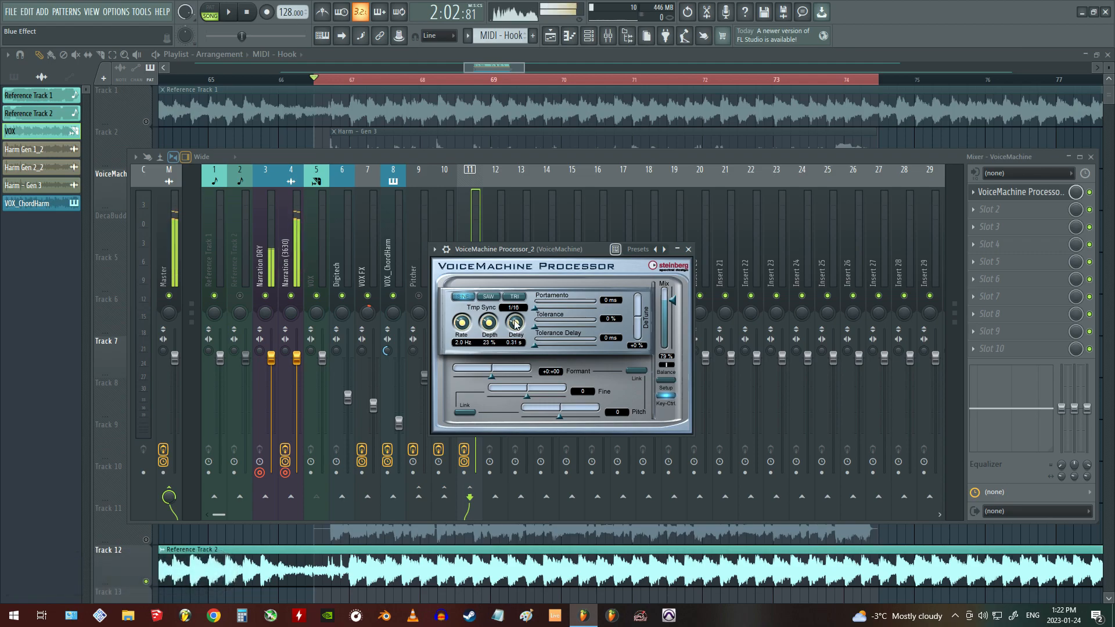
key(ctrl+s)
drag(558, 249, 585, 254)
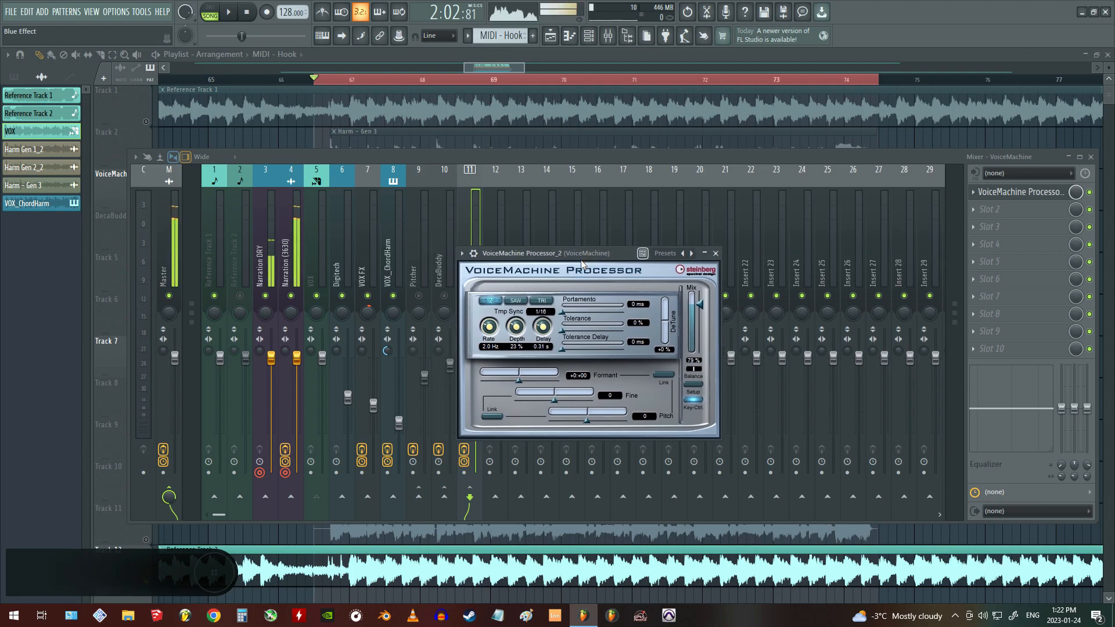
click(715, 253)
click(1091, 157)
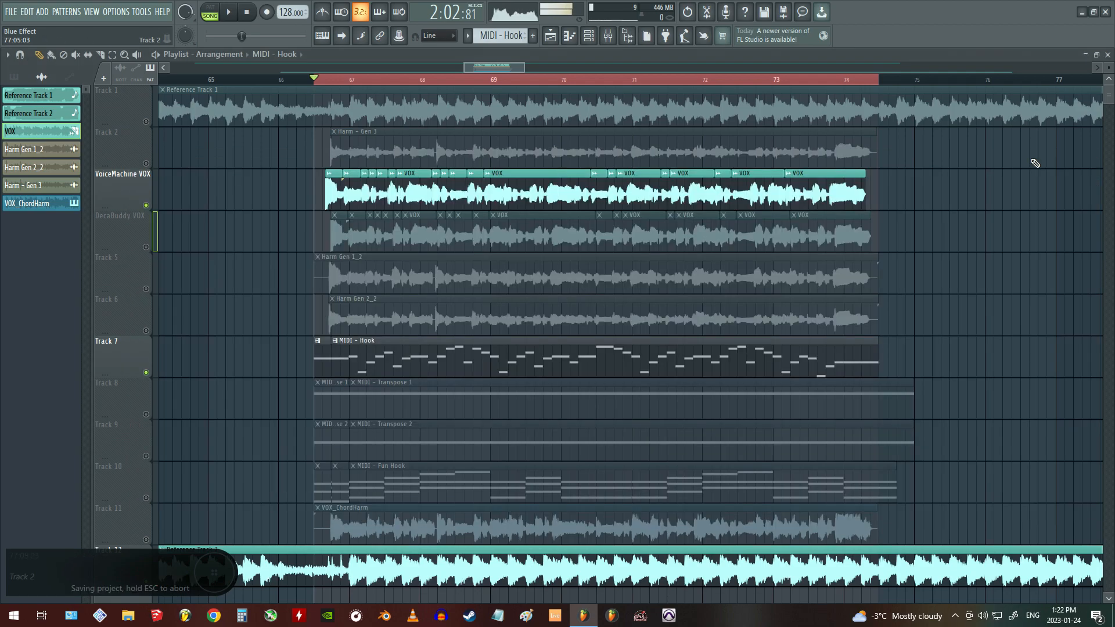
key(ctrl+s)
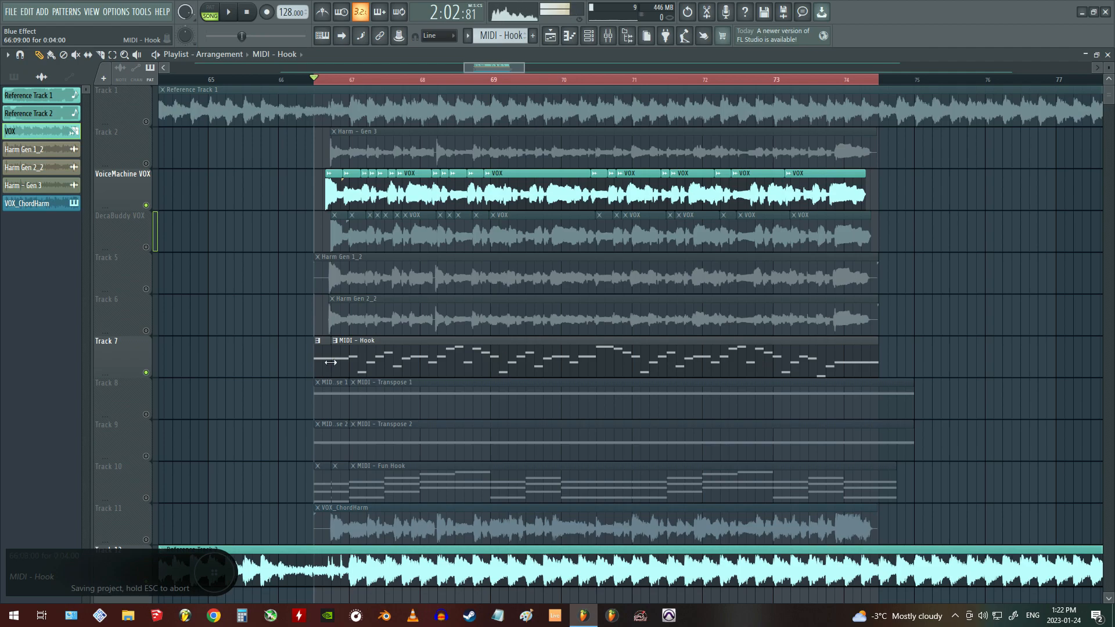
Step: Reopen the mixer over the playlist, select the DecaBuddy track, and move the mixer window slightly higher
scroll(505, 79, down, 4)
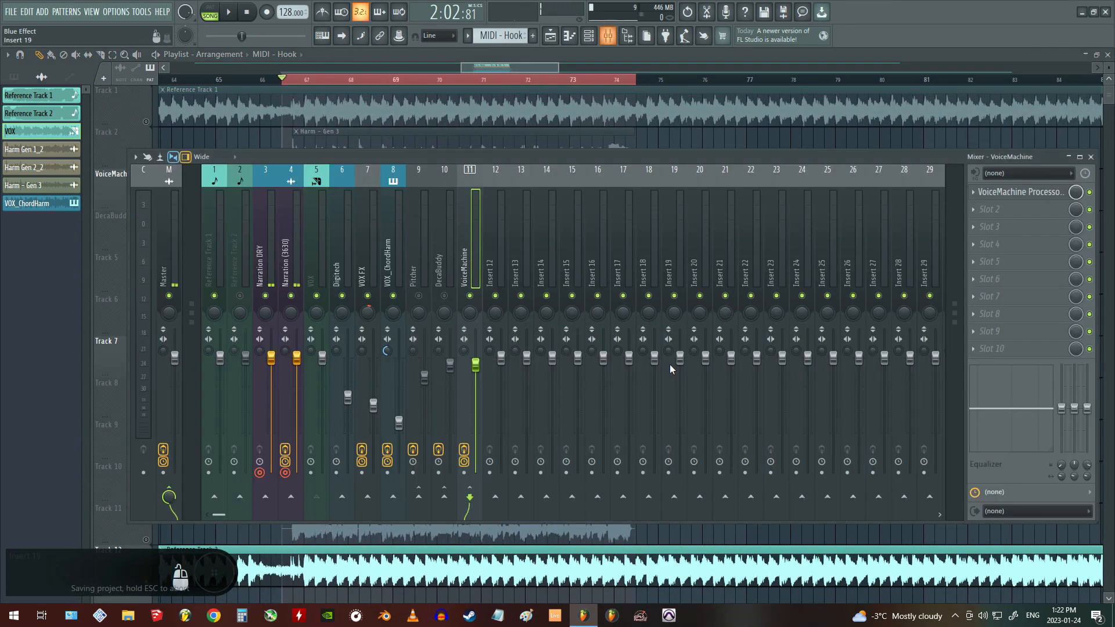
key(F9)
click(442, 262)
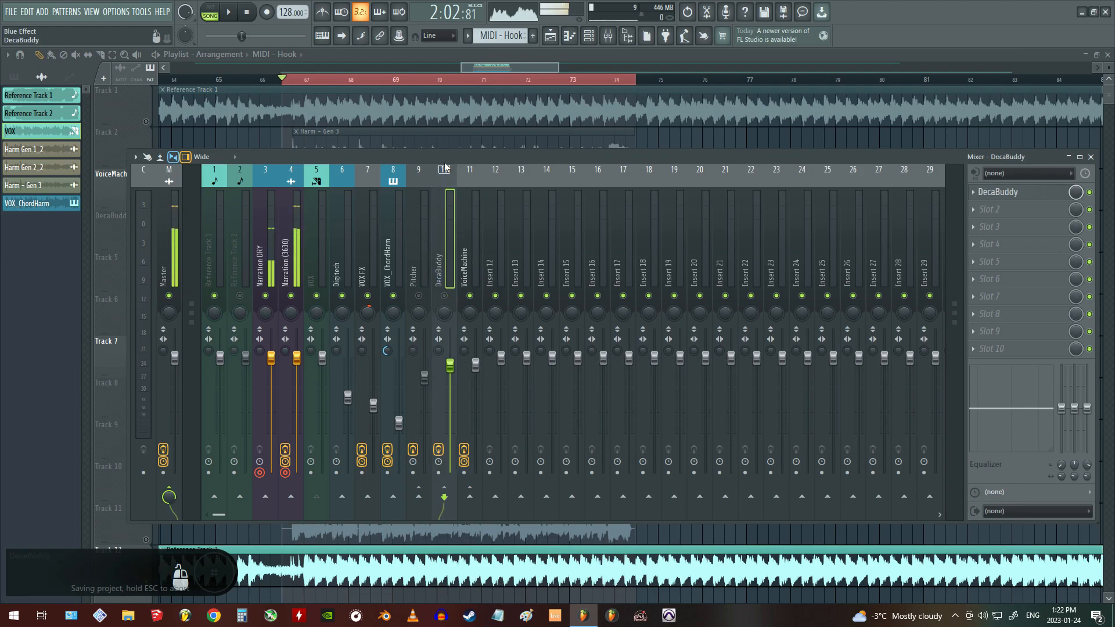
drag(447, 157, 449, 142)
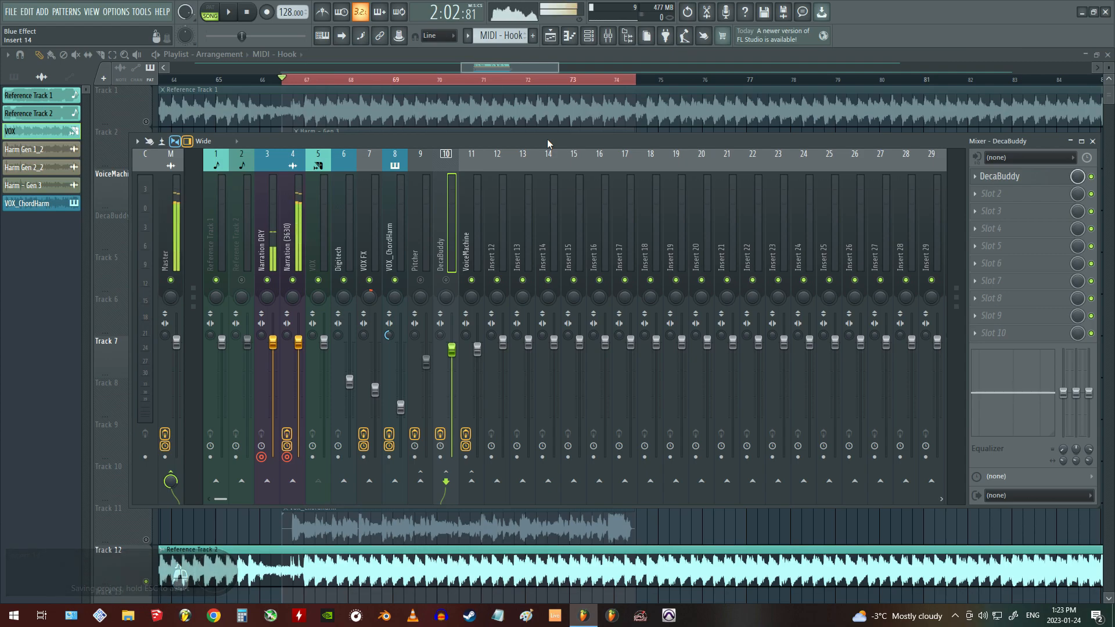
Step: Save the project with the mixer left open on the DecaBuddy track
key(ctrl+s)
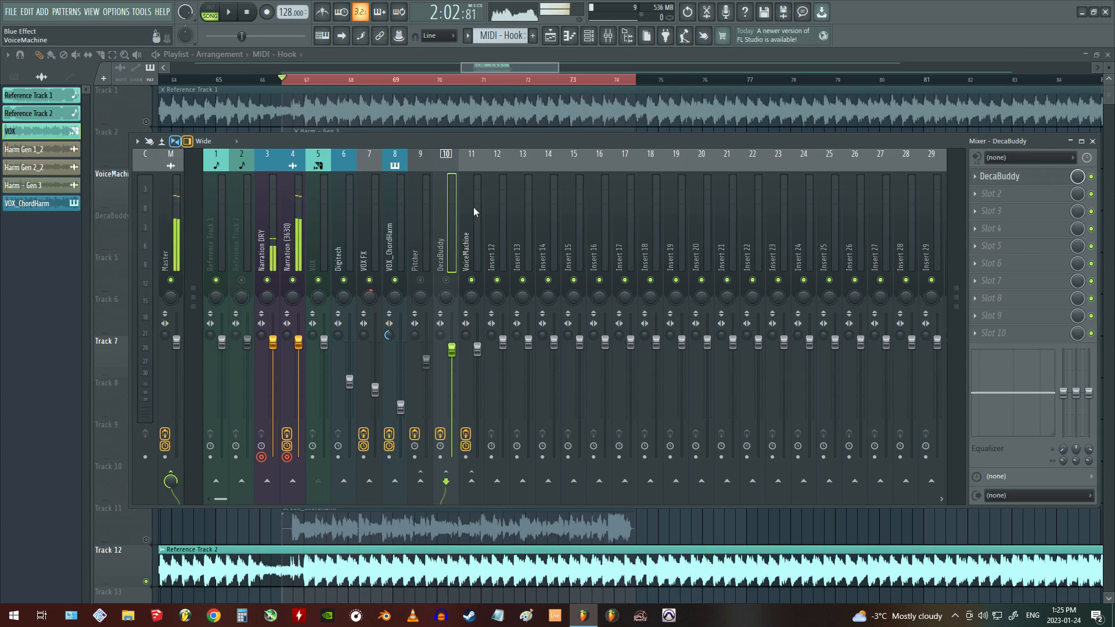
key(ctrl+s)
key(ctrl+s)
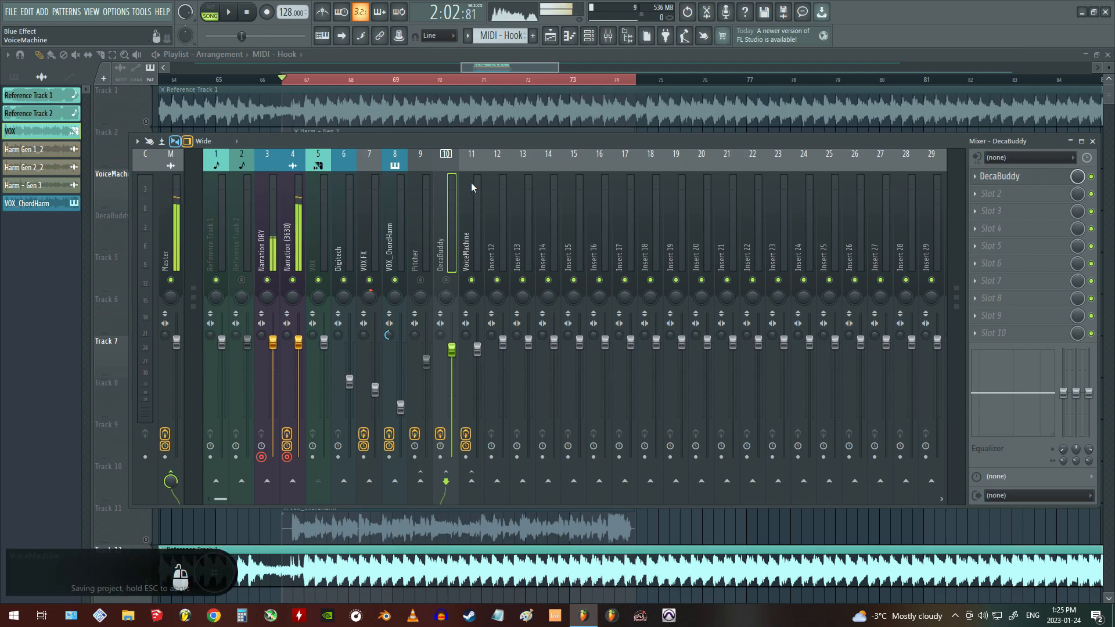